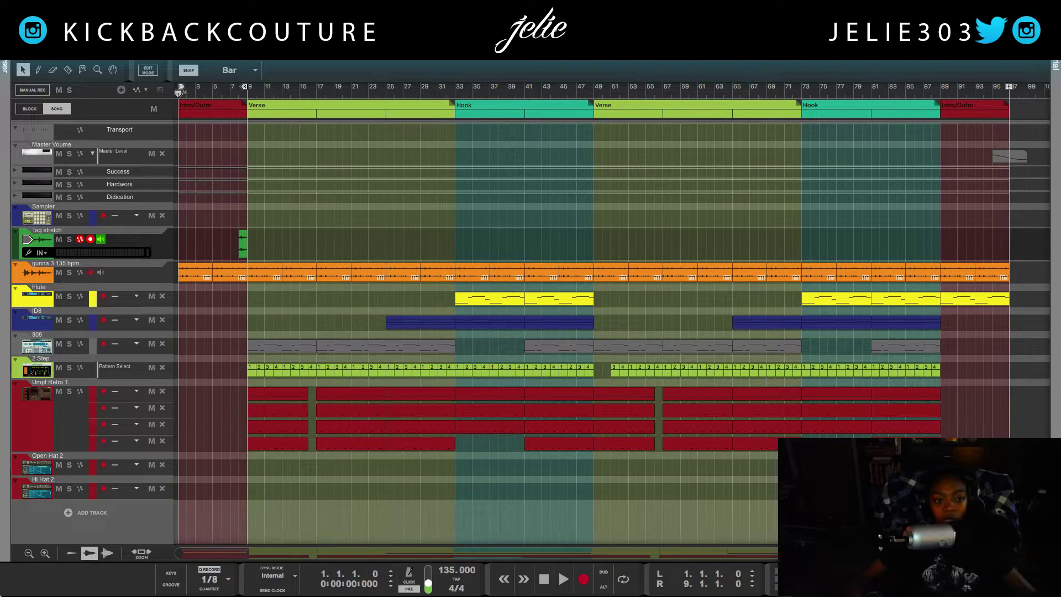
Play the song and move the loop range to bars 9–17.
left_click_drag(331, 61, 332, 420)
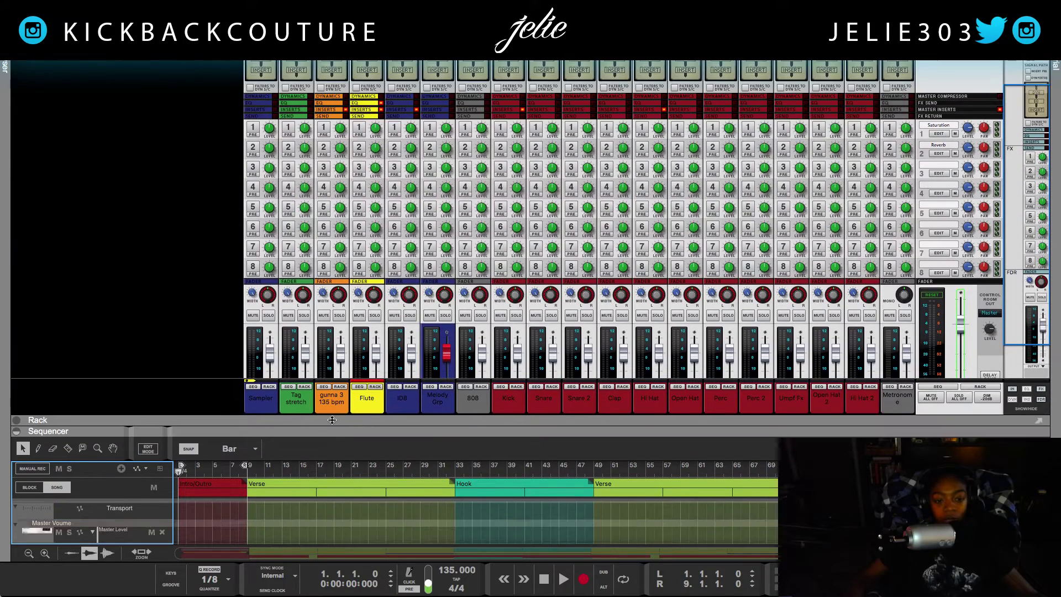
left_click(339, 386)
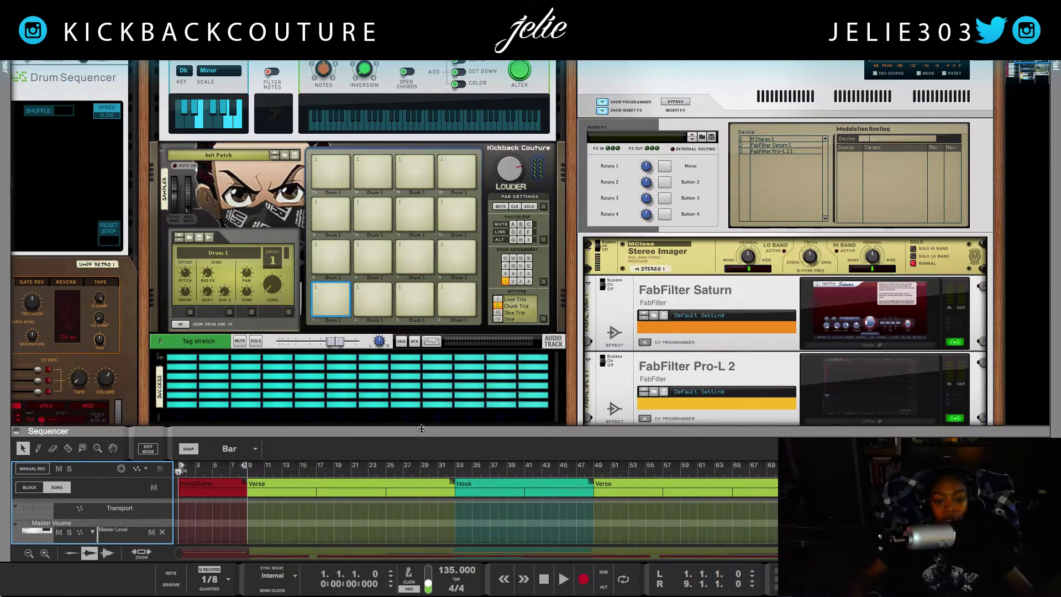
left_click_drag(421, 429, 422, 61)
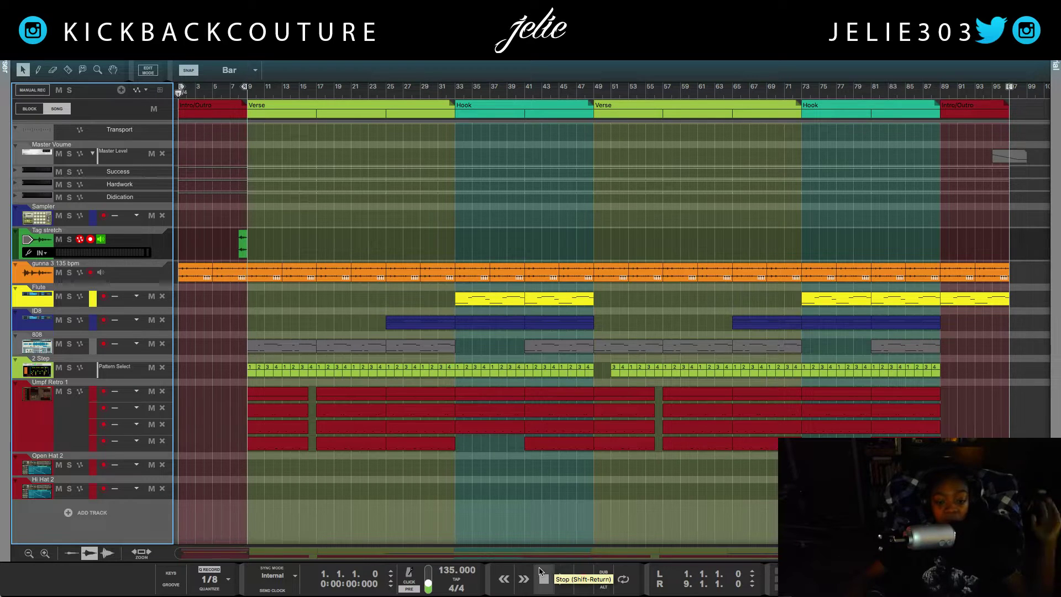
left_click(563, 579)
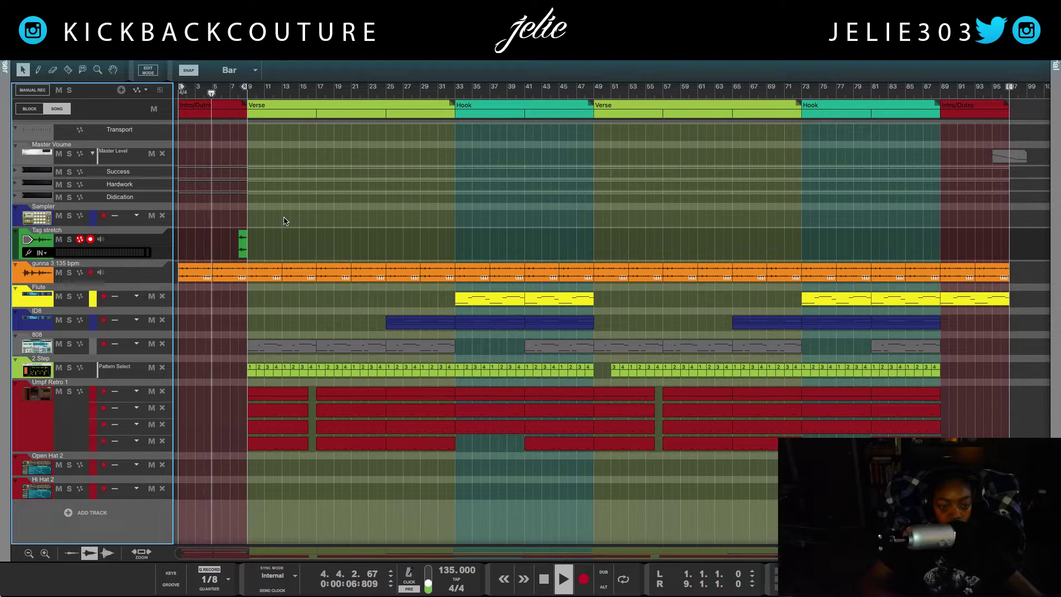
key("ctrl+shift+Right")
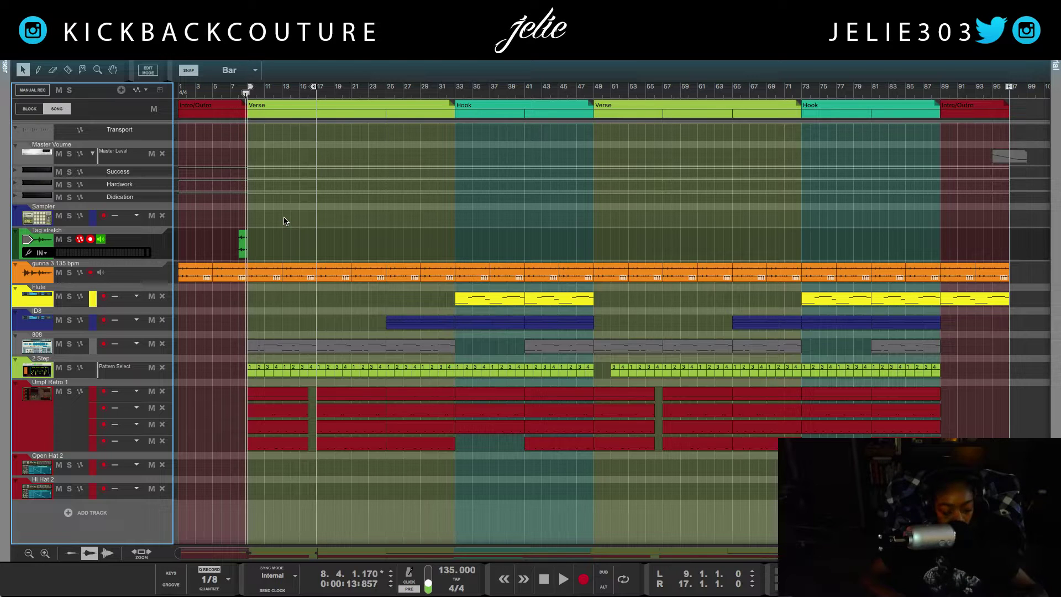
key("space")
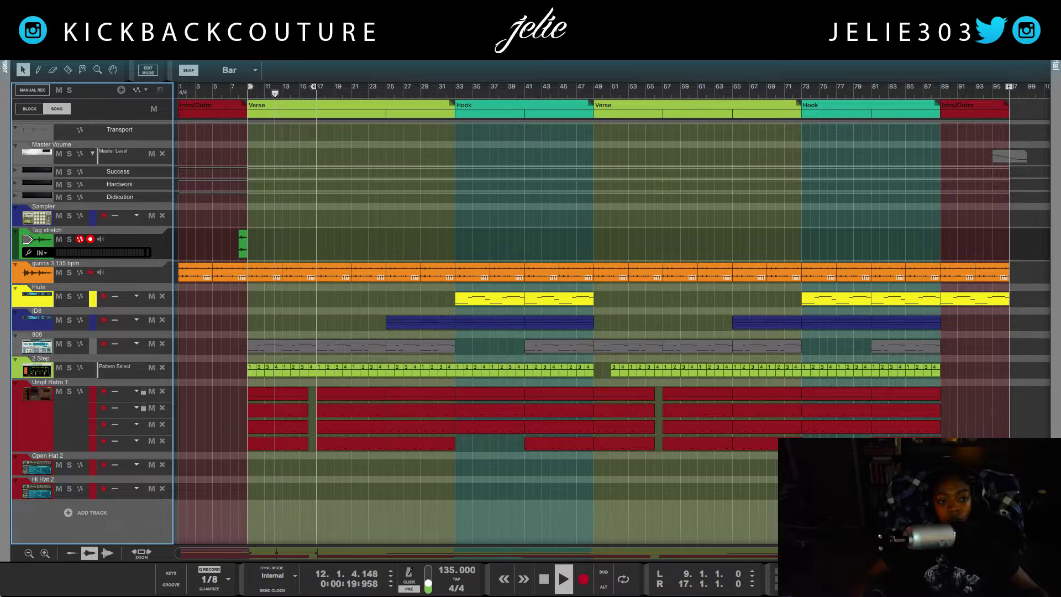
key("space")
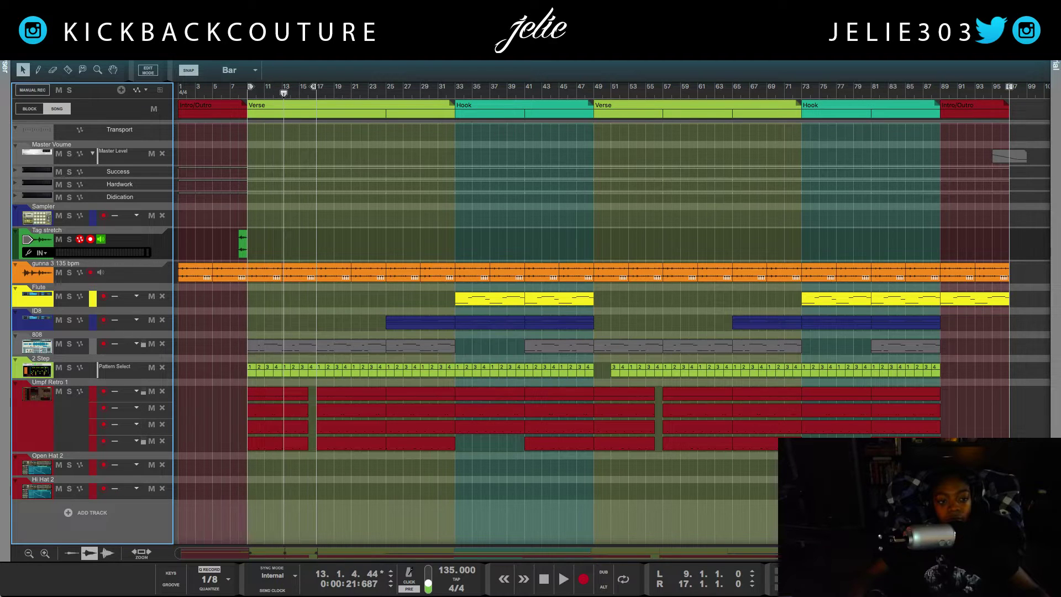
End the loop at bar 13 and let the full mixer fill the window.
key("F5")
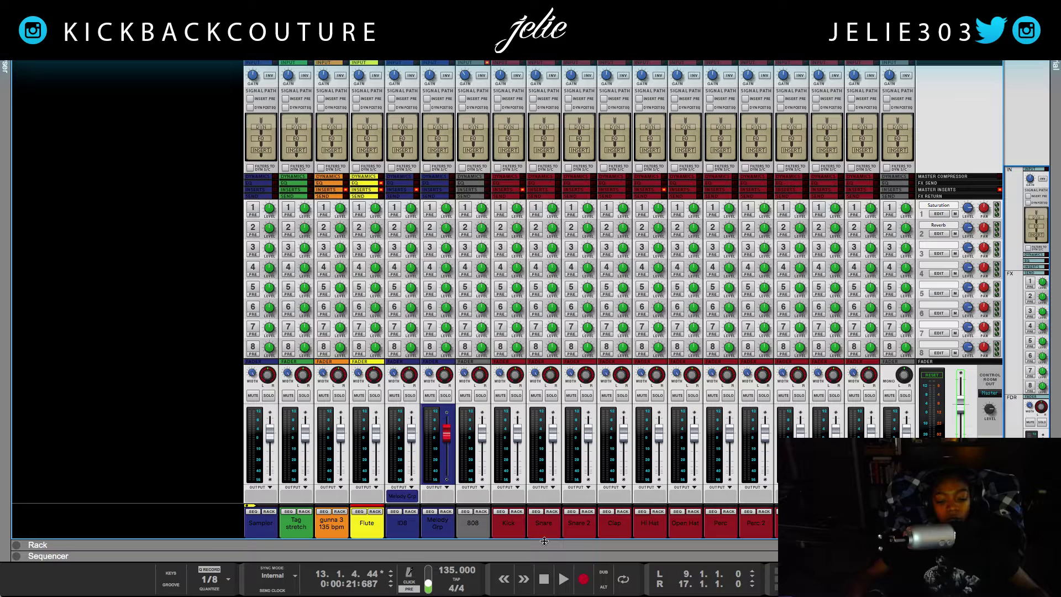
key("F6")
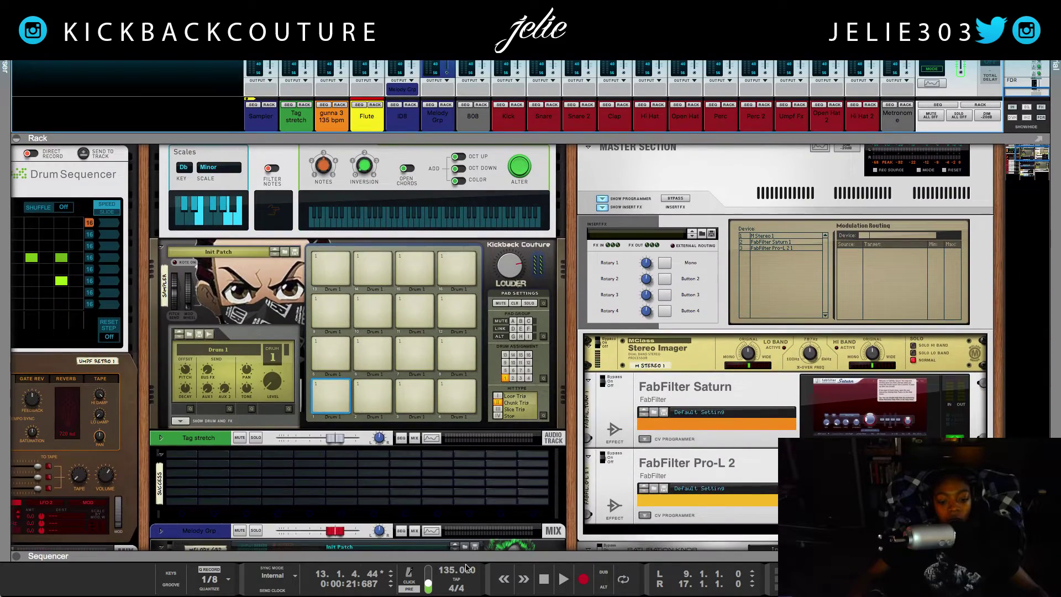
key("F7")
left_click(313, 188)
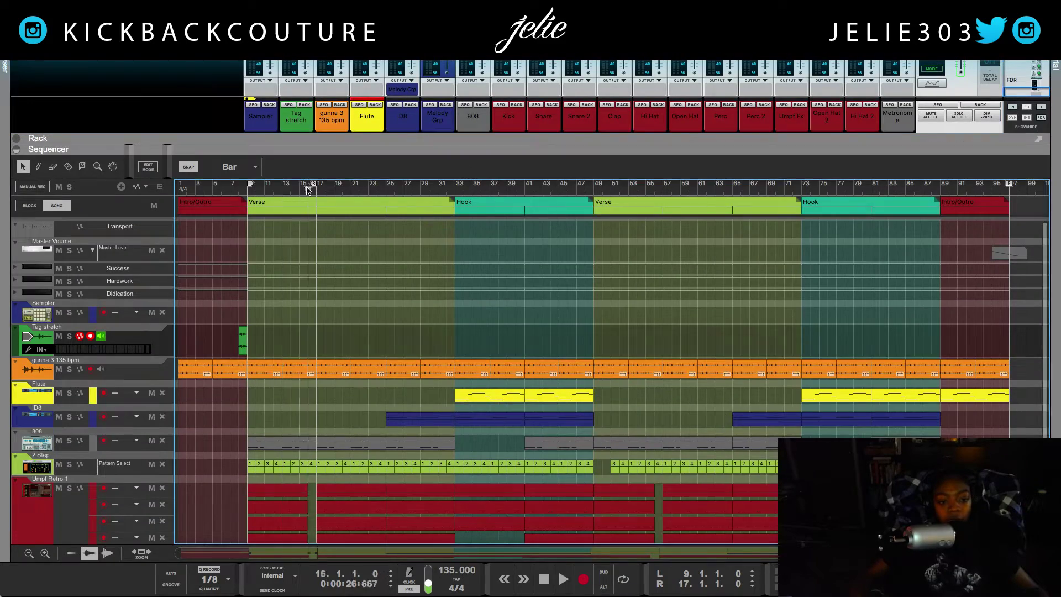
left_click(281, 188, "alt")
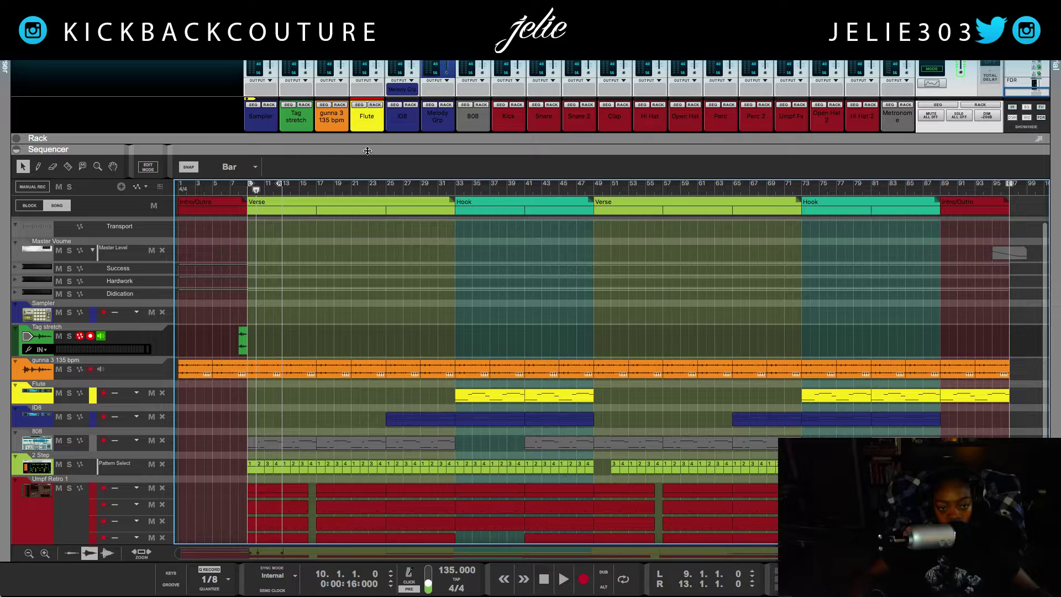
left_click_drag(370, 142, 370, 544)
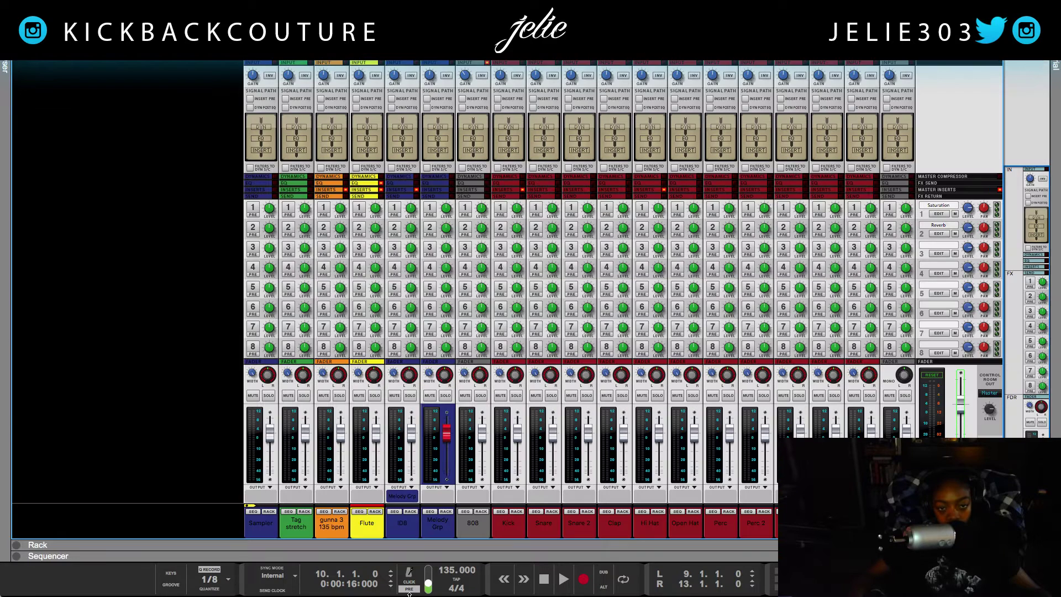
Solo the Kick channel, loop-play it, and raise the device rack below the mixer.
left_click(517, 396)
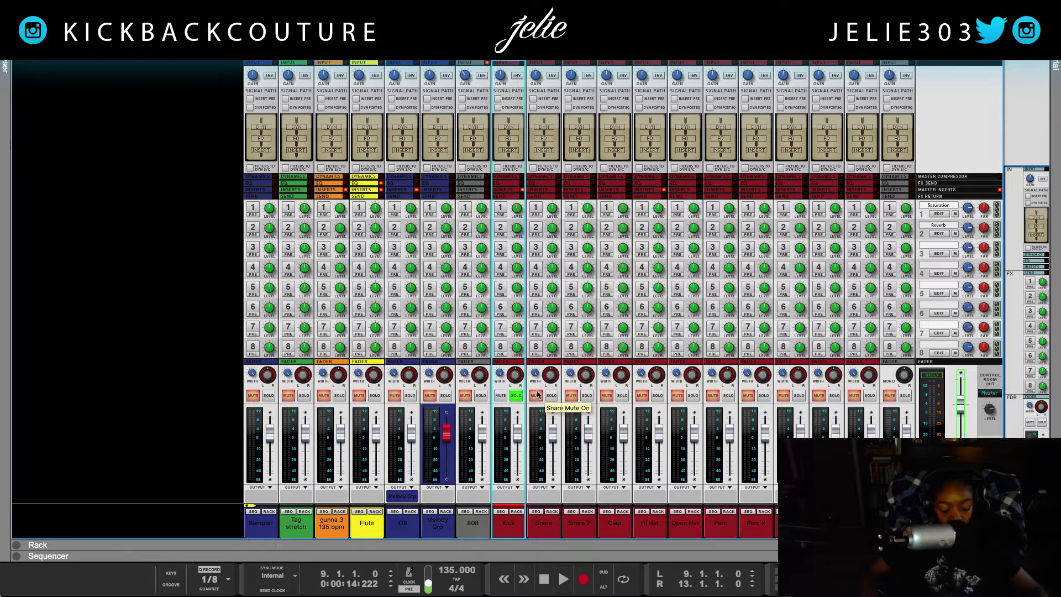
key("l")
key("space")
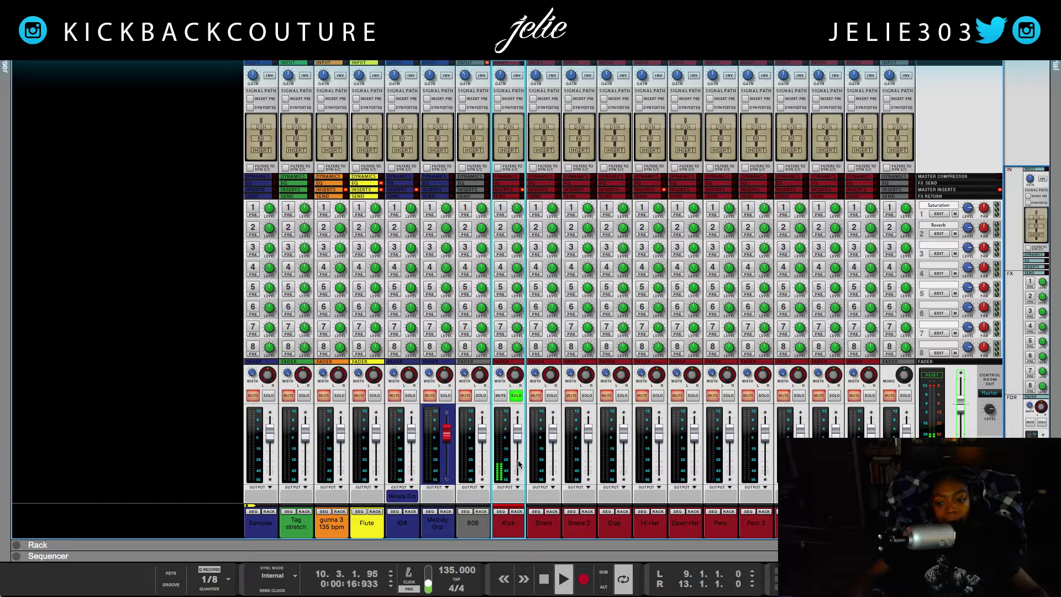
left_click(937, 380)
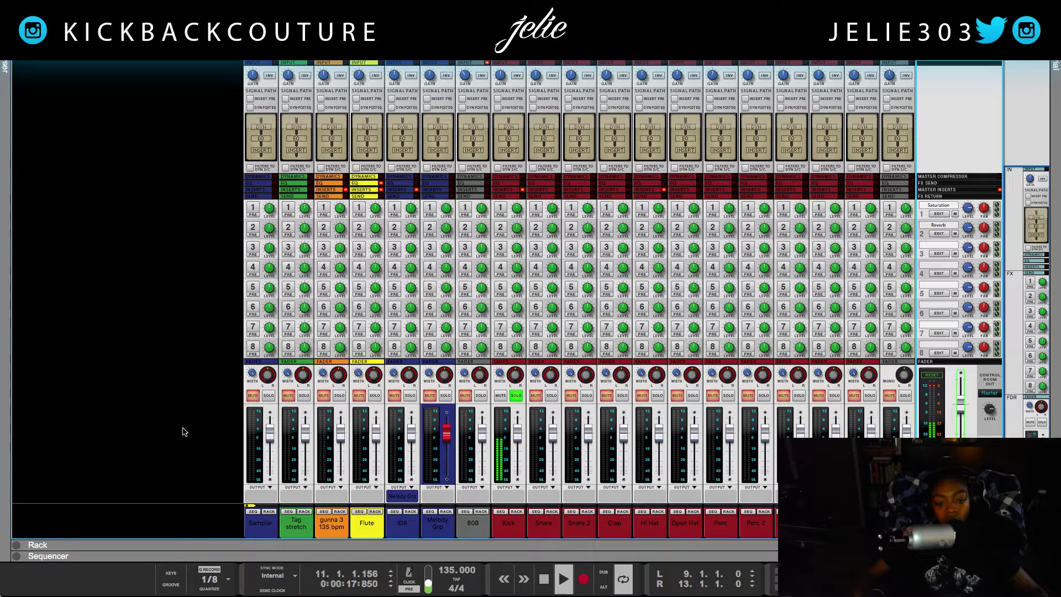
left_click_drag(233, 552, 208, 552)
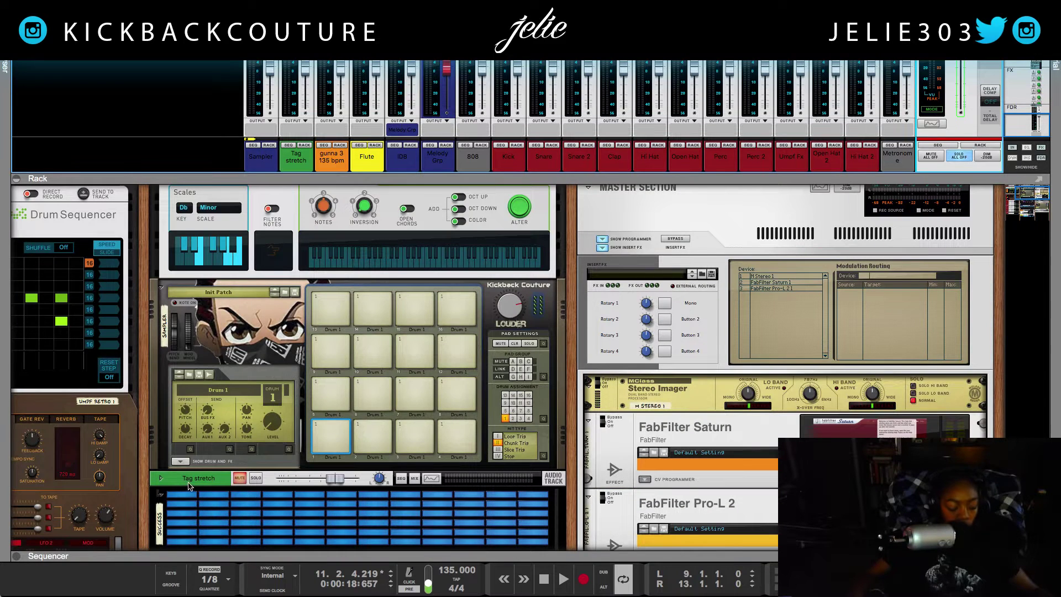
Audition the Umpf Retro Kick pad and open Kick (WondaBoomin).wav for editing.
scroll(189, 400, "down", 5)
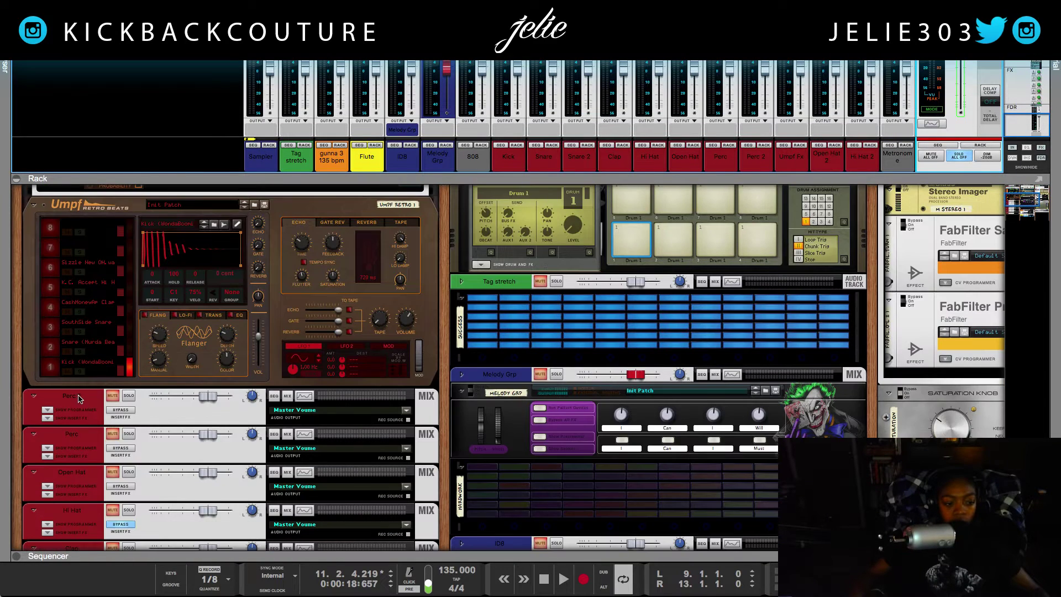
scroll(55, 387, "up", 1)
left_click(51, 390)
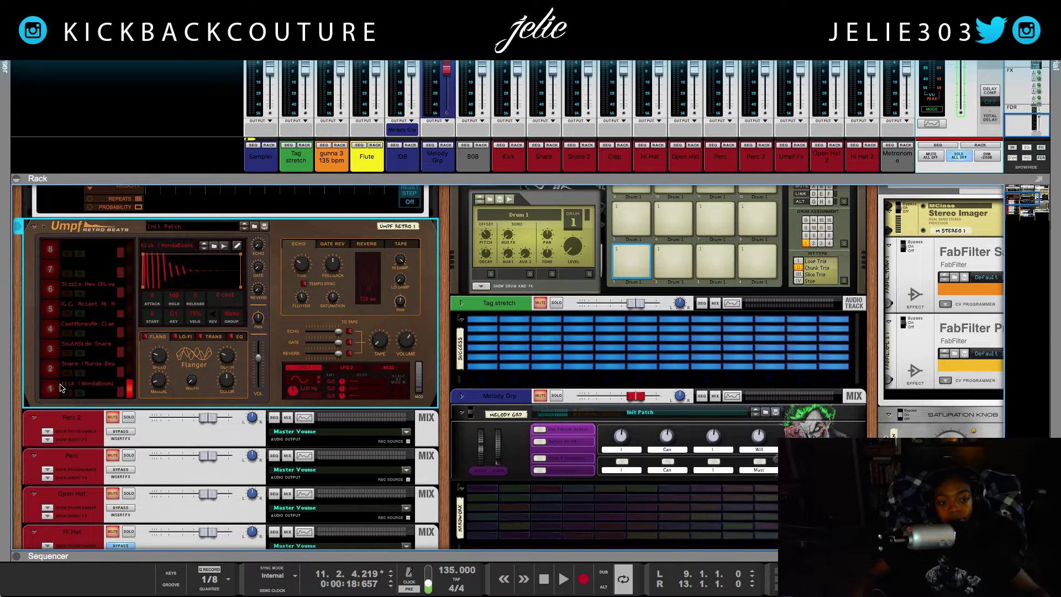
left_click(226, 247)
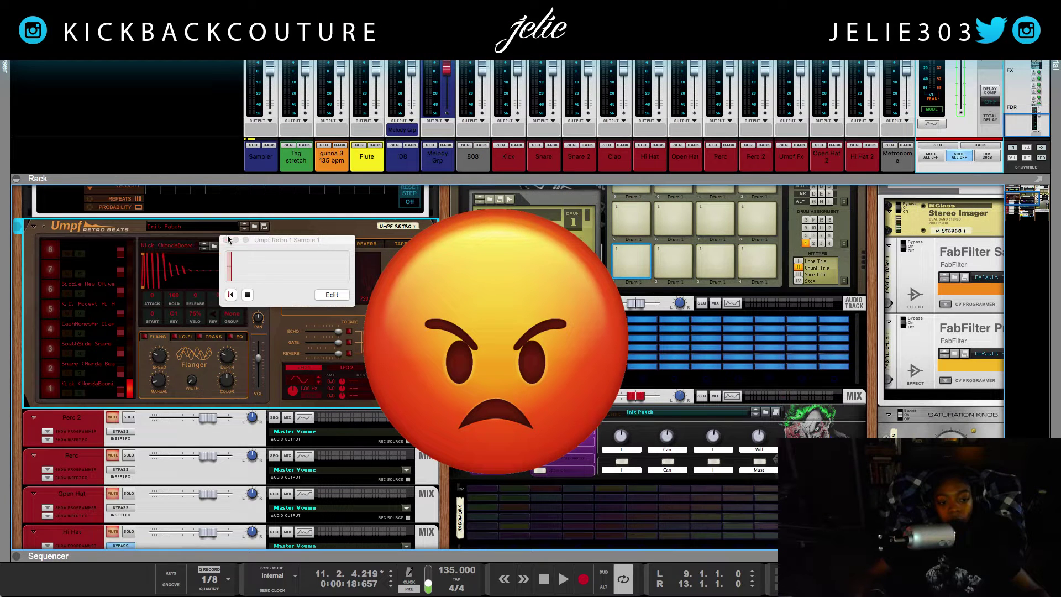
left_click(270, 309)
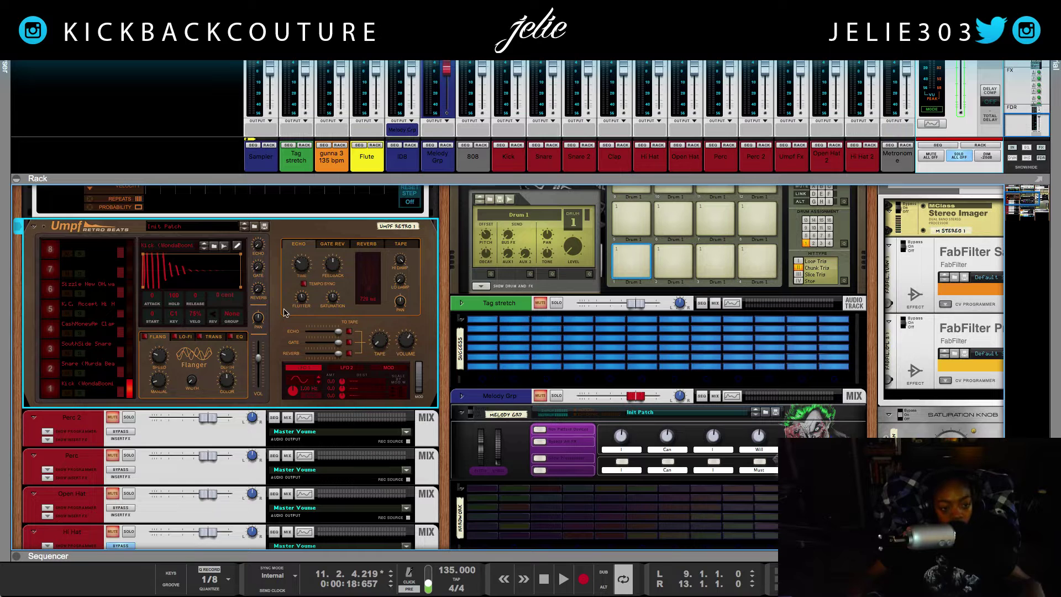
left_click(237, 246)
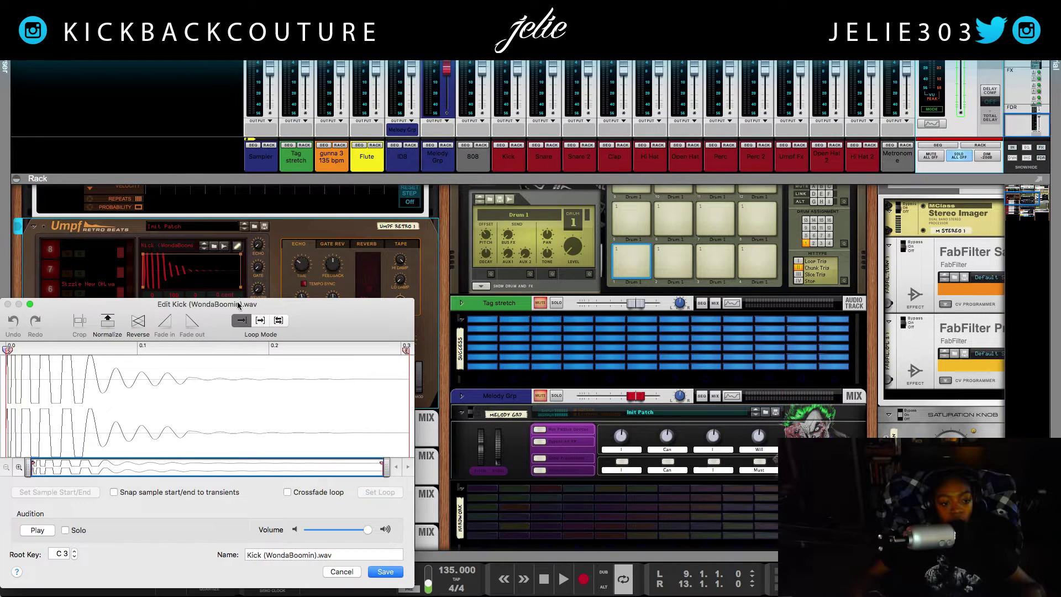
Play the kick sample, select and audition its waveform tail, then cancel without changes.
left_click_drag(231, 309, 273, 267)
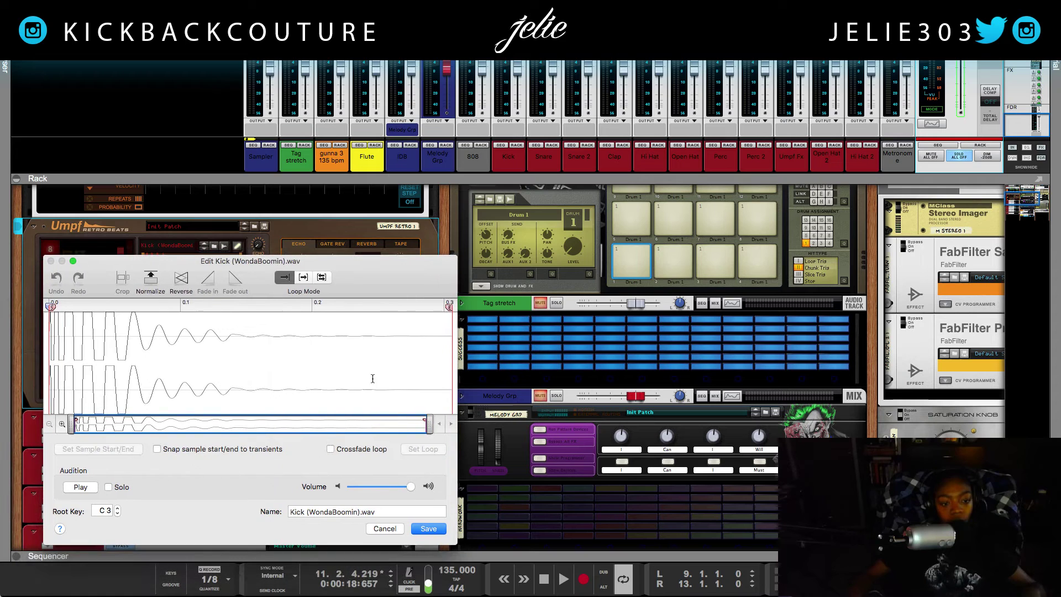
left_click(75, 491)
left_click(76, 489)
left_click(77, 489)
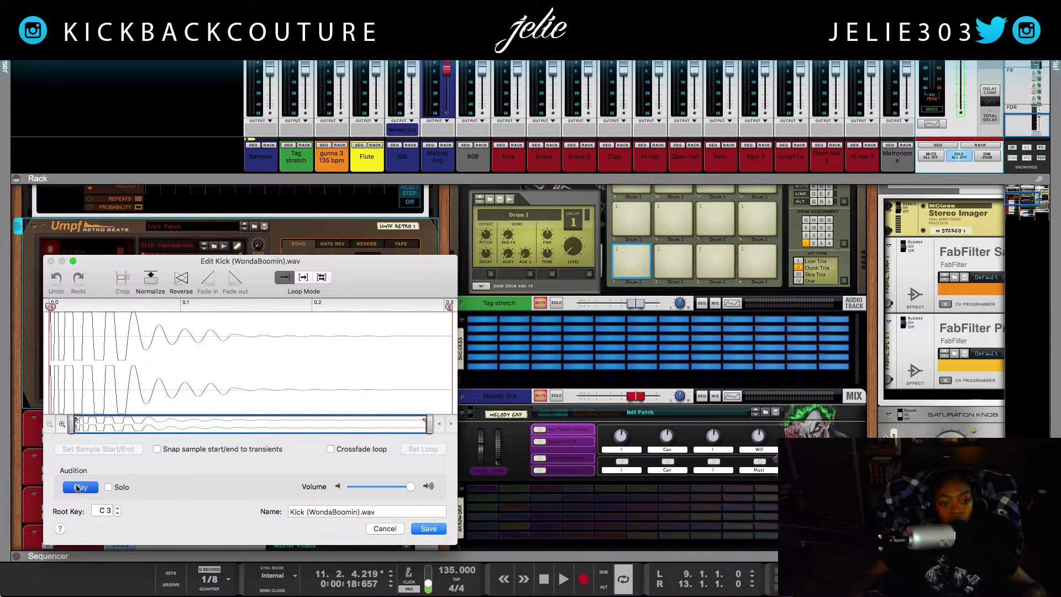
left_click_drag(371, 375, 551, 377)
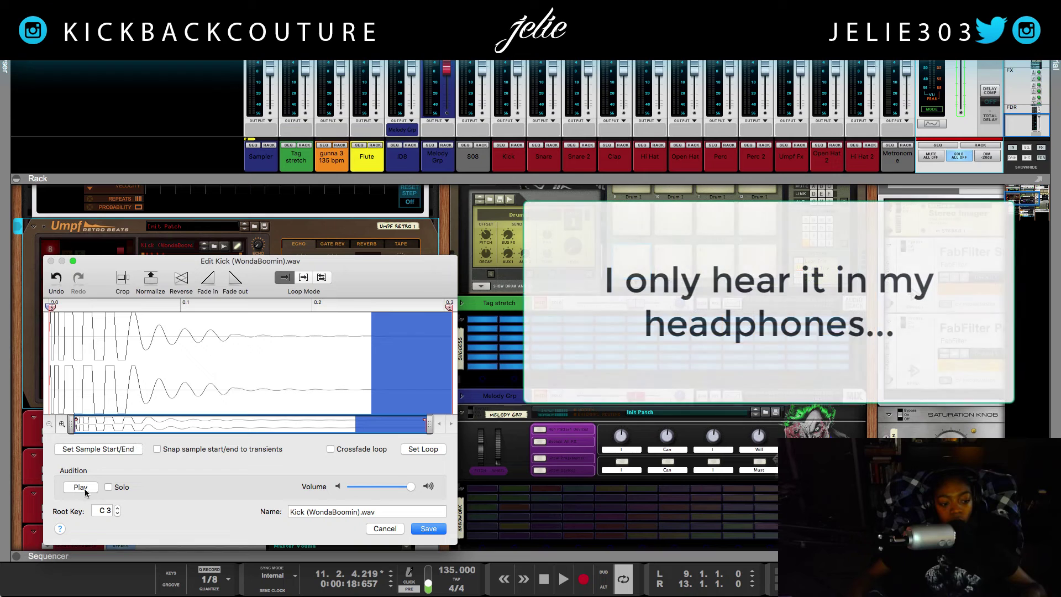
left_click(82, 487)
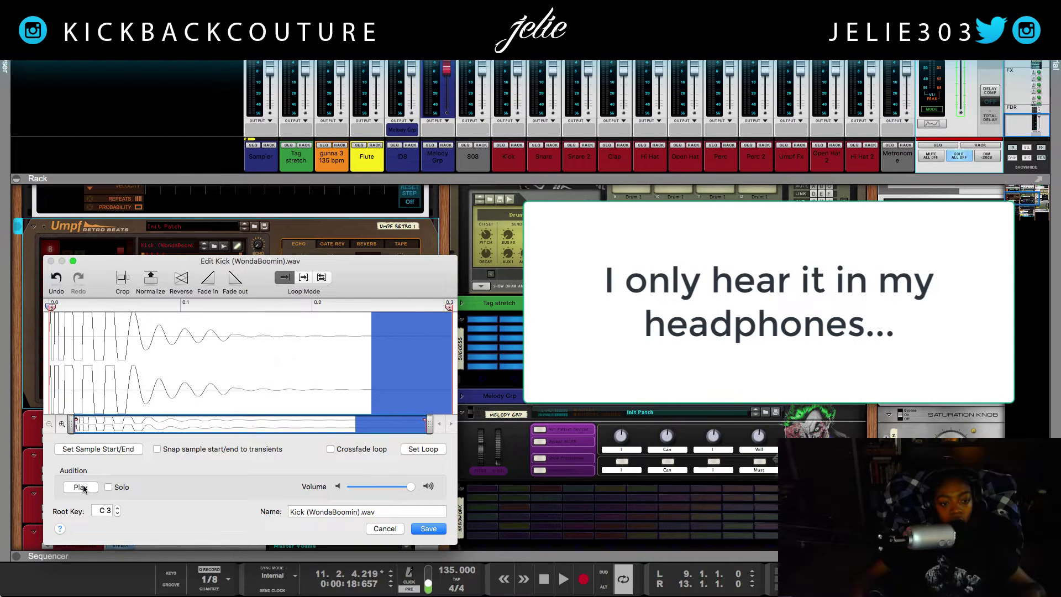
left_click(84, 487)
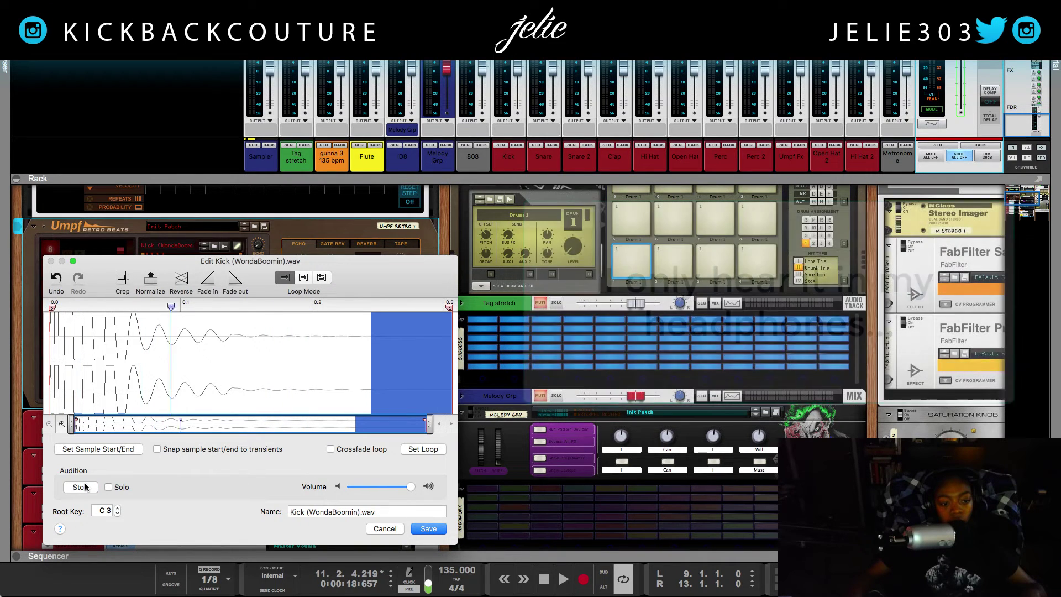
left_click_drag(244, 390, 452, 389)
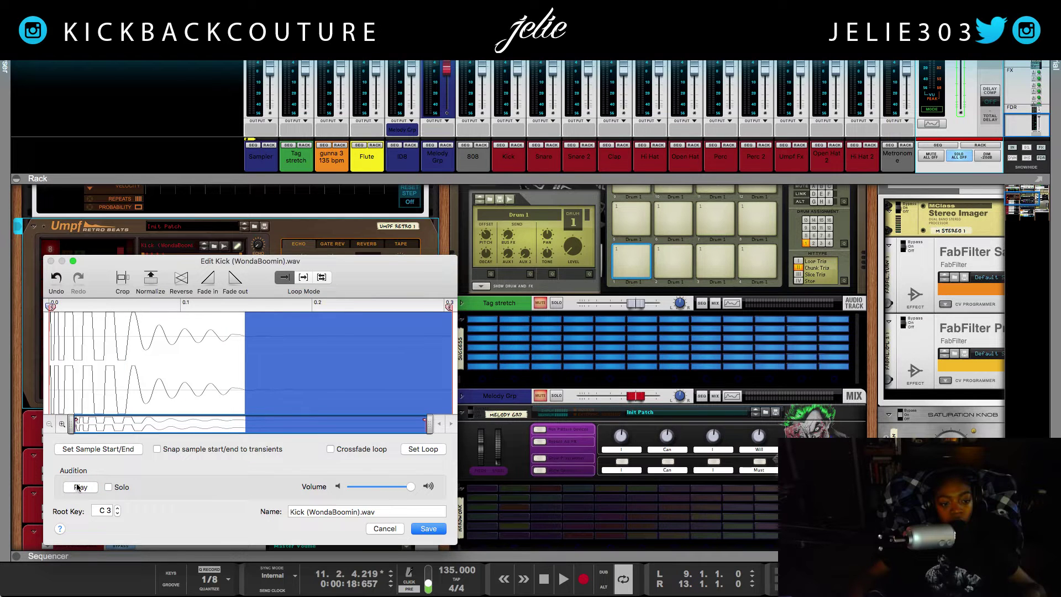
left_click_drag(222, 390, 505, 409)
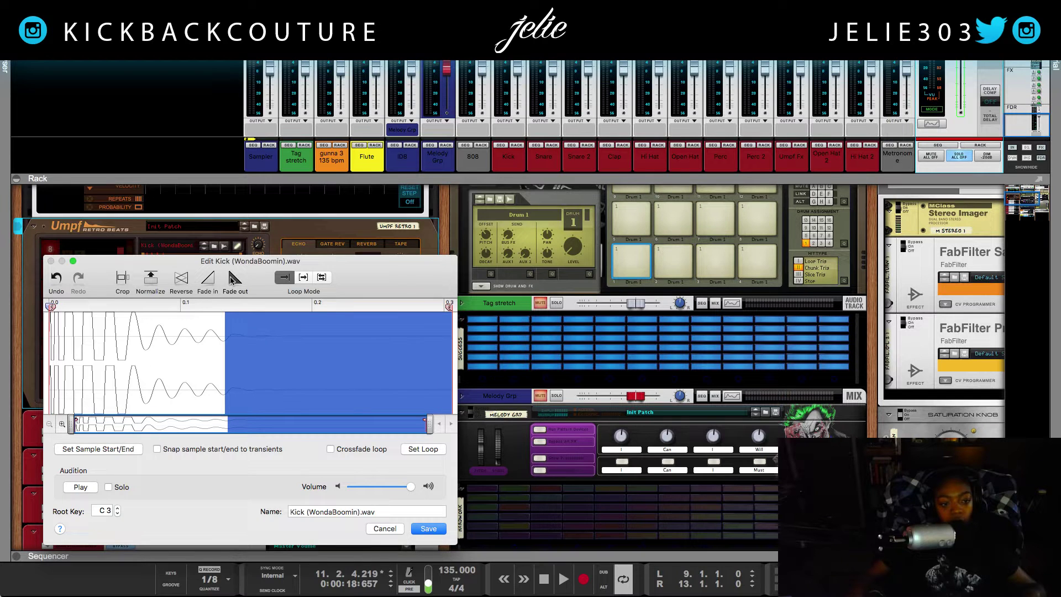
left_click(71, 489)
left_click(385, 528)
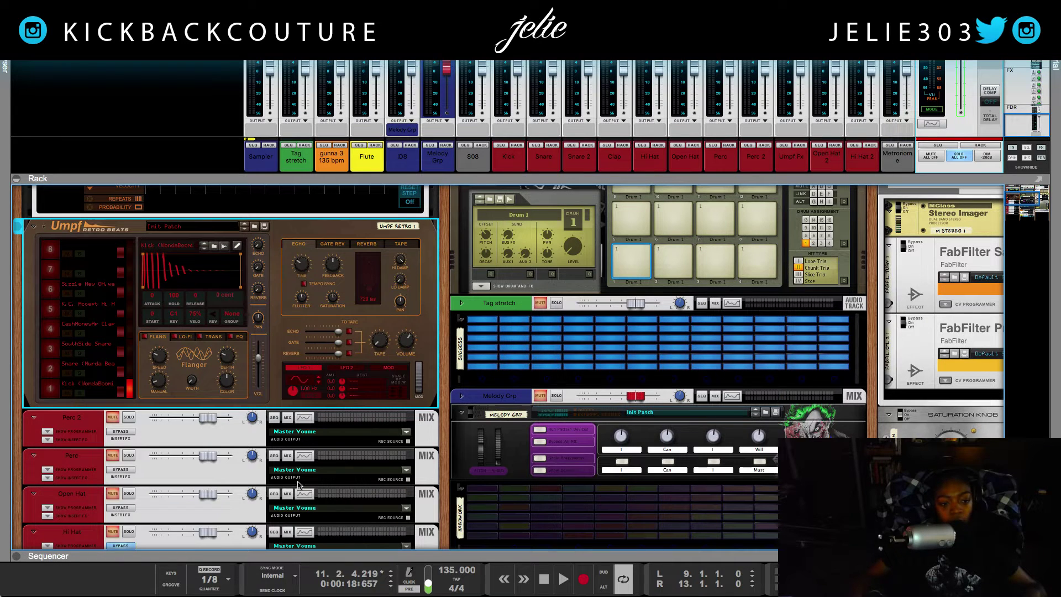
Delete the Kick channel's Ozone, MClass Maximizer and GClip insert devices.
left_click_drag(352, 178, 356, 226)
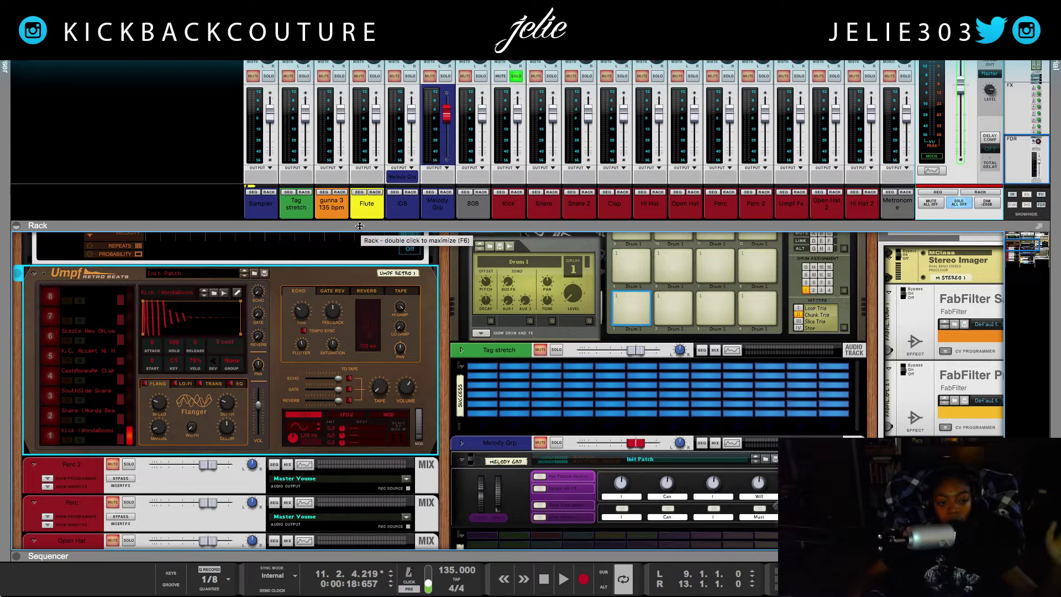
scroll(175, 427, "down", 8)
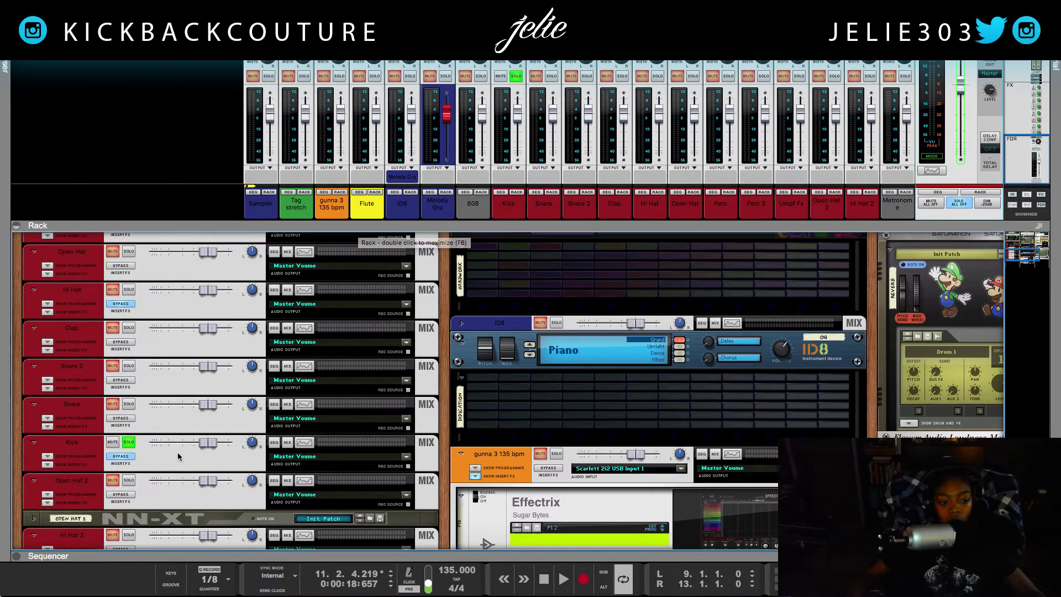
scroll(178, 457, "down", 3)
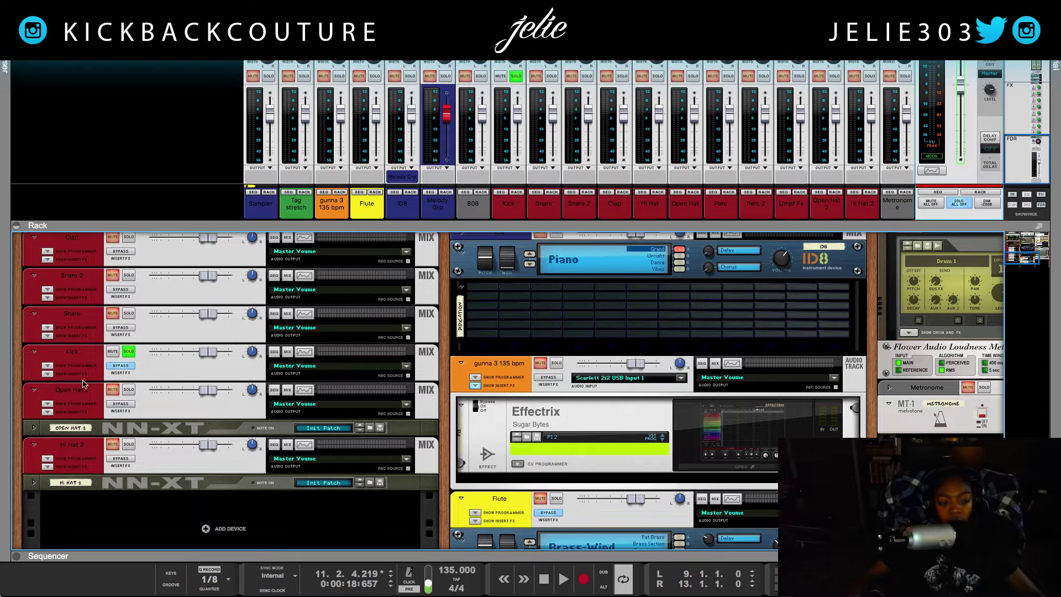
left_click(50, 374)
scroll(88, 395, "down", 4)
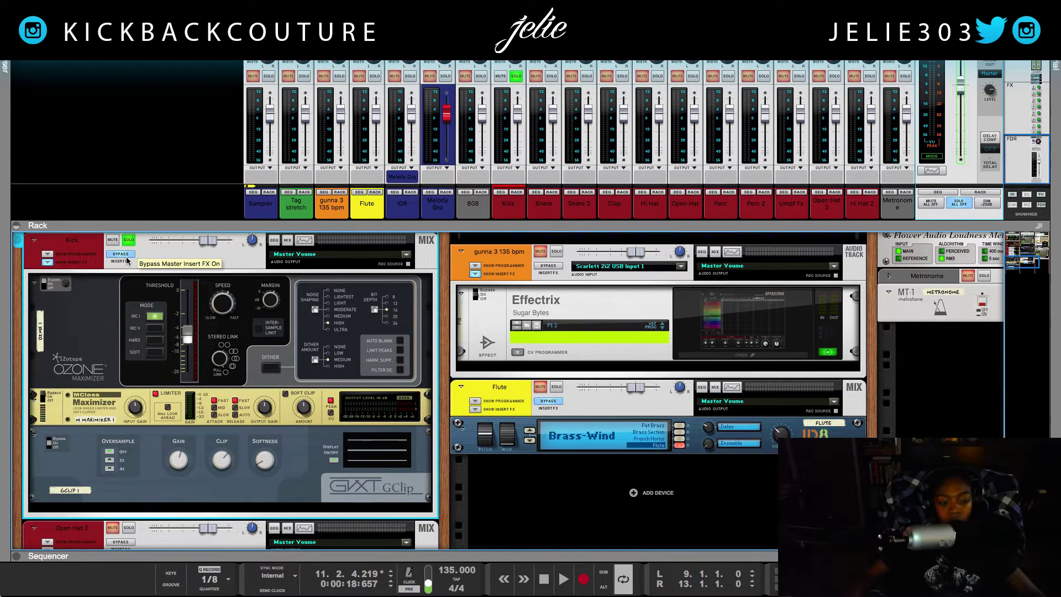
left_click(103, 298)
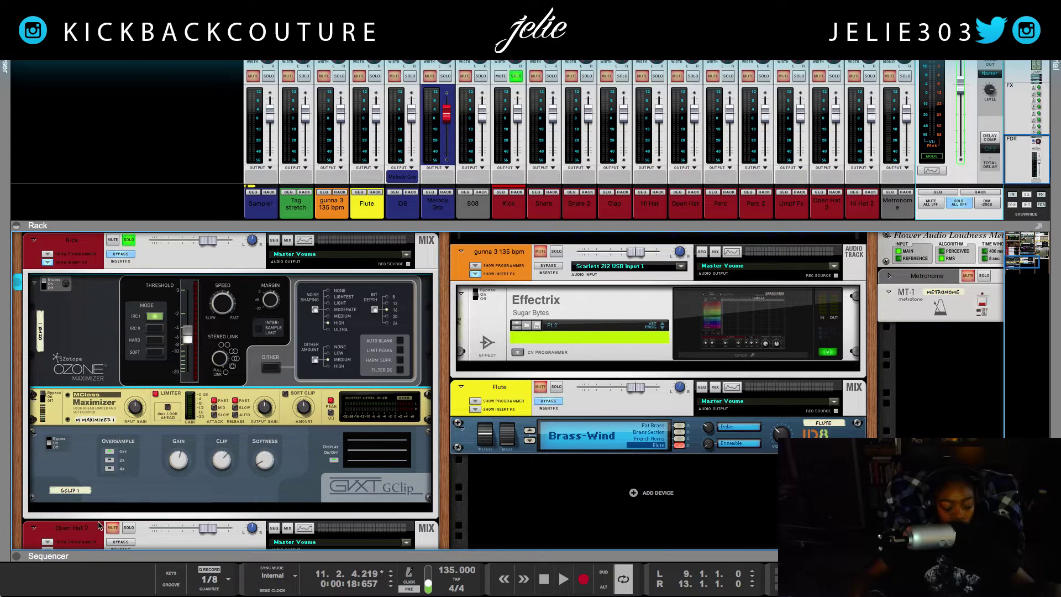
left_click(87, 476, "shift")
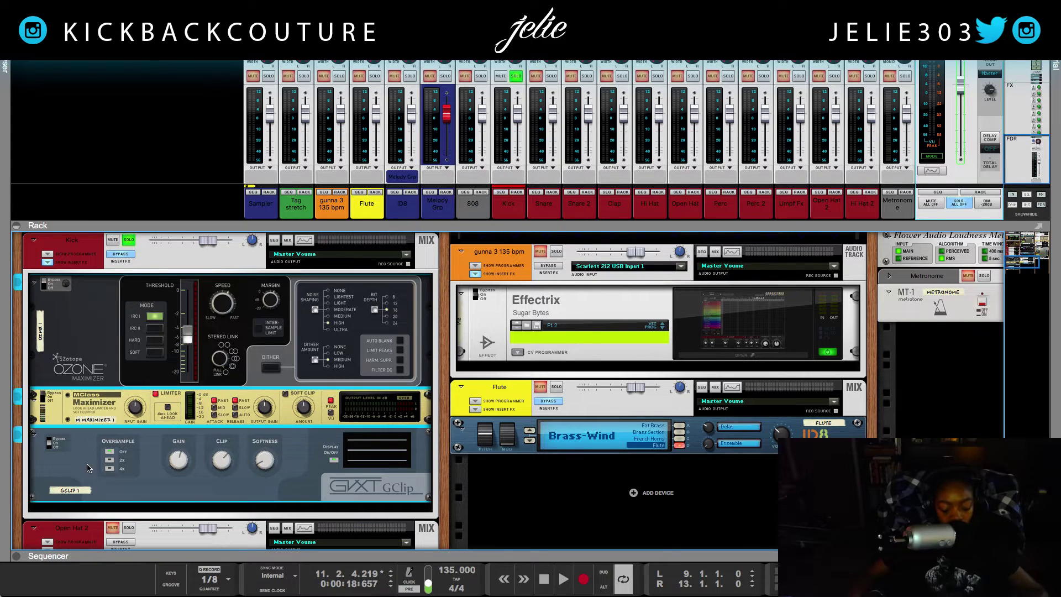
key("Delete")
scroll(76, 419, "up", 1)
scroll(76, 418, "up", 5)
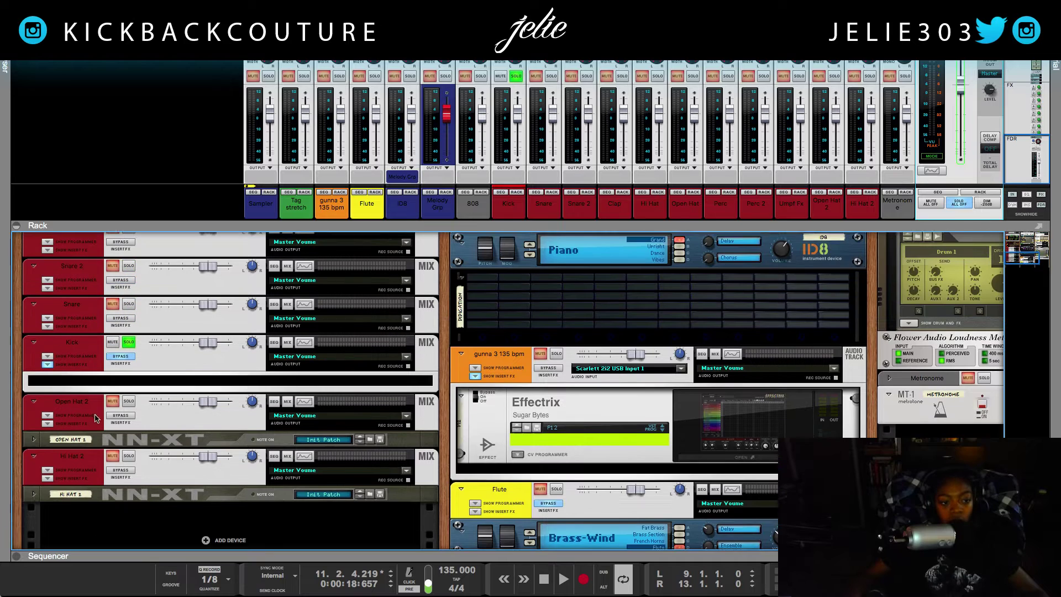
Play the beat from the start, expand the mixer to fill the window, and solo 808.
left_click(90, 383)
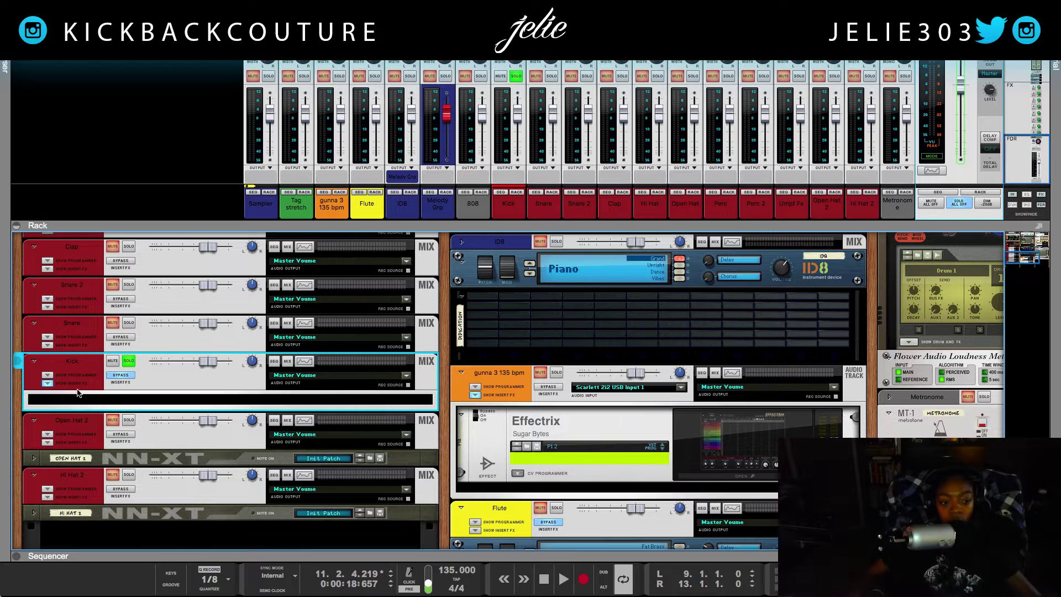
key("Home")
key("space")
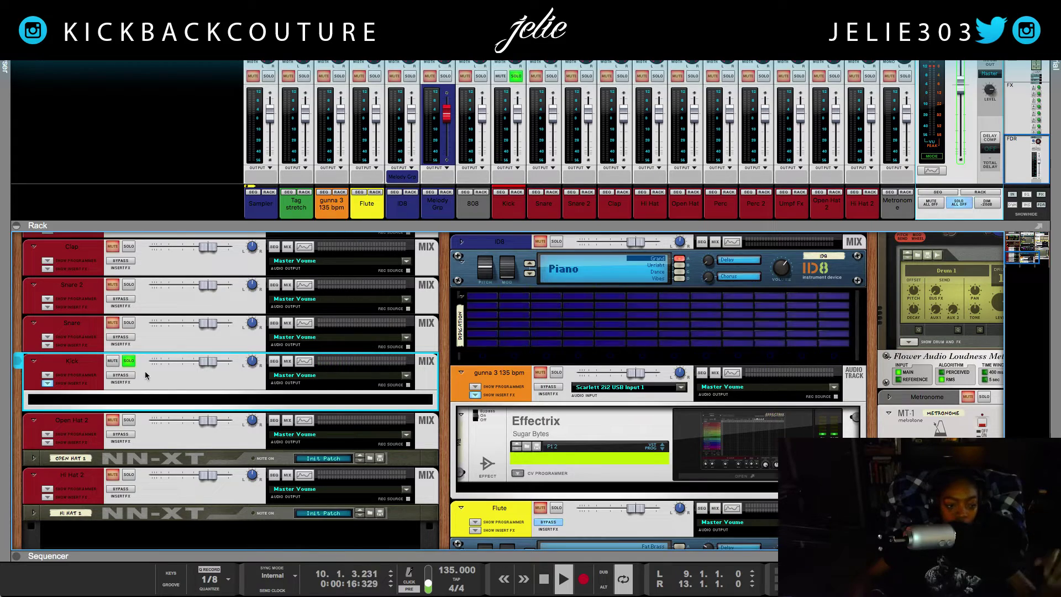
scroll(141, 398, "up", 4)
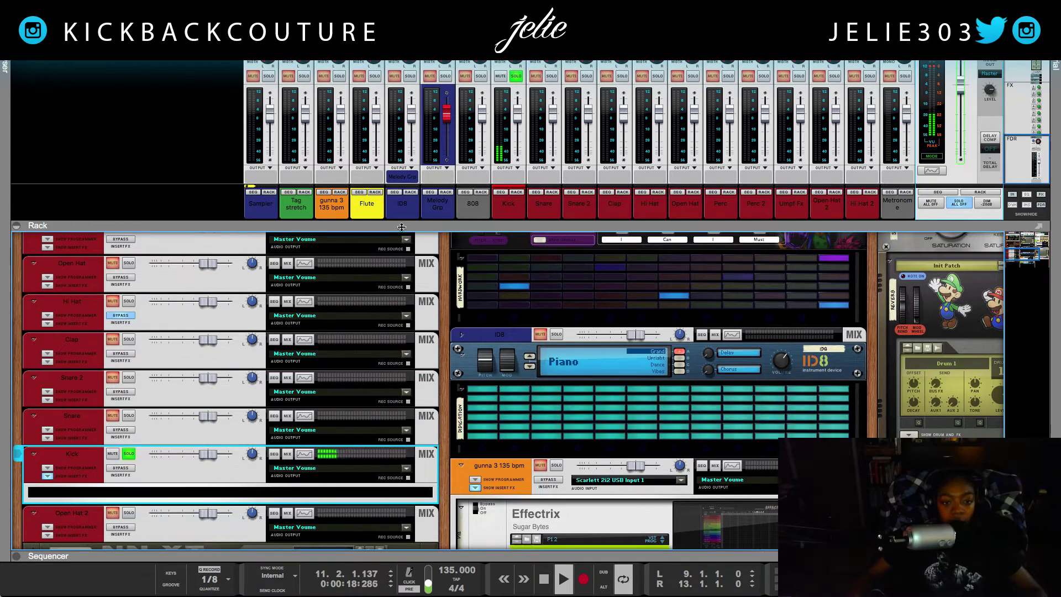
left_click_drag(401, 223, 379, 480)
left_click(480, 396)
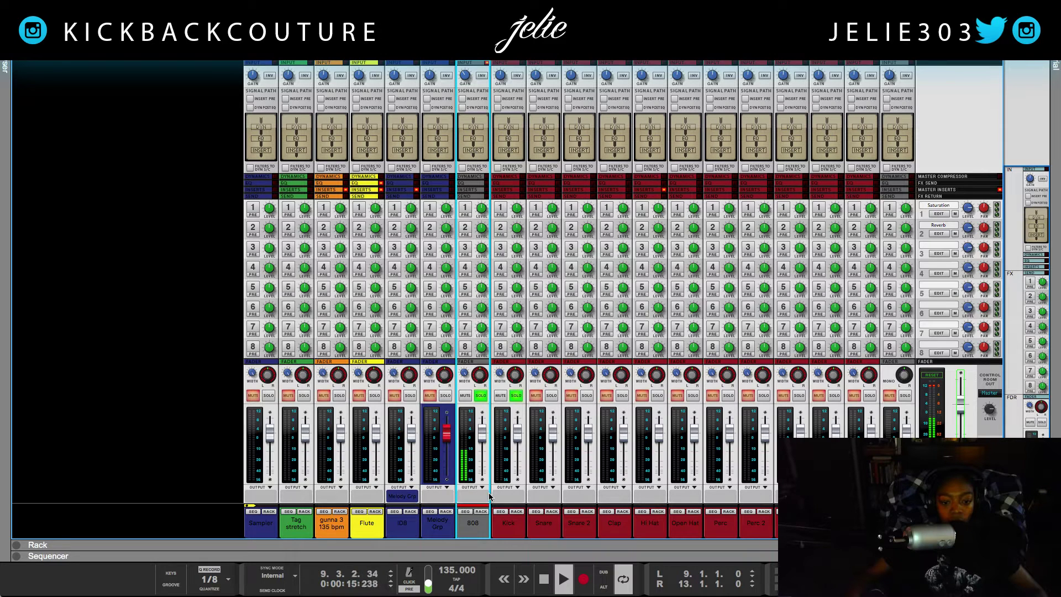
Add Snare, Snare 2 and Clap to the soloed channels while the beat plays.
key("space")
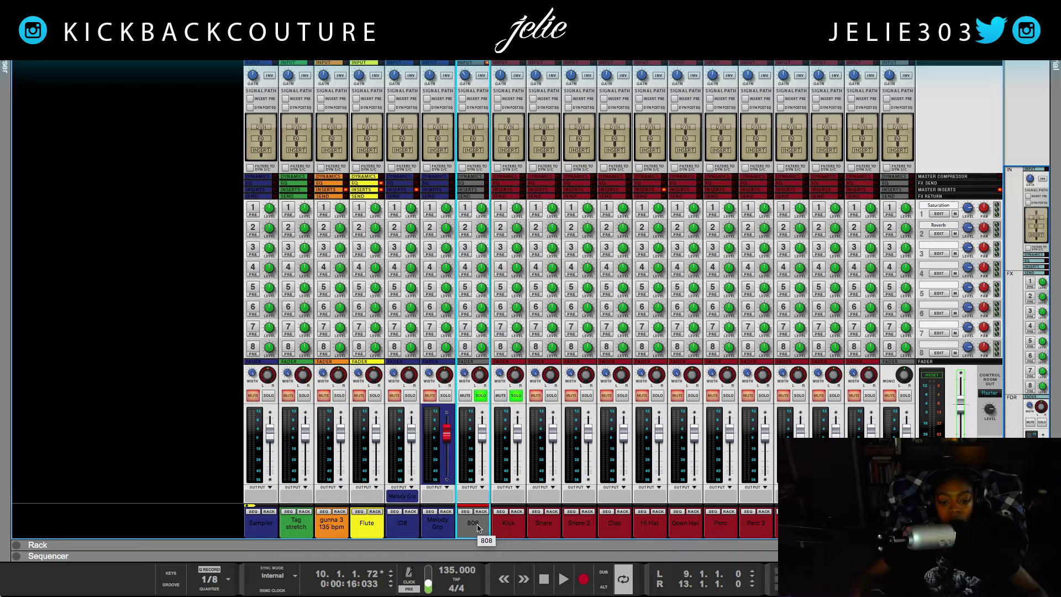
key("space")
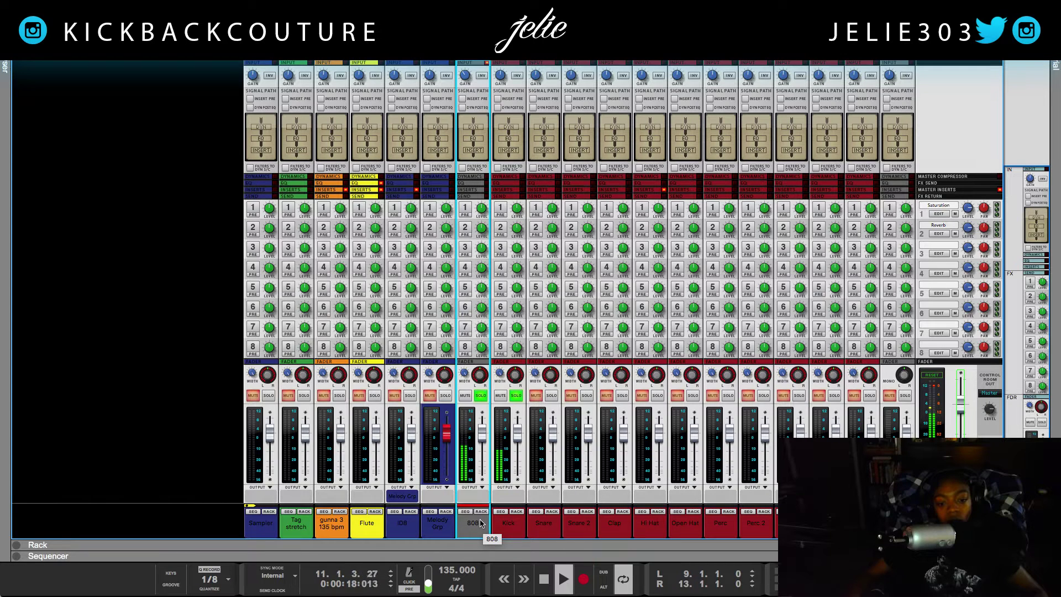
key("space")
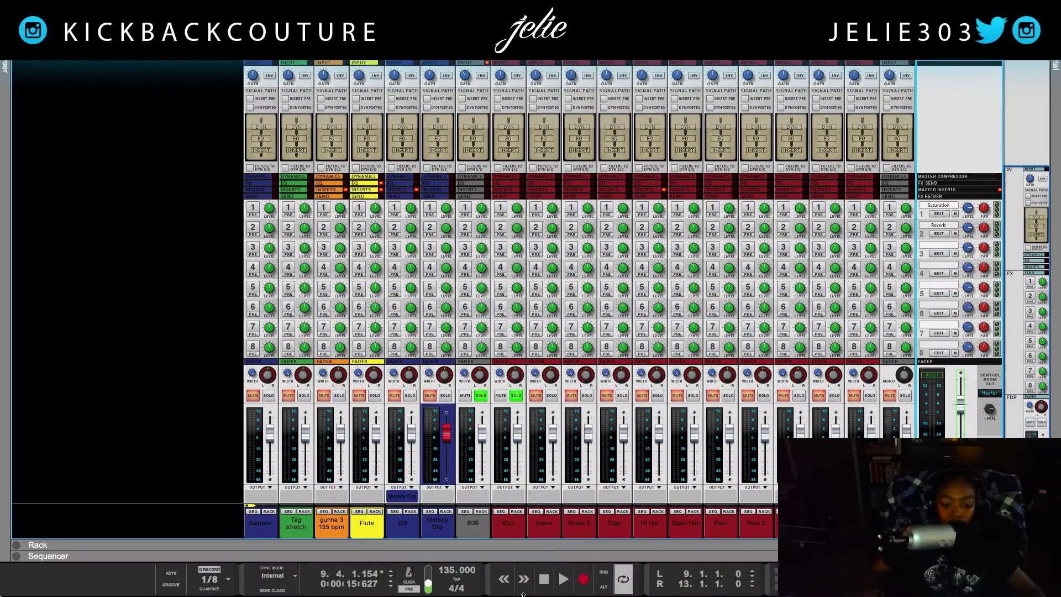
left_click(552, 395)
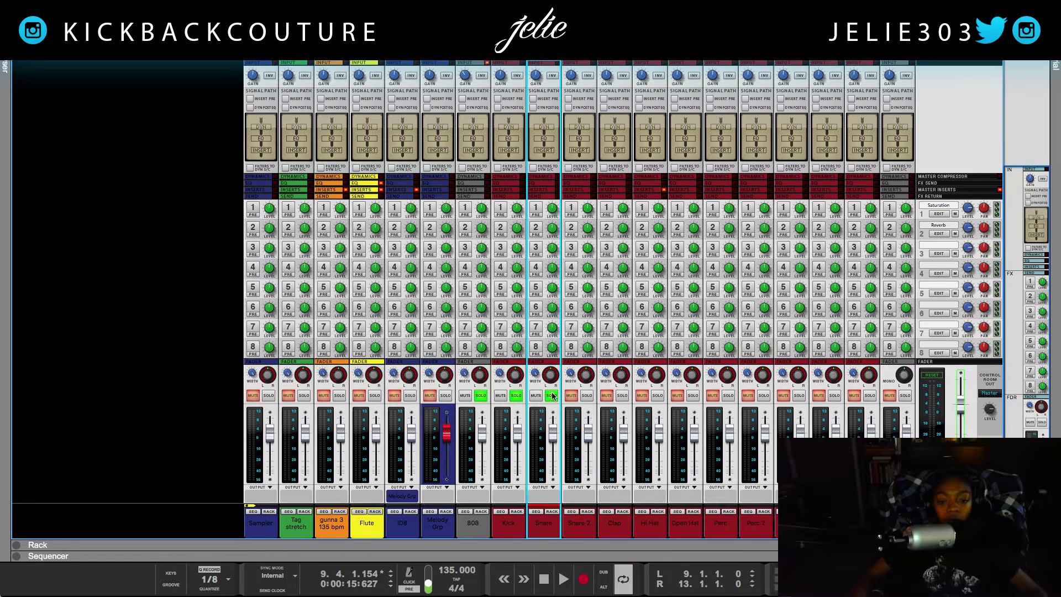
key("space")
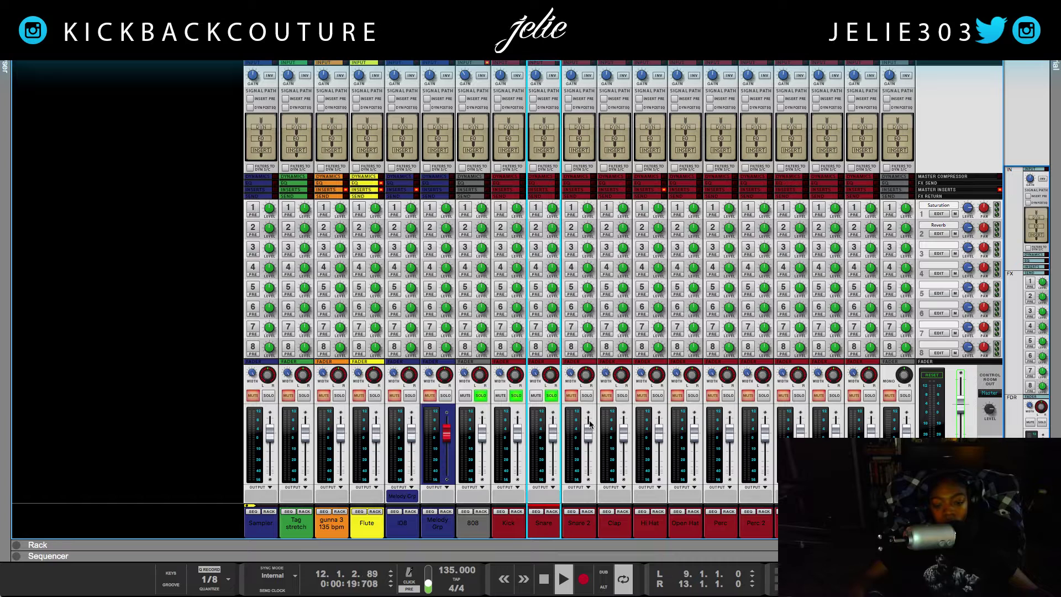
left_click(587, 395)
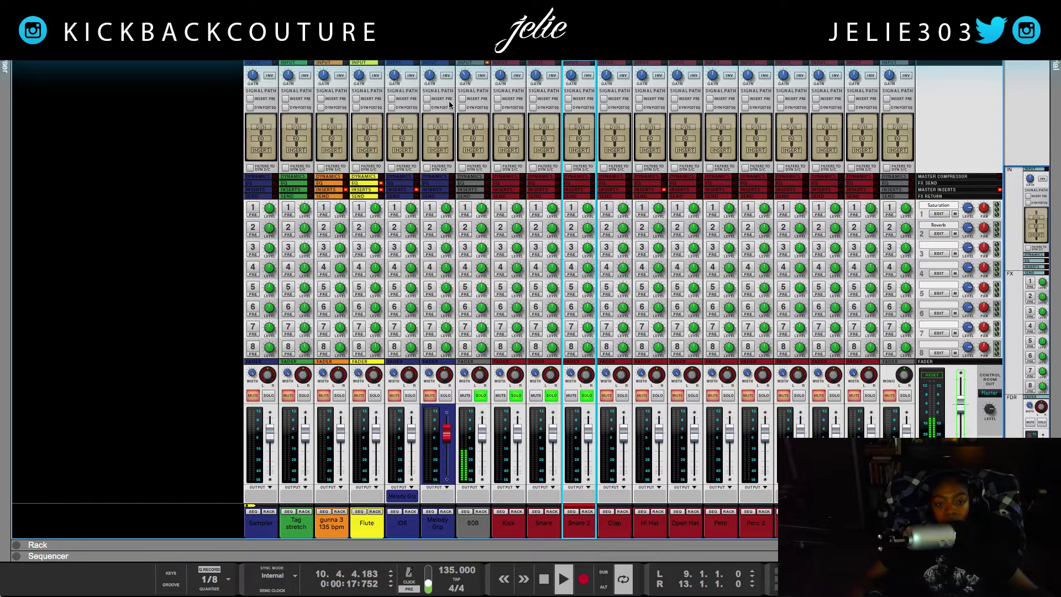
left_click(621, 396)
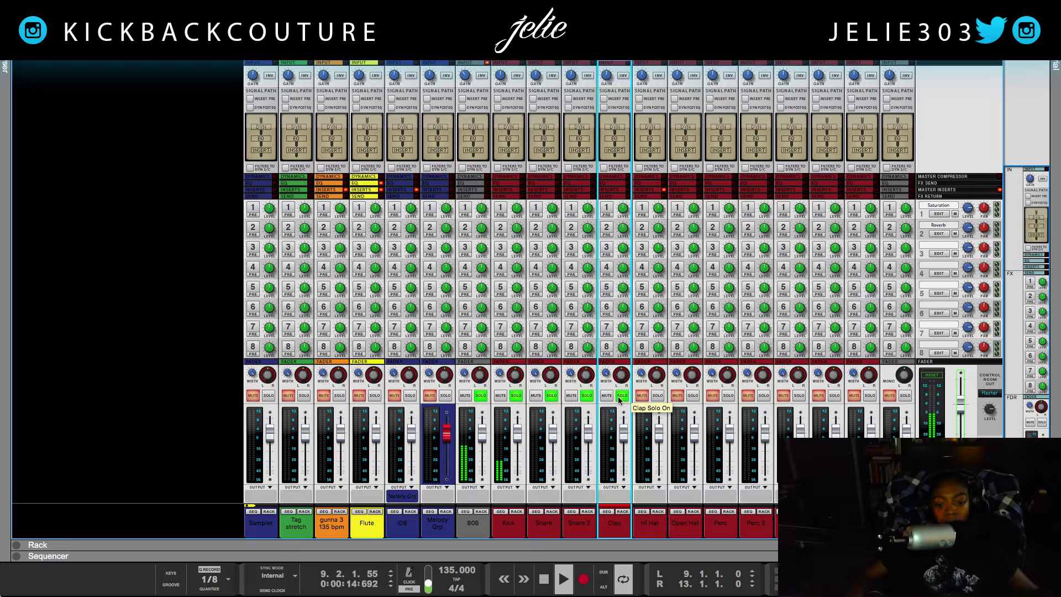
Solo Hi Hat (input gain trimmed), Open Hat, Perc, Perc 2 and gunna 3; open its Spectrum EQ.
left_click(659, 396)
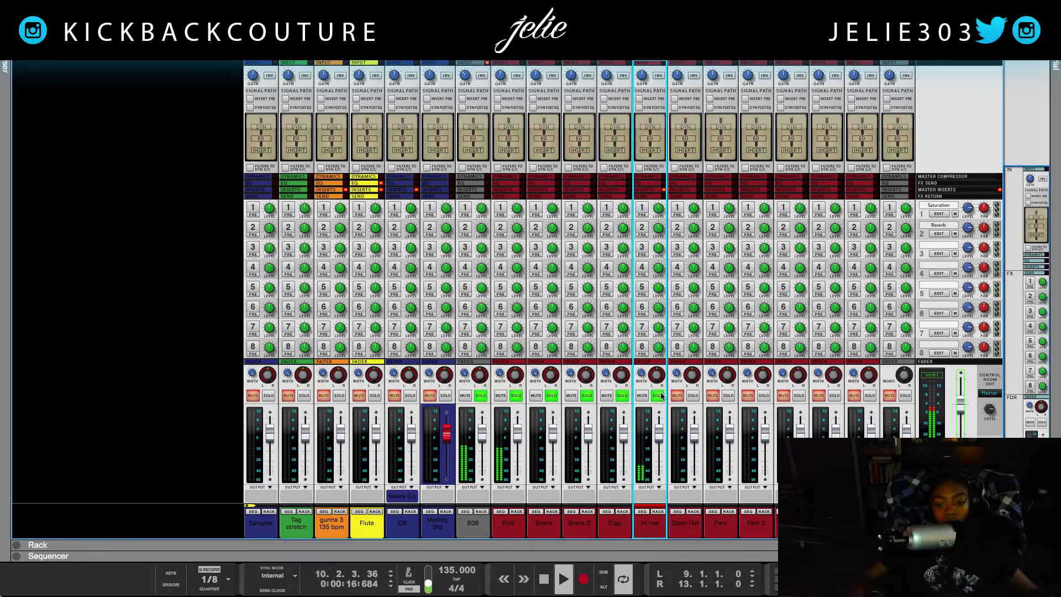
left_click_drag(641, 77, 643, 85)
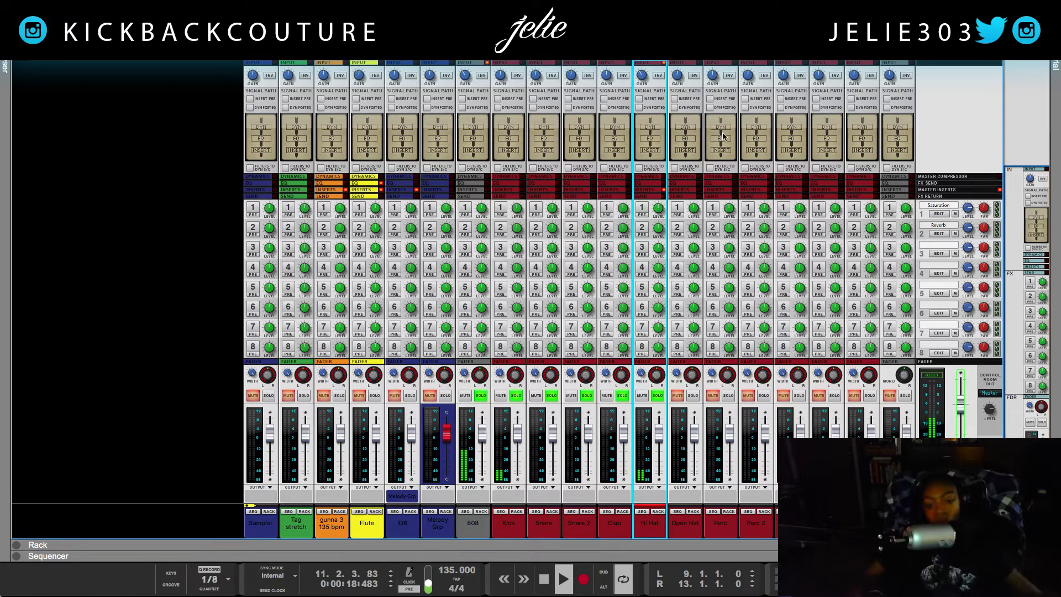
left_click(697, 394)
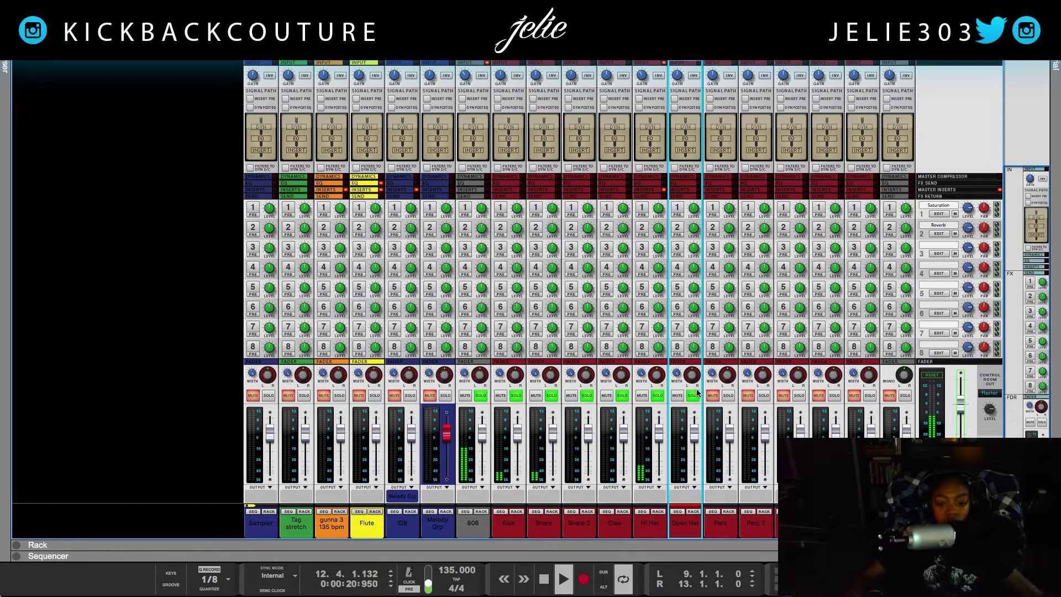
left_click(729, 395)
left_click(763, 395)
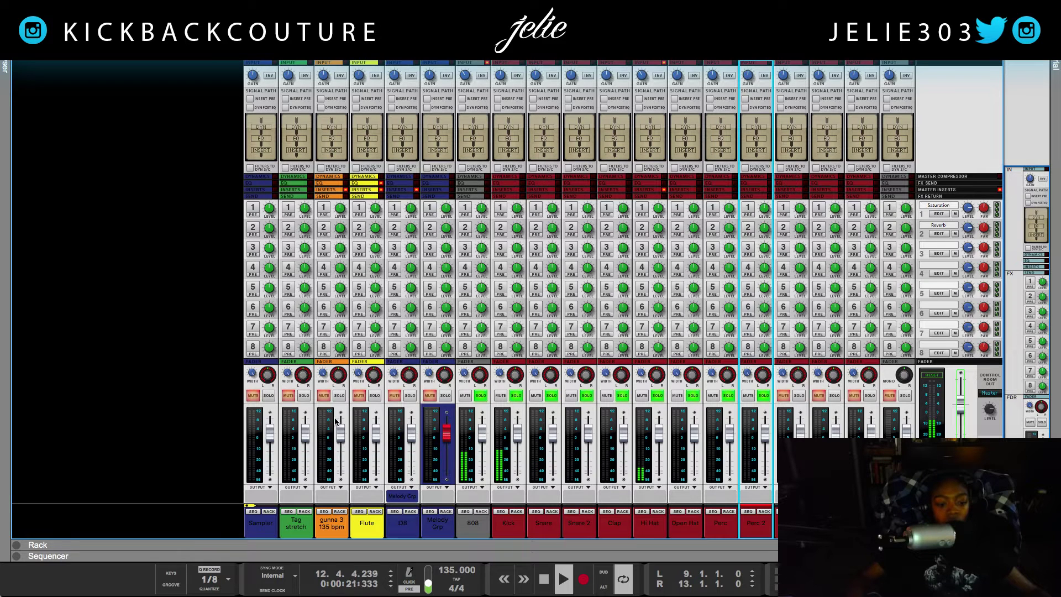
left_click(340, 395)
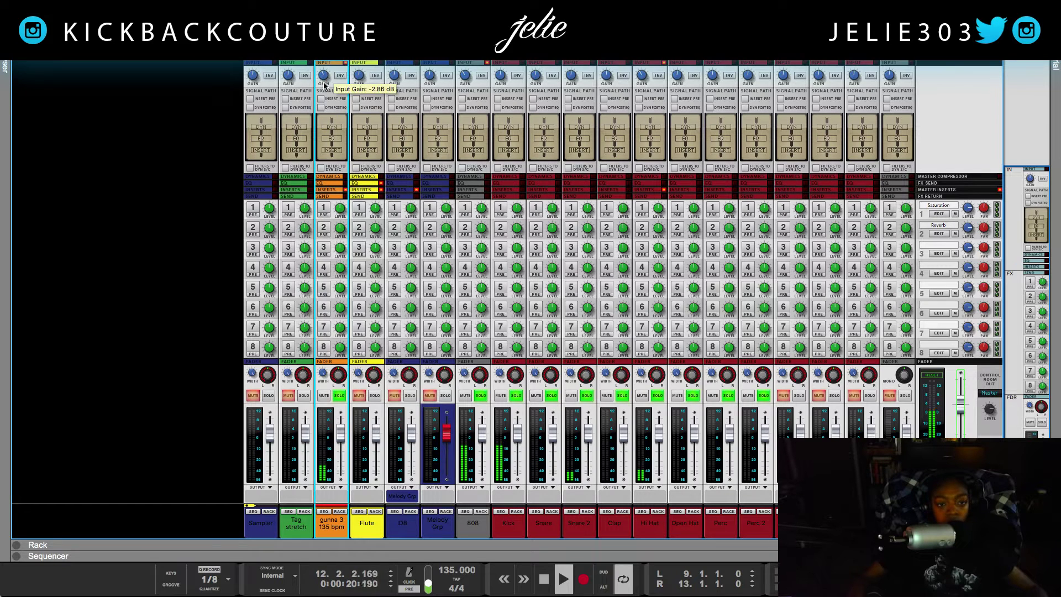
key("F2")
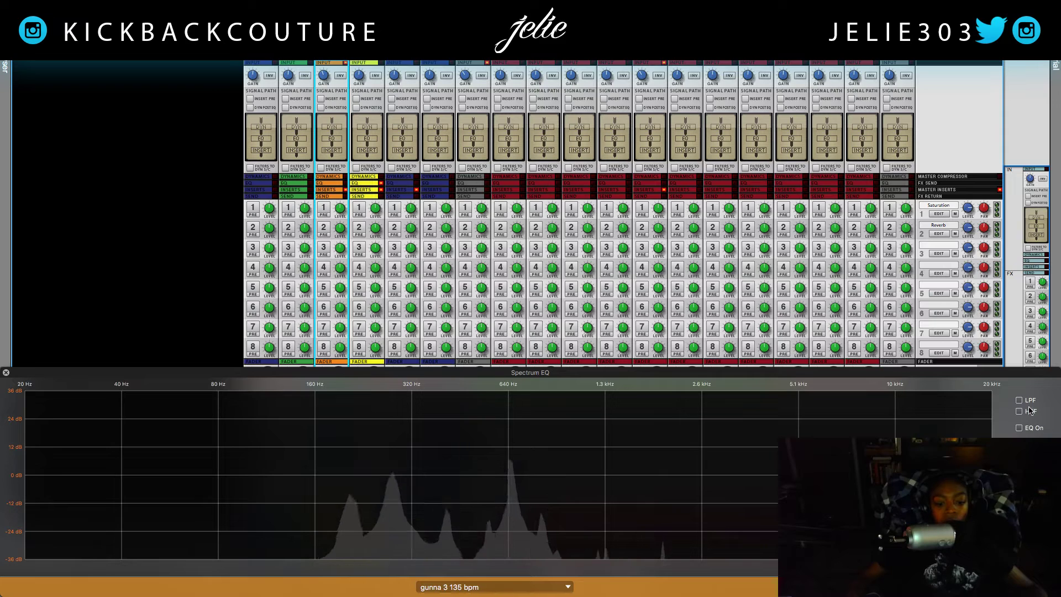
Check the Clap spectrum and enable a high-pass filter on Snare 2.
key("F2")
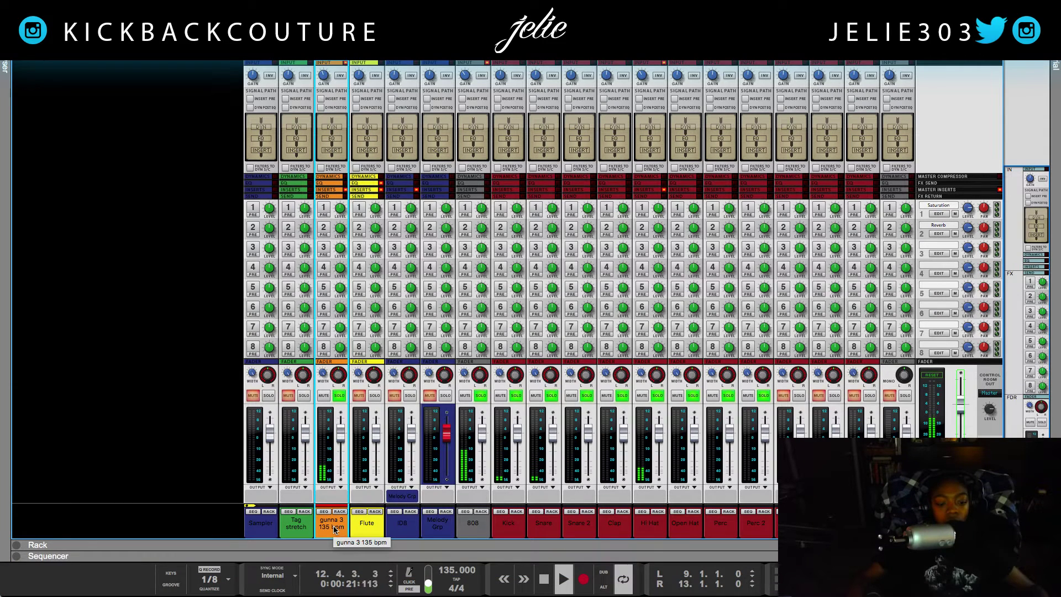
left_click(614, 523)
key("F2")
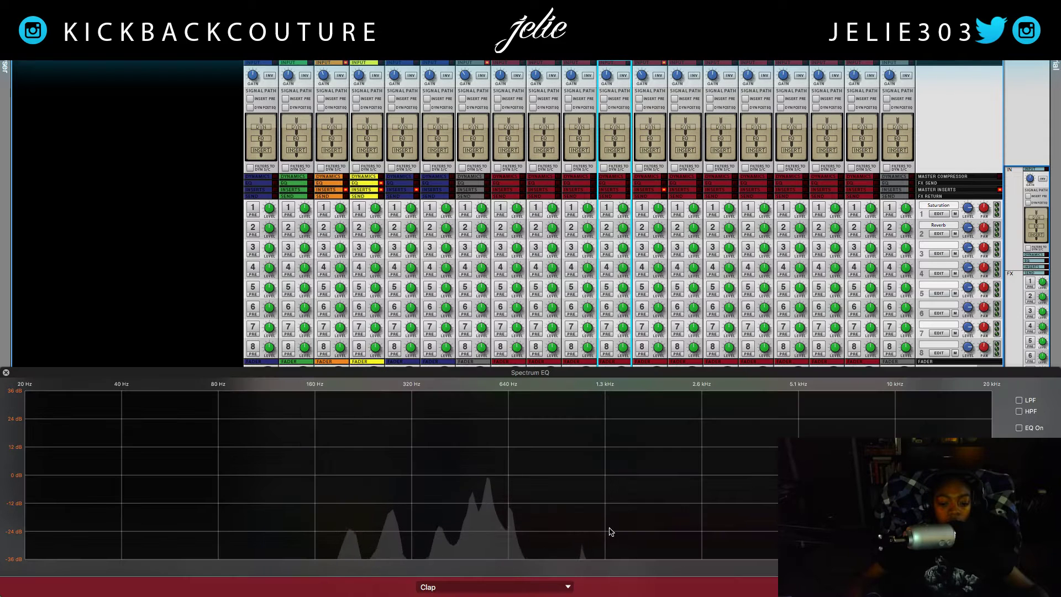
key("F2")
left_click(574, 528)
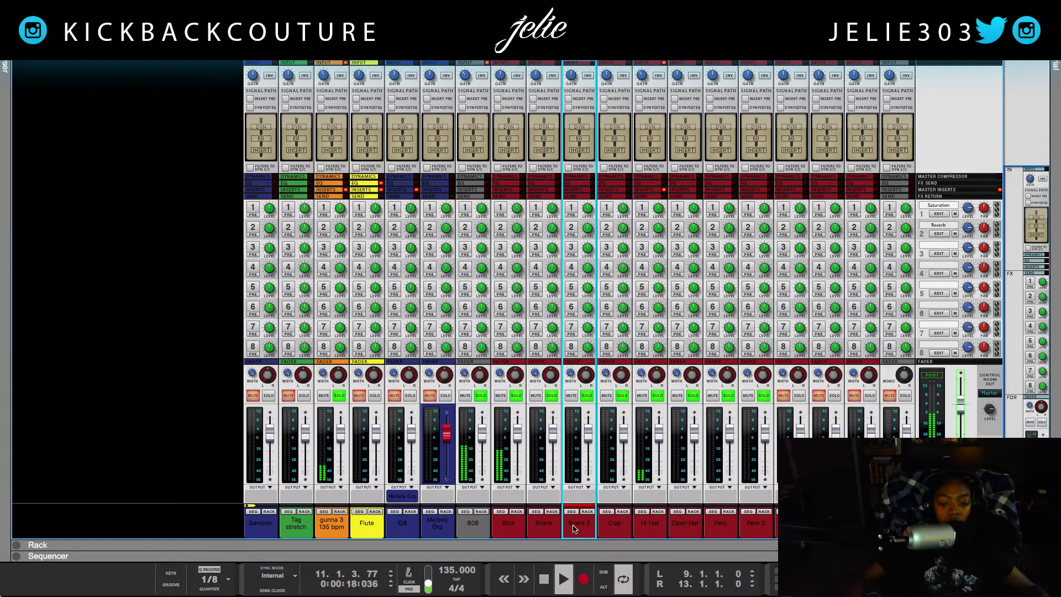
key("F2")
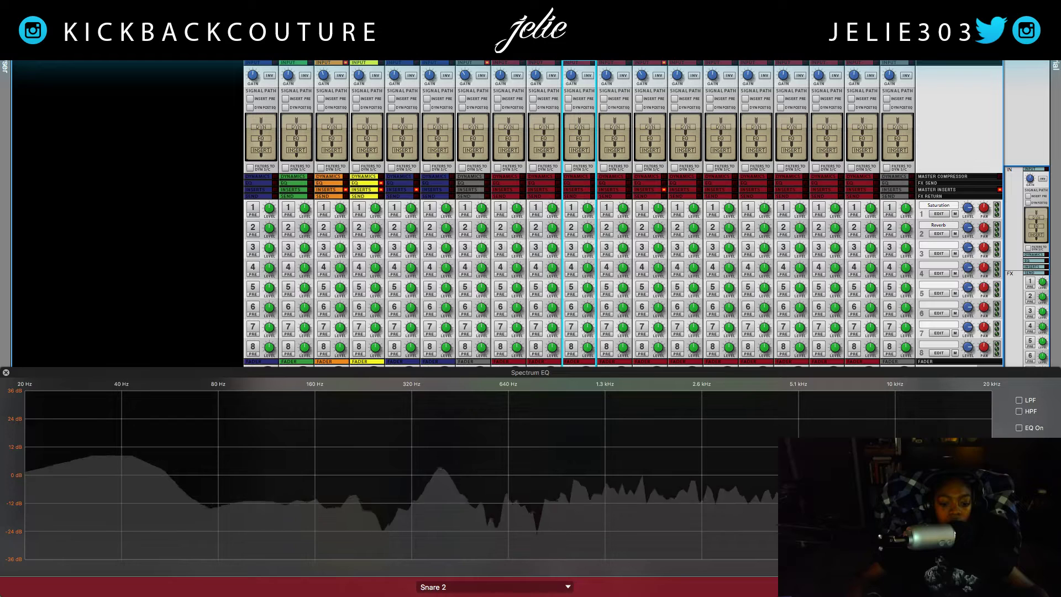
left_click(1023, 415)
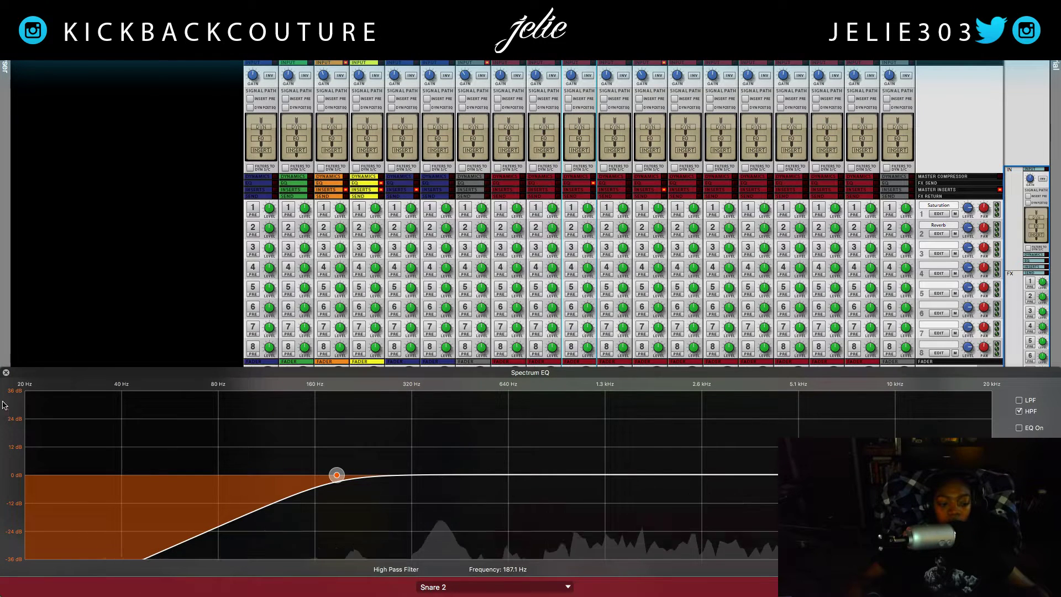
left_click(6, 372)
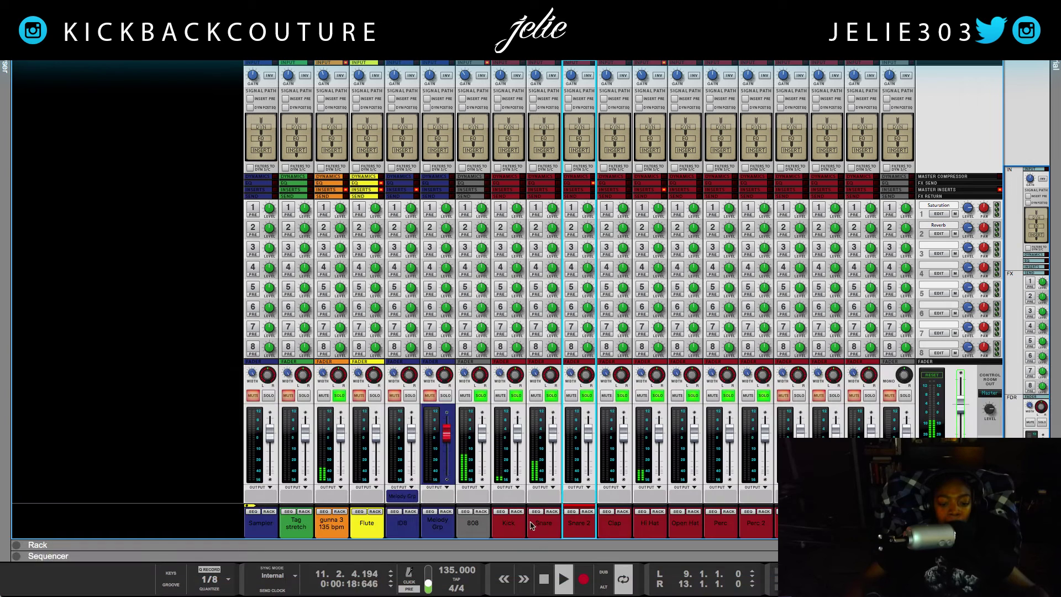
High-pass the Snare channel at 187.1 Hz.
left_click(539, 525)
key("F2")
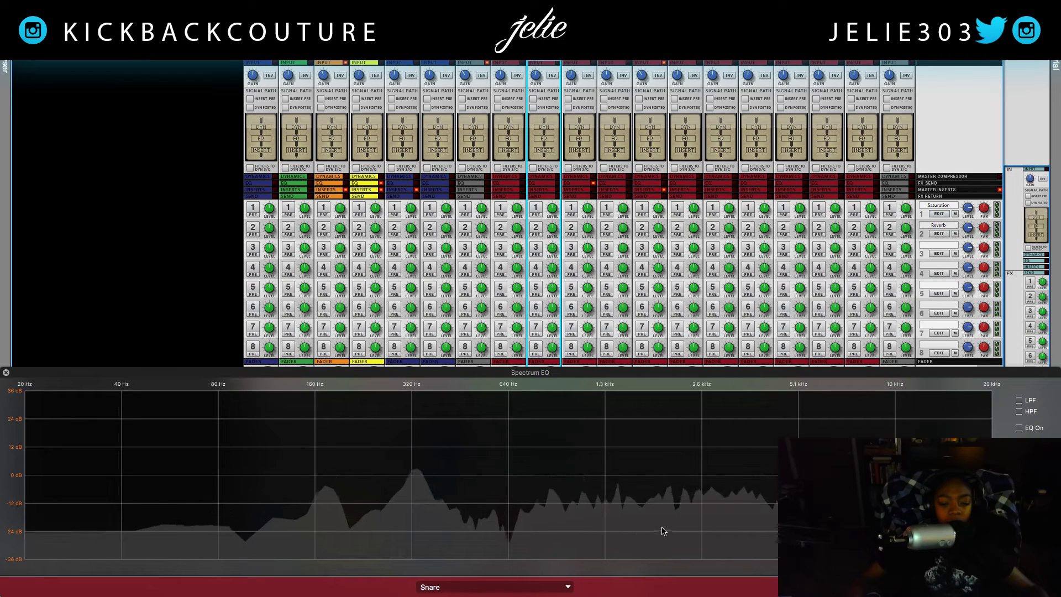
left_click(1020, 411)
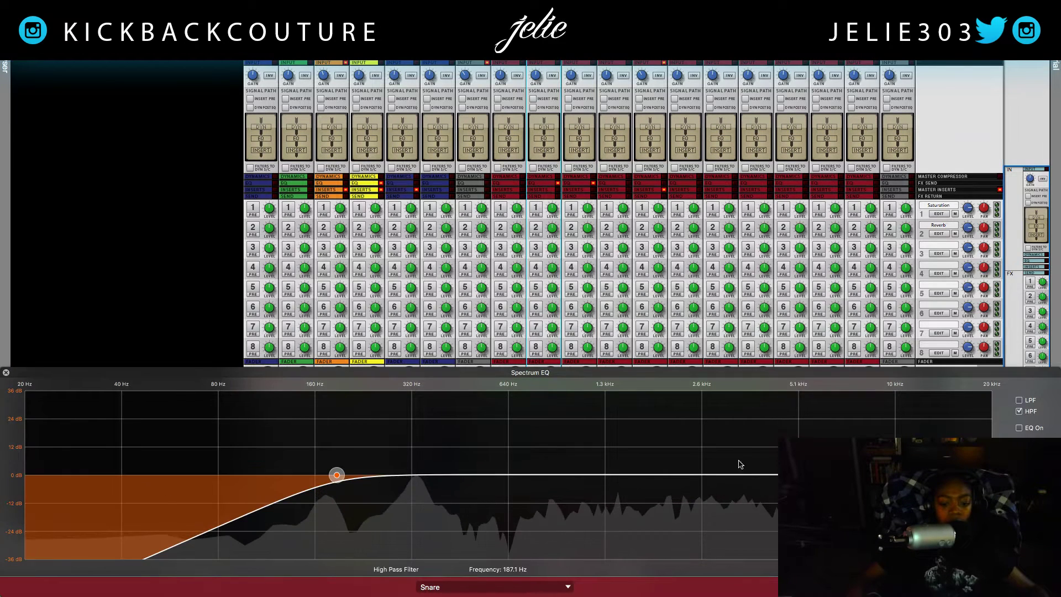
left_click(5, 374)
Step through Kick, Snare, Snare 2 and Clap, then view the Kick spectrum.
left_click(522, 539)
left_click(556, 532)
left_click(569, 533)
left_click(615, 530)
left_click(513, 534)
key("F2")
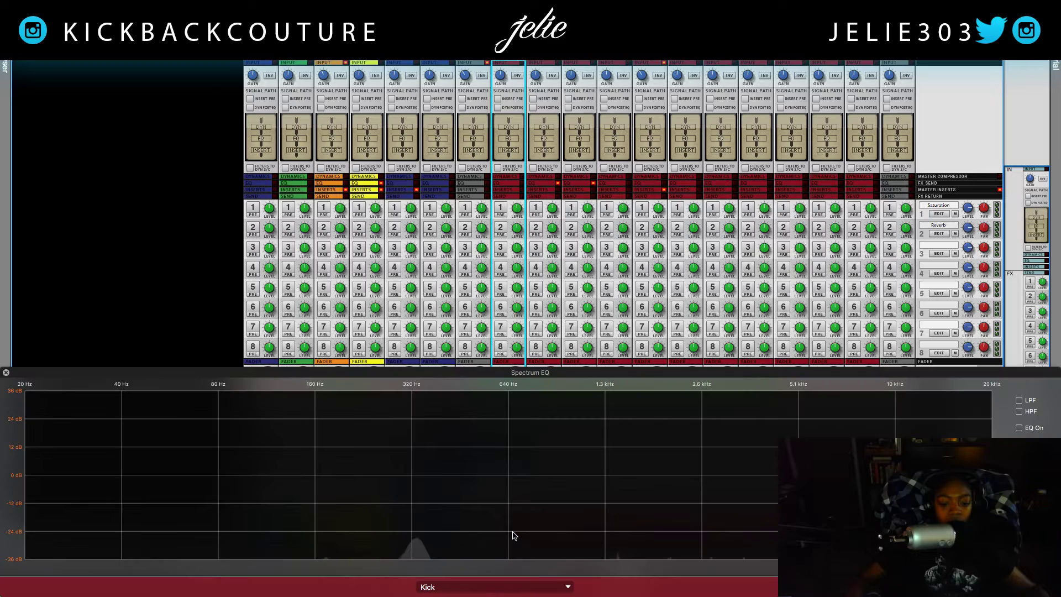
key("F2")
View the Hi Hat spectrum, start the beat playing, and close the EQ panel.
left_click(587, 532)
left_click(619, 532)
left_click(635, 533)
key("F2")
key("F2")
key("space")
key("F2")
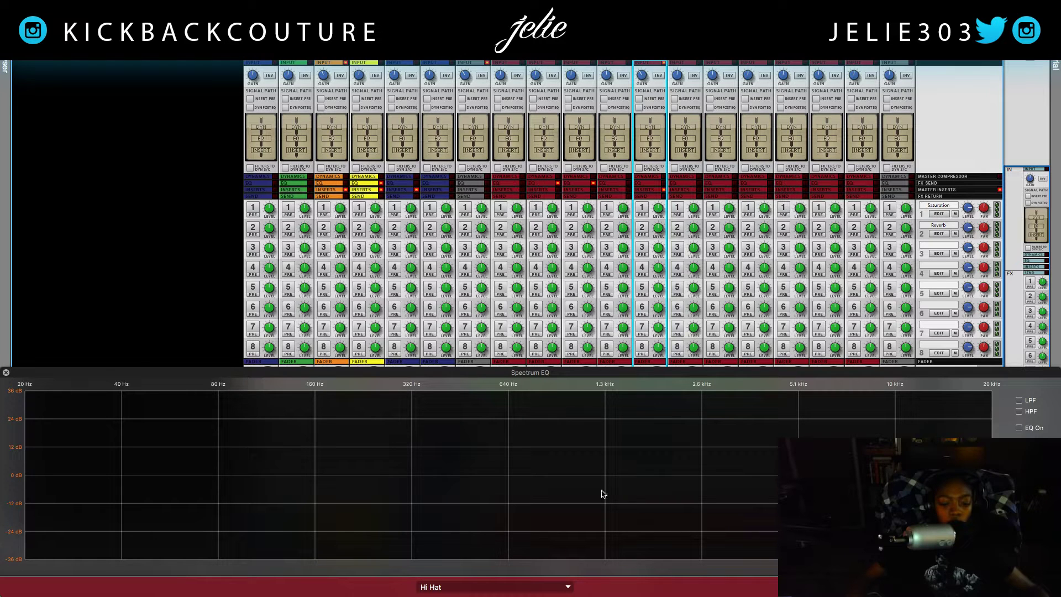
left_click(6, 373)
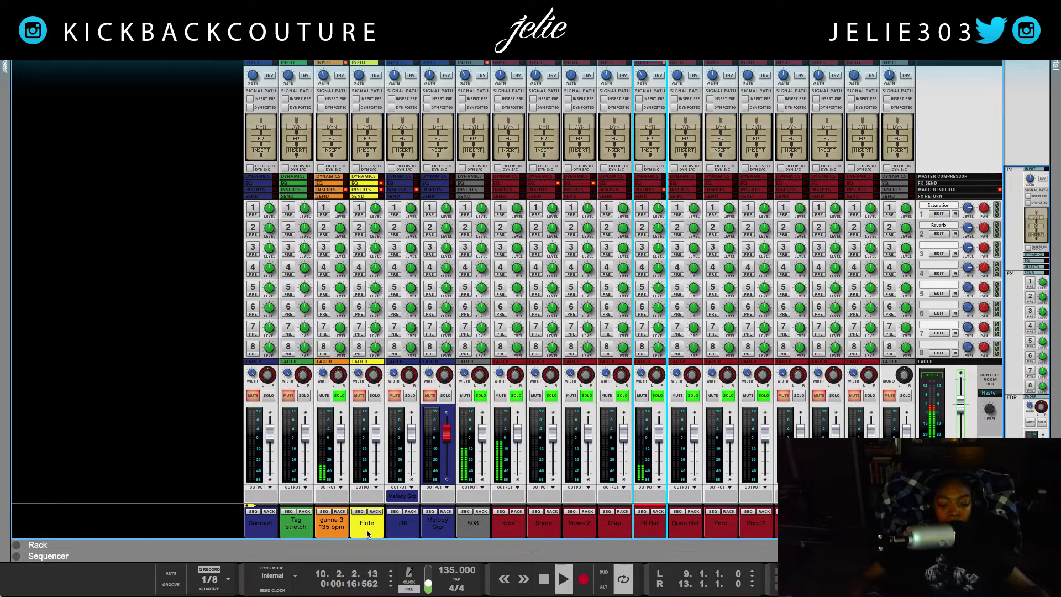
Solo the Flute and ID8 channel strips.
left_click(376, 397)
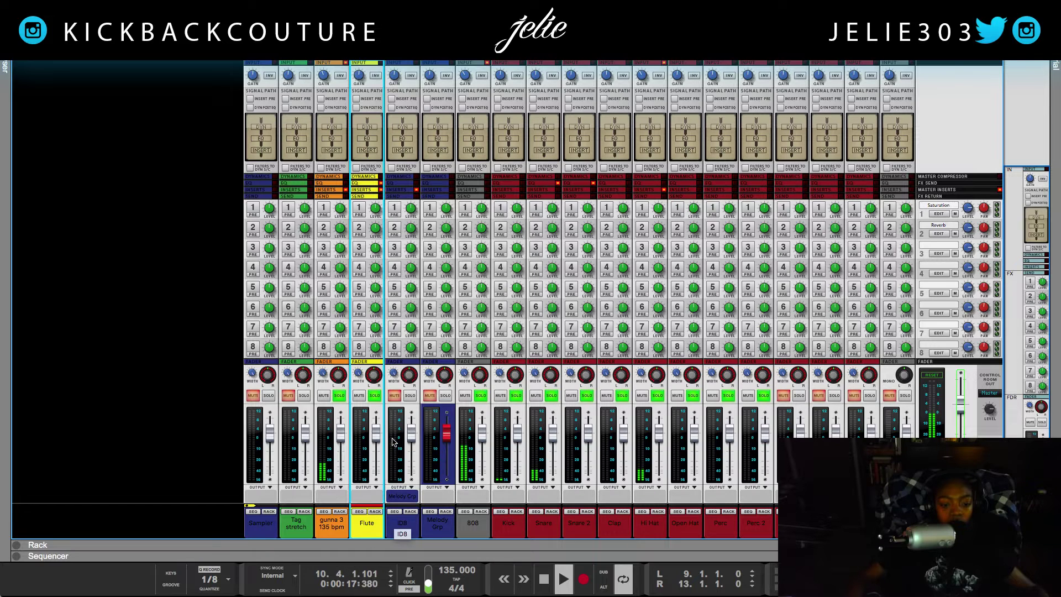
left_click(409, 395)
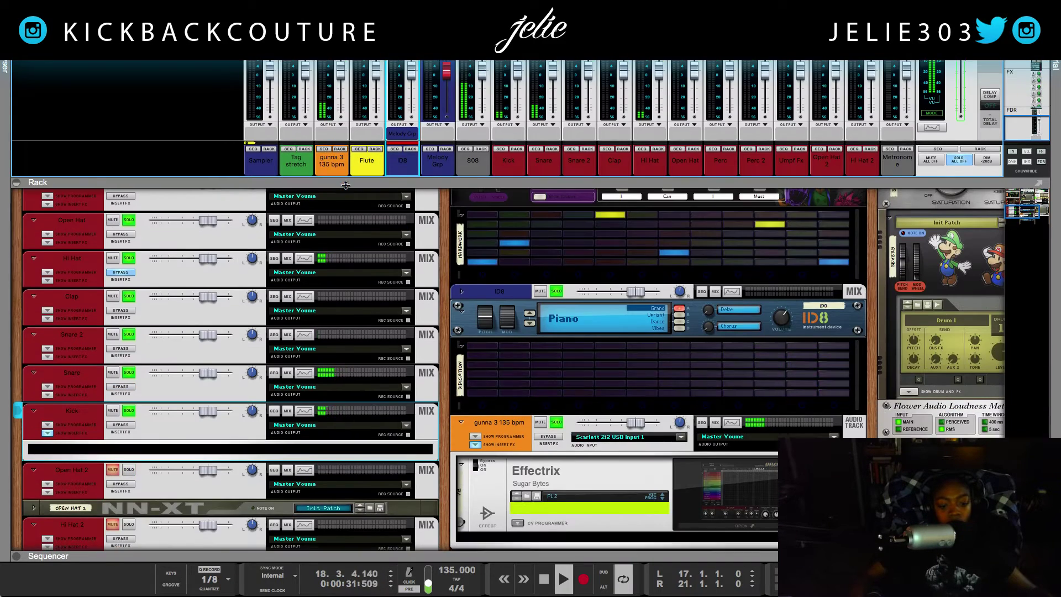
Extend the loop end to bar 25, shift the loop to bars 25–33, and return to the mixer.
left_click(429, 545)
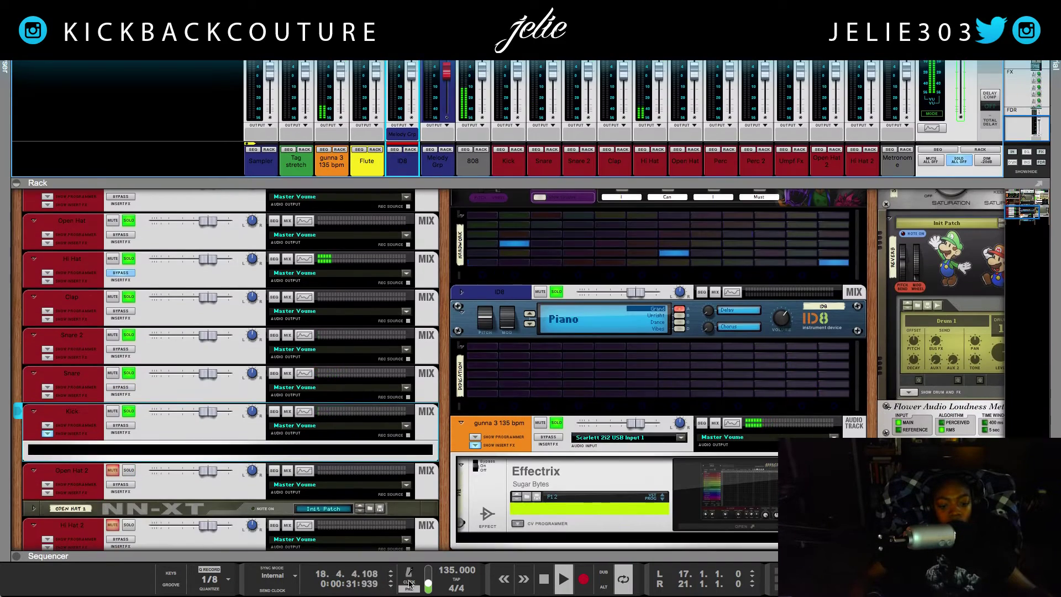
left_click(420, 552)
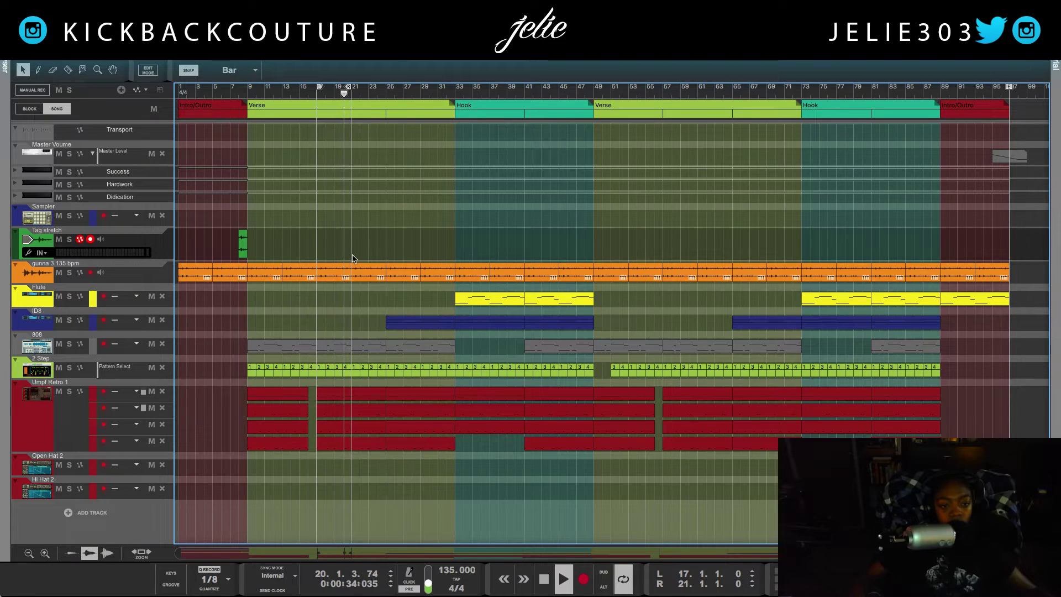
left_click_drag(348, 88, 383, 88)
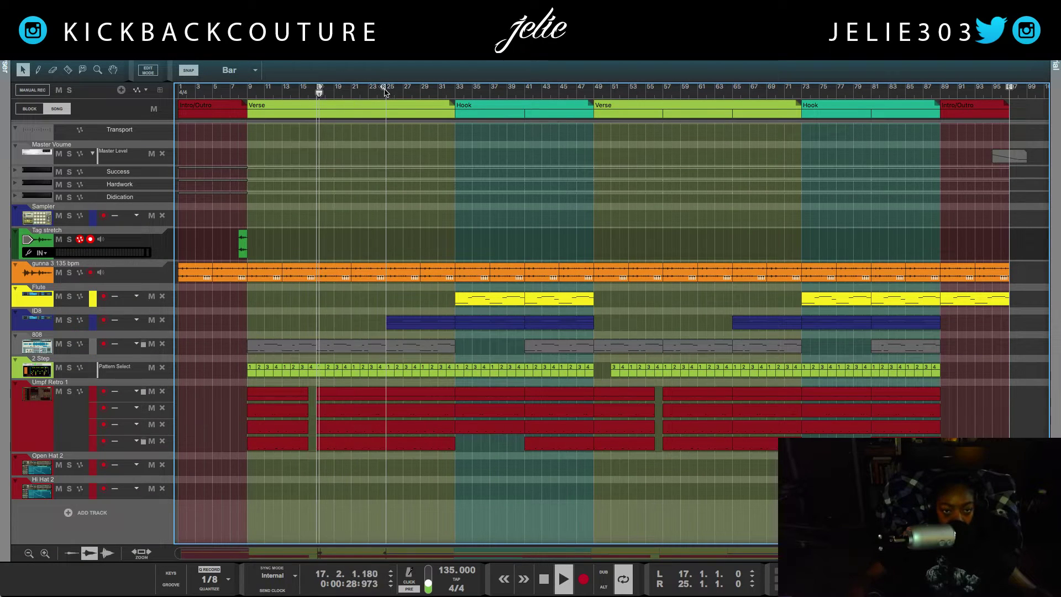
key("shift+Page_Down")
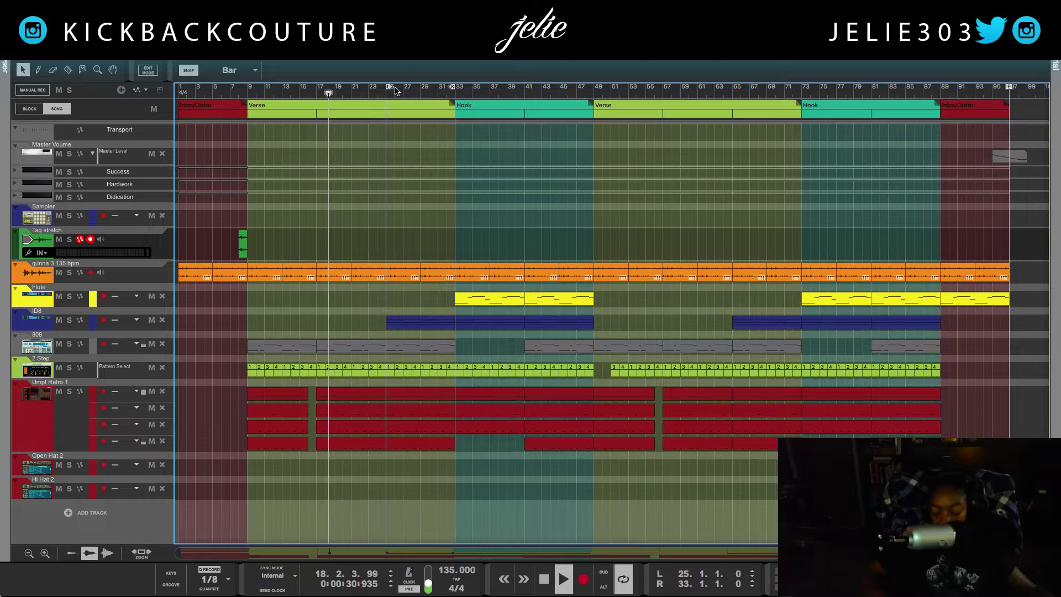
left_click(448, 553)
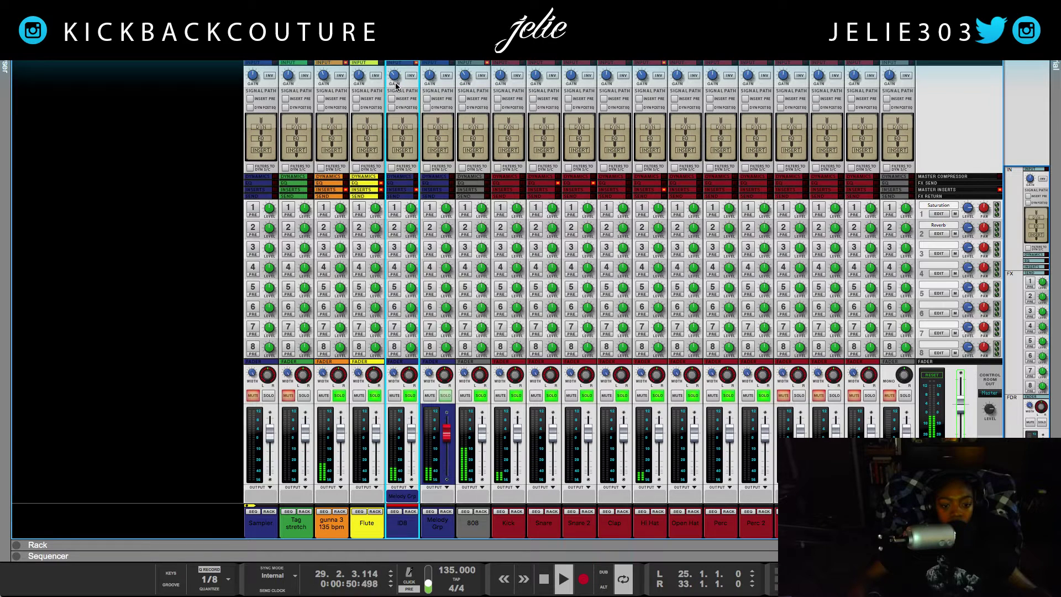
Stop playback and inspect the Melody Grp combinator in the rack.
key("space")
left_click(432, 526)
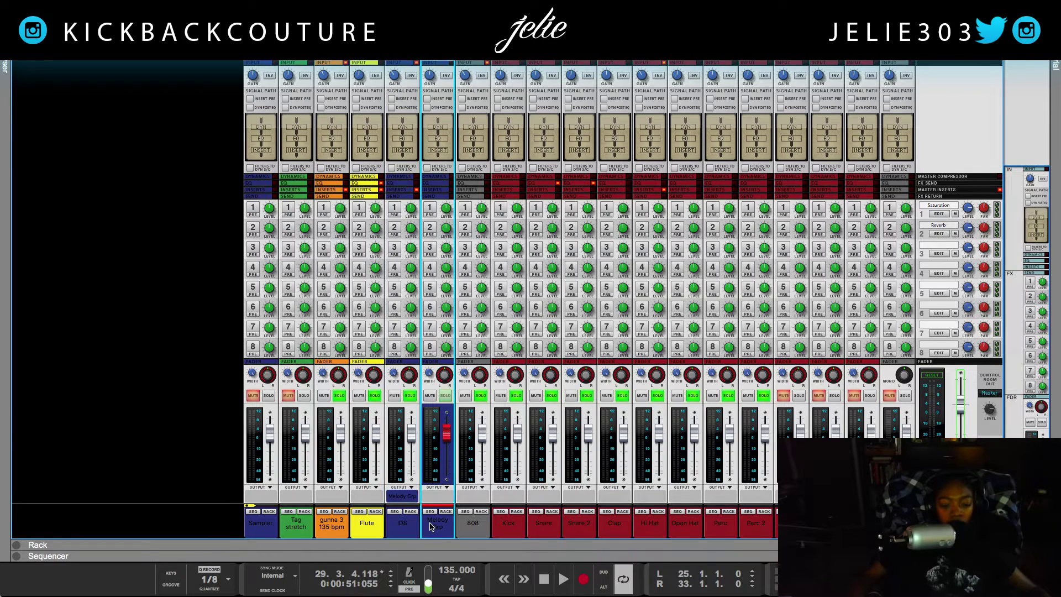
key("F6")
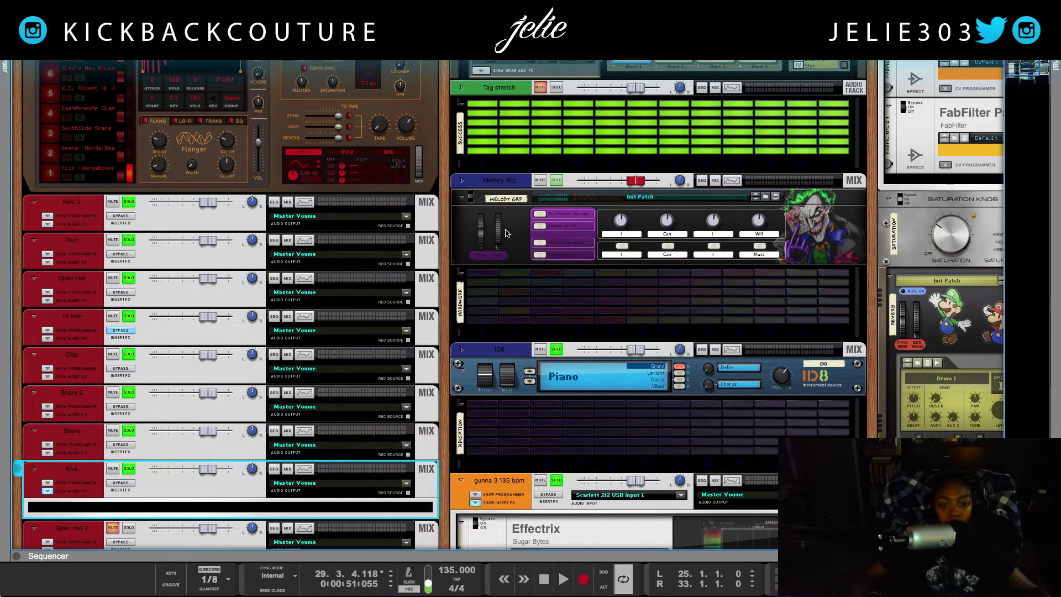
left_click(507, 234)
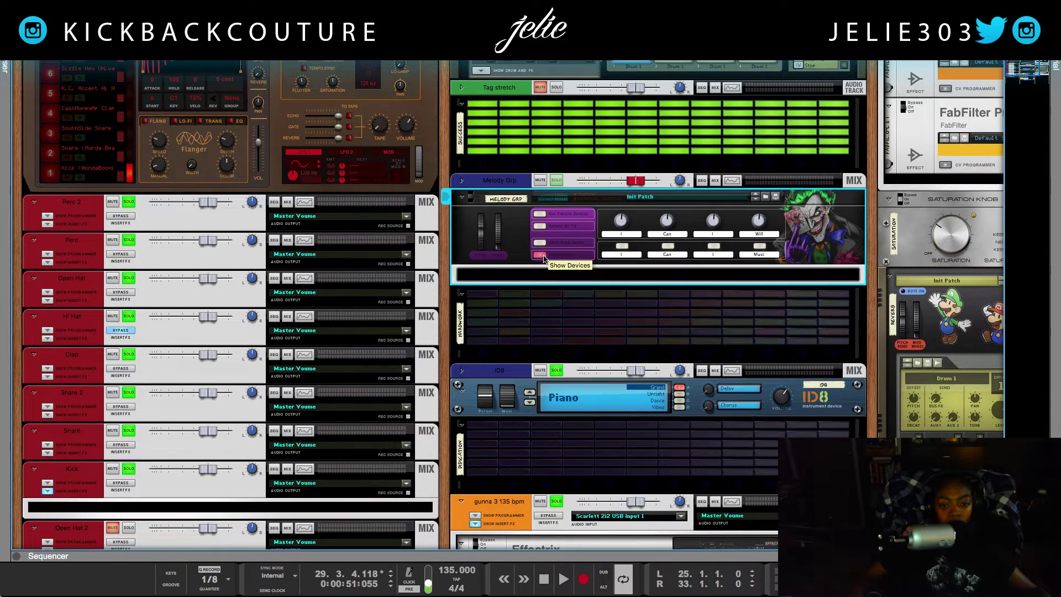
key("F5")
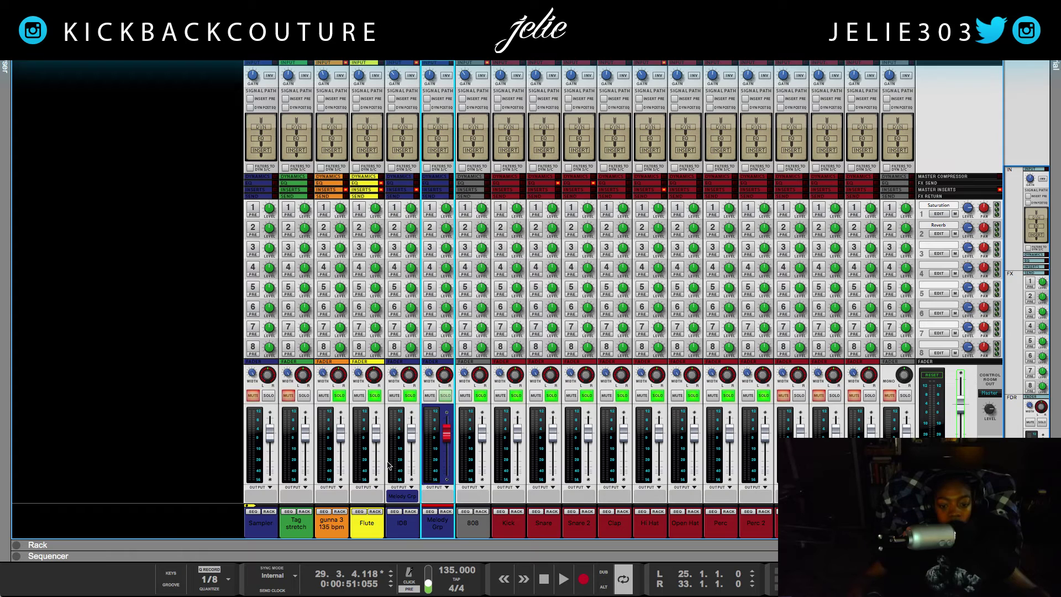
Remove Melody Grp from the ID8 channel's routing.
left_click(416, 525)
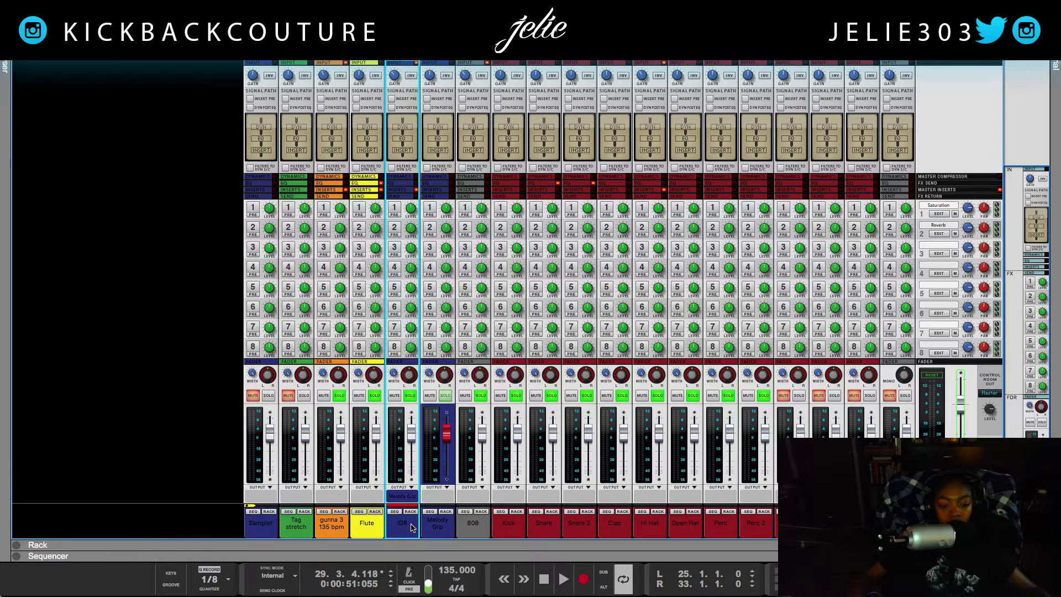
right_click(411, 528)
mouse_move(457, 490)
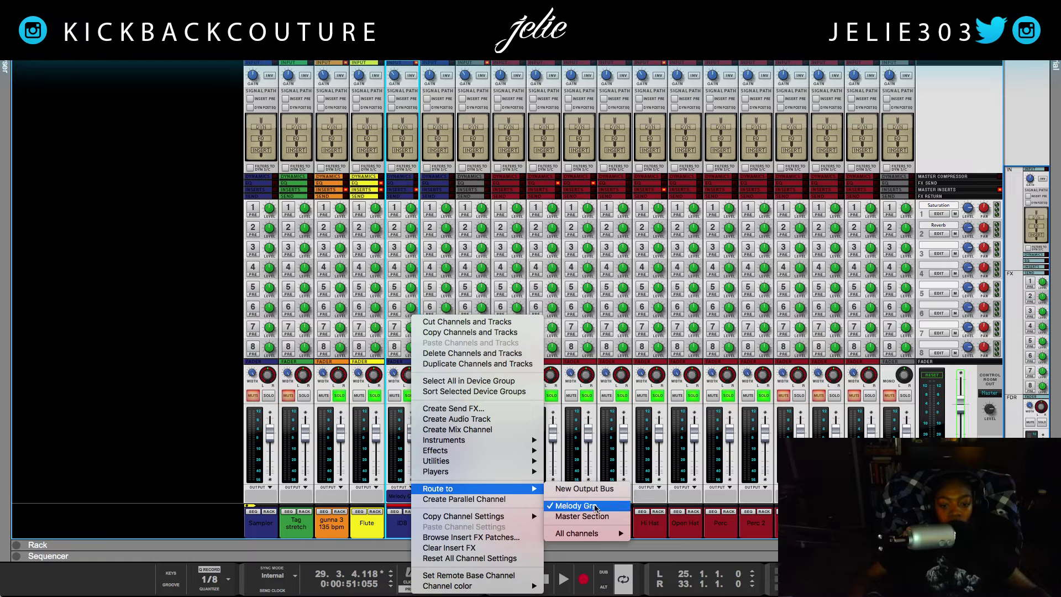
left_click(597, 518)
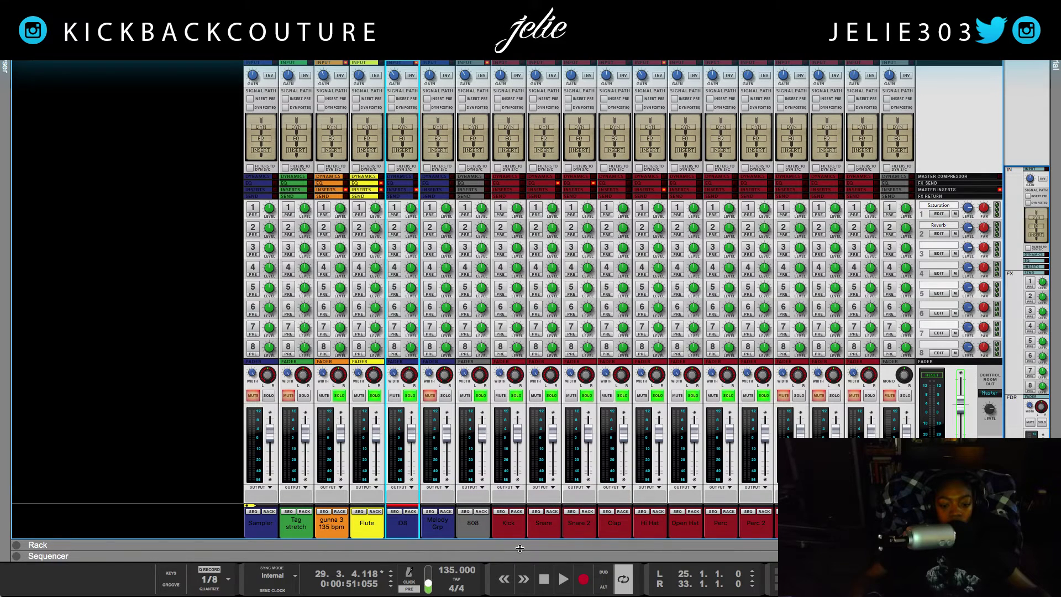
Bypass the Master Section's insert effects in the rack.
left_click(519, 548)
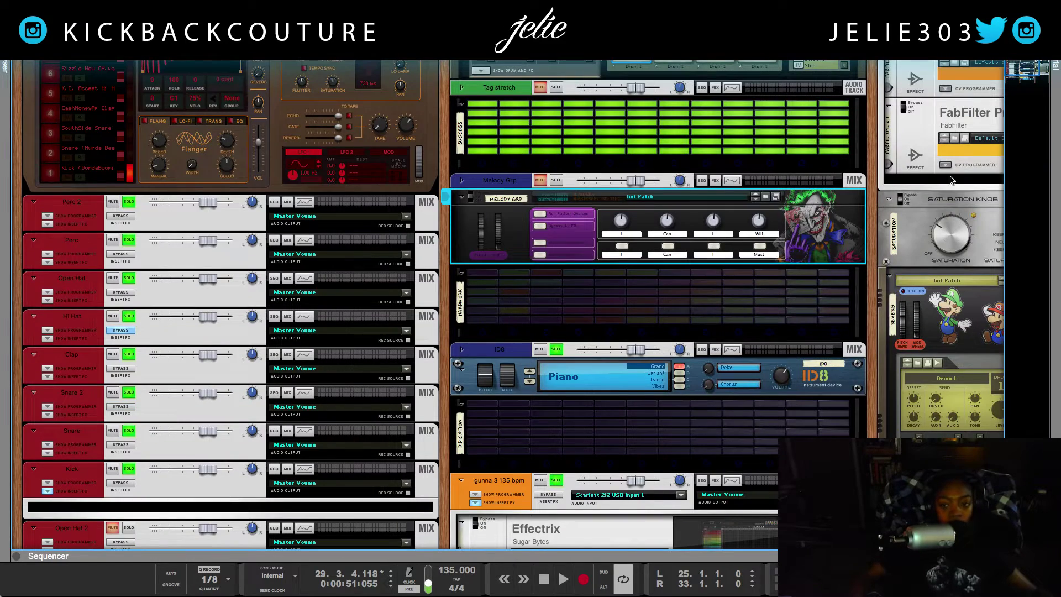
scroll(951, 179, "up", 5)
scroll(952, 179, "right", 5)
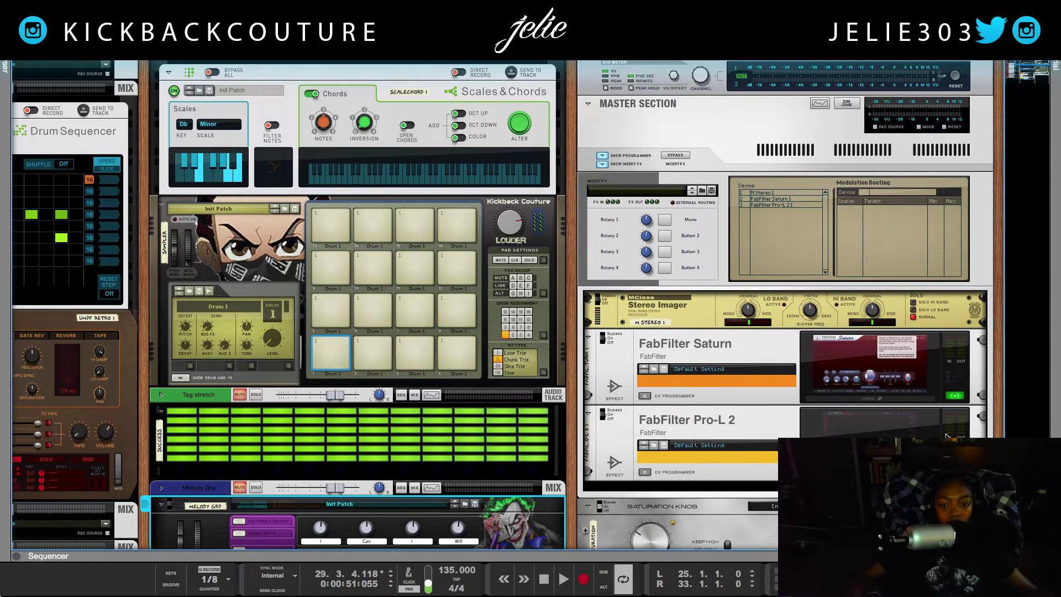
left_click(685, 157)
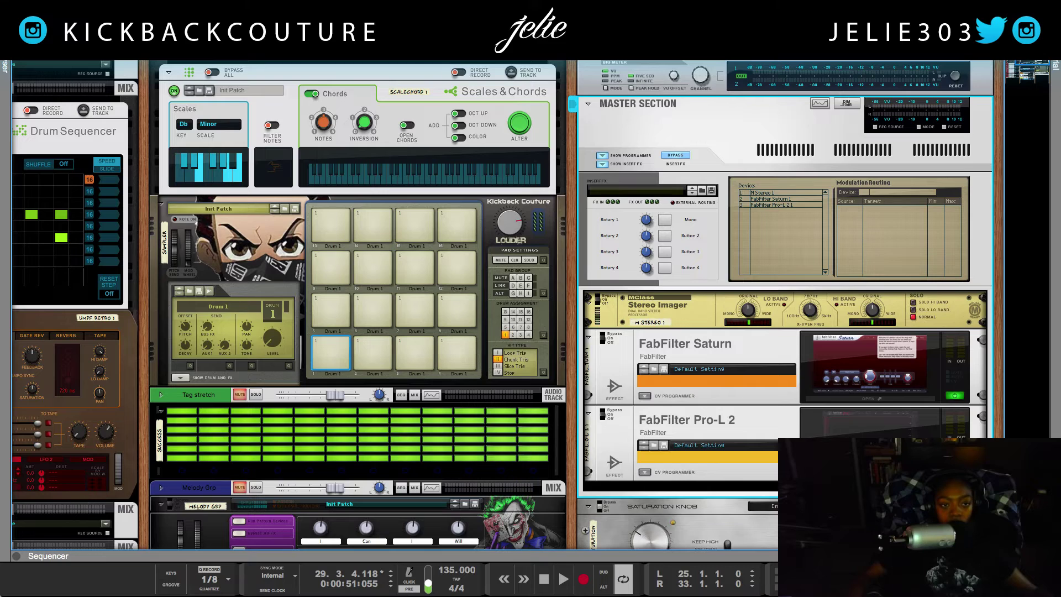
key("F5")
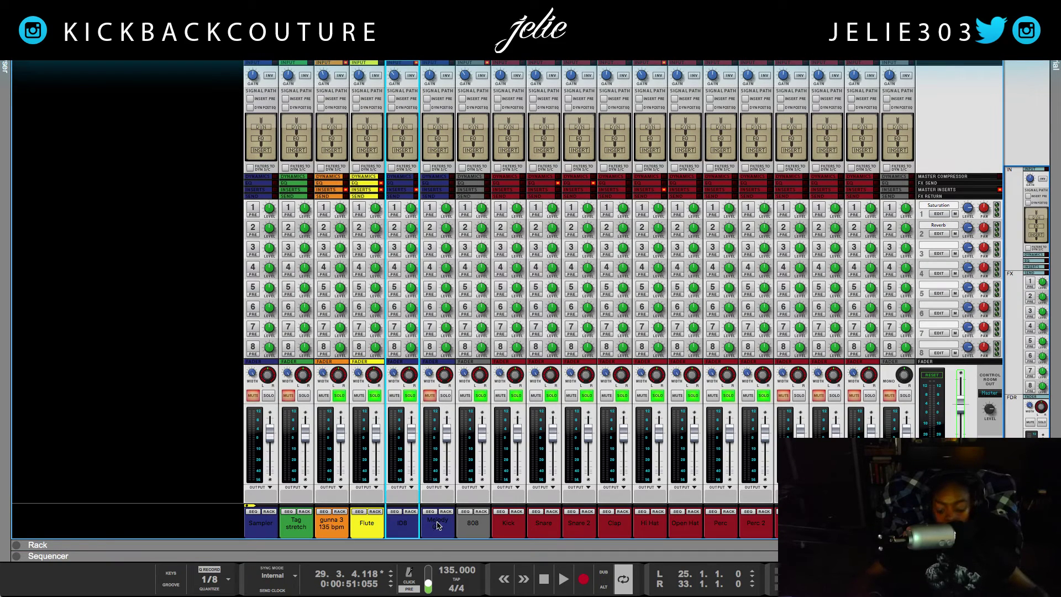
Play the loop from bar 25 and solo the Melody Grp channel.
key("space")
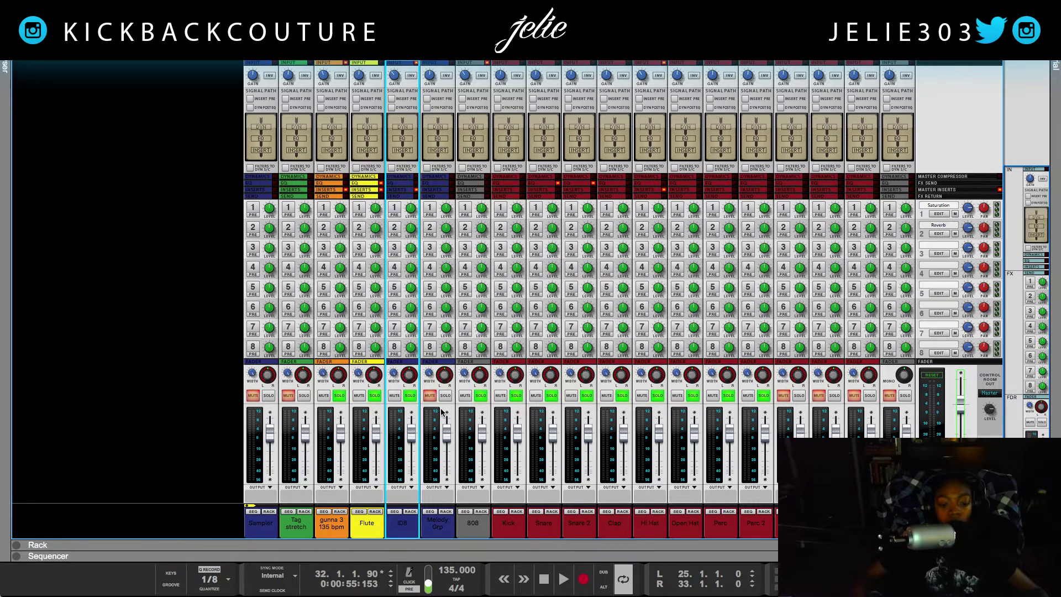
key("KP_1")
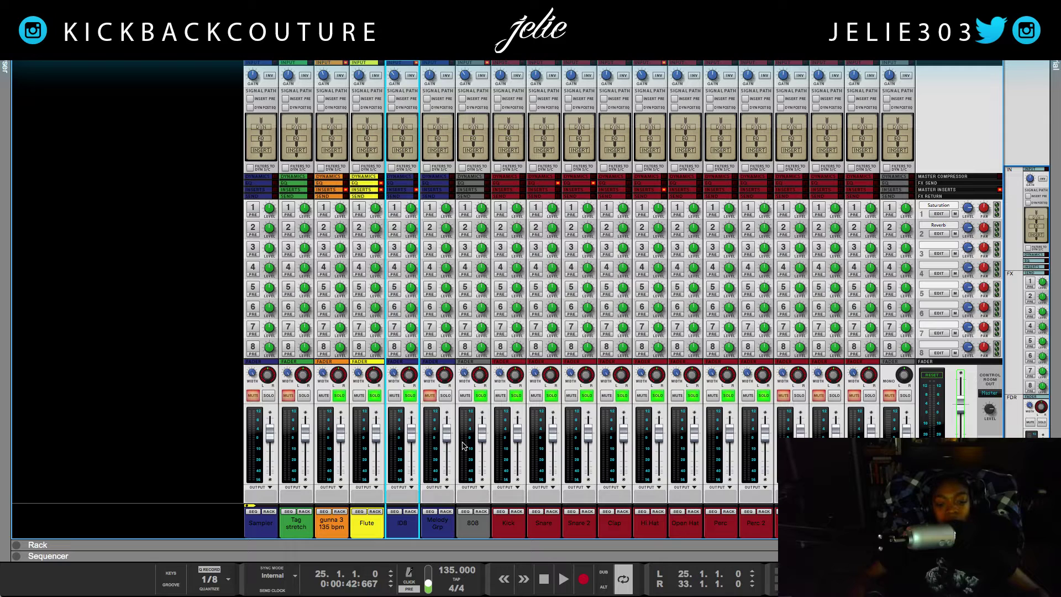
key("space")
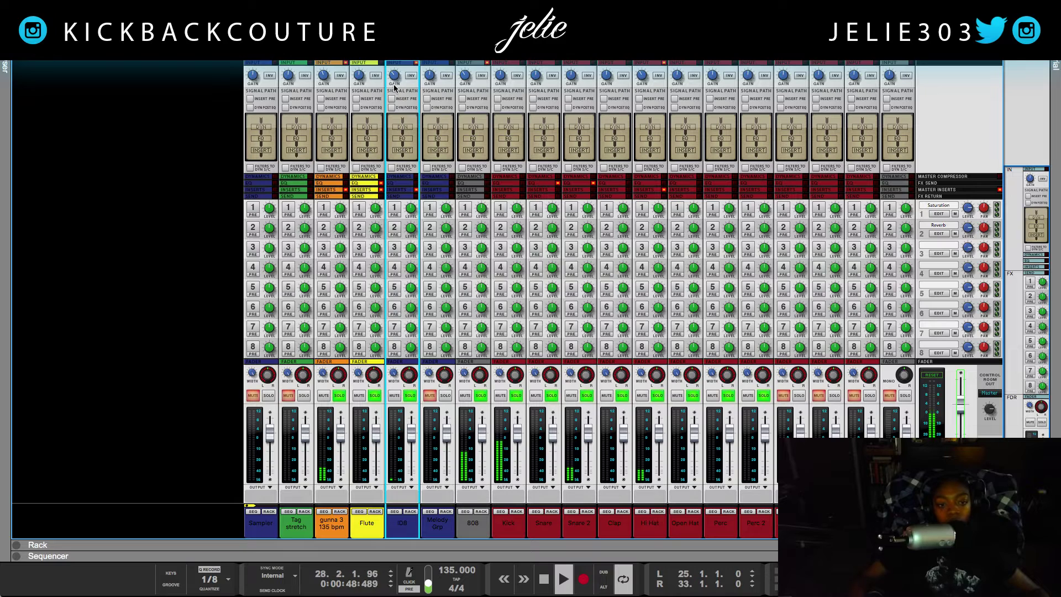
mouse_move(394, 82)
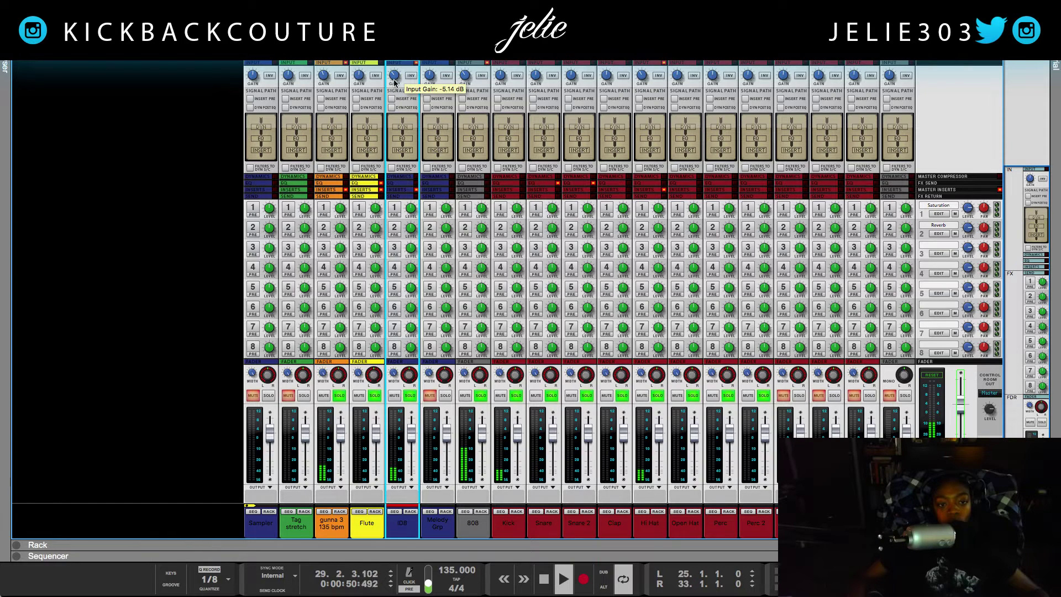
scroll(394, 76, "up", 2)
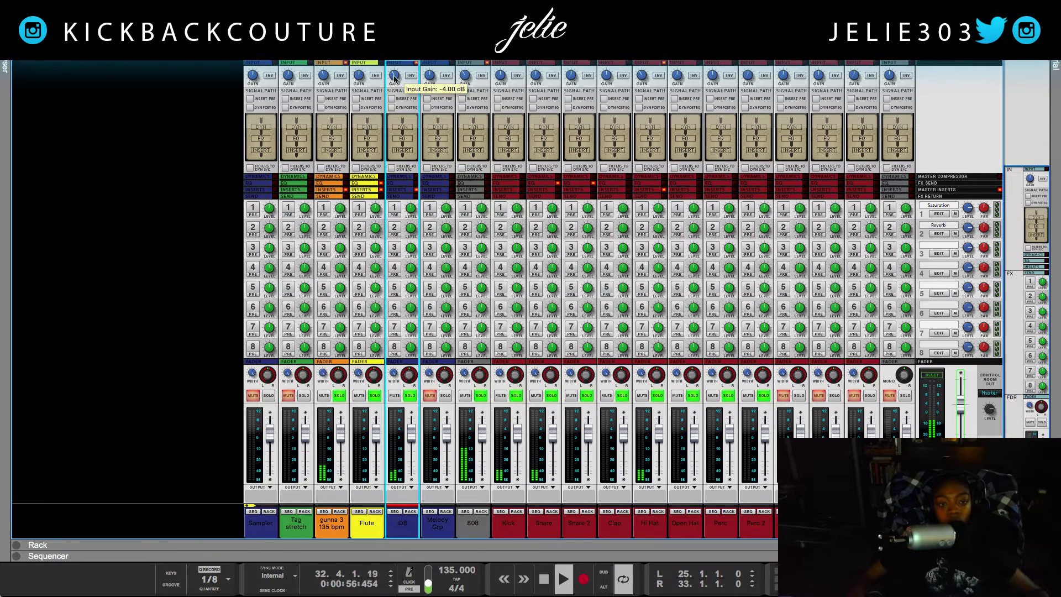
left_click(435, 535)
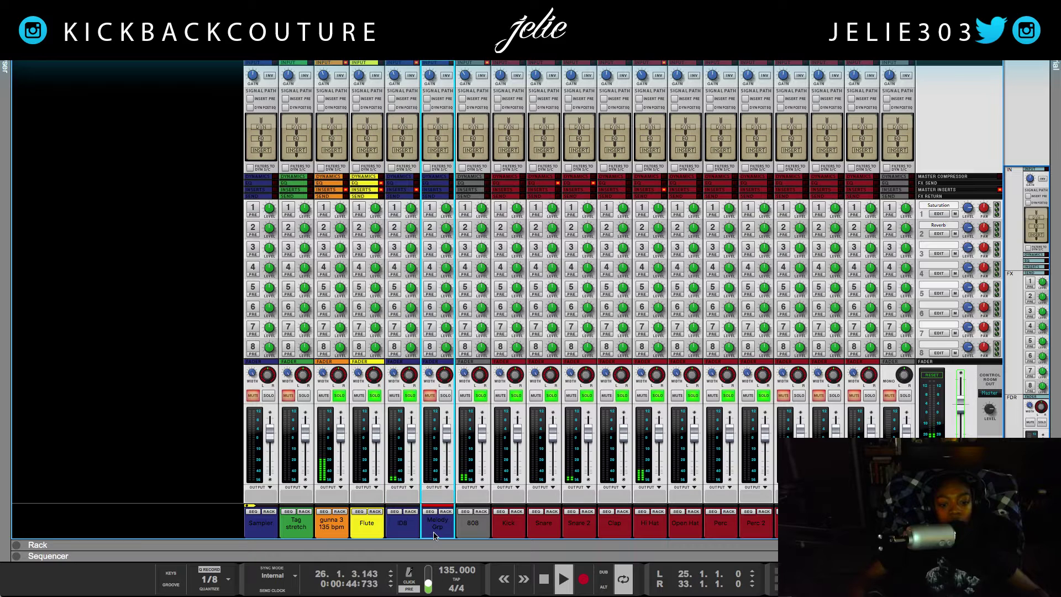
left_click(446, 397)
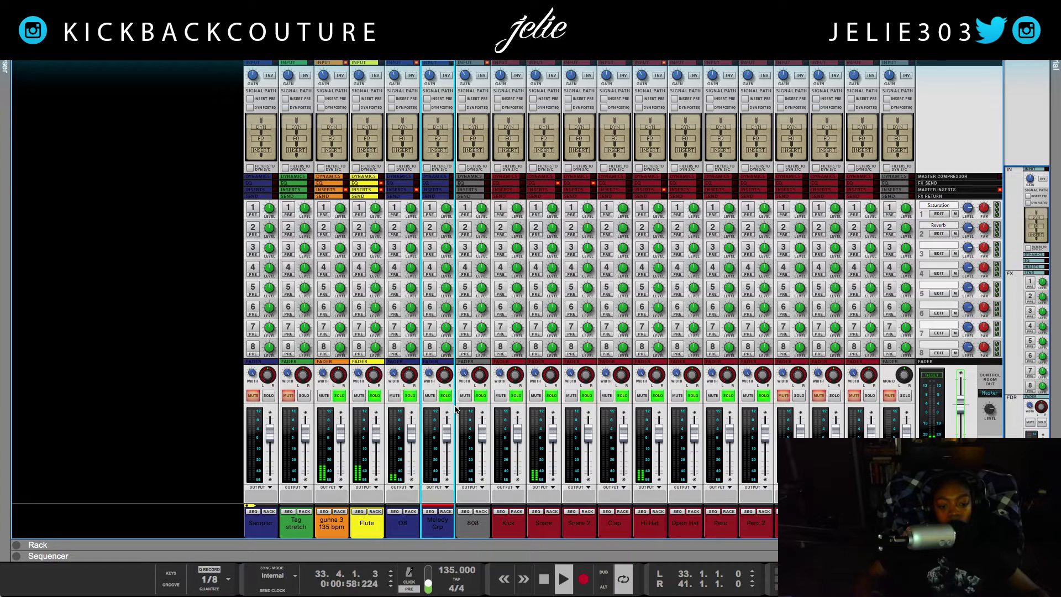
Lower the Flute channel's input gain to -6.86 dB and stop playback.
left_click(391, 537)
left_click(356, 514)
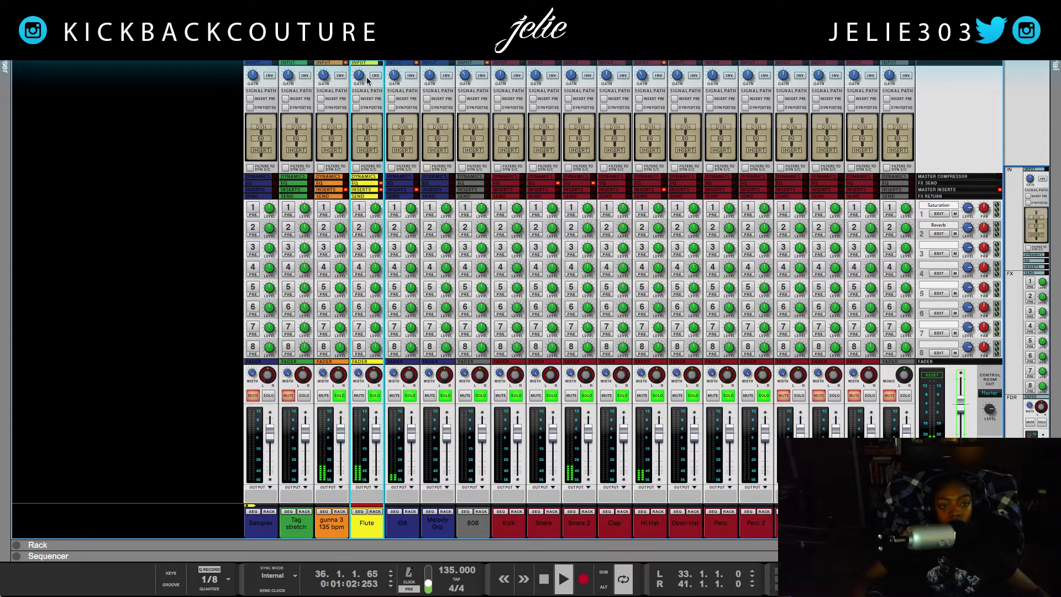
mouse_move(361, 84)
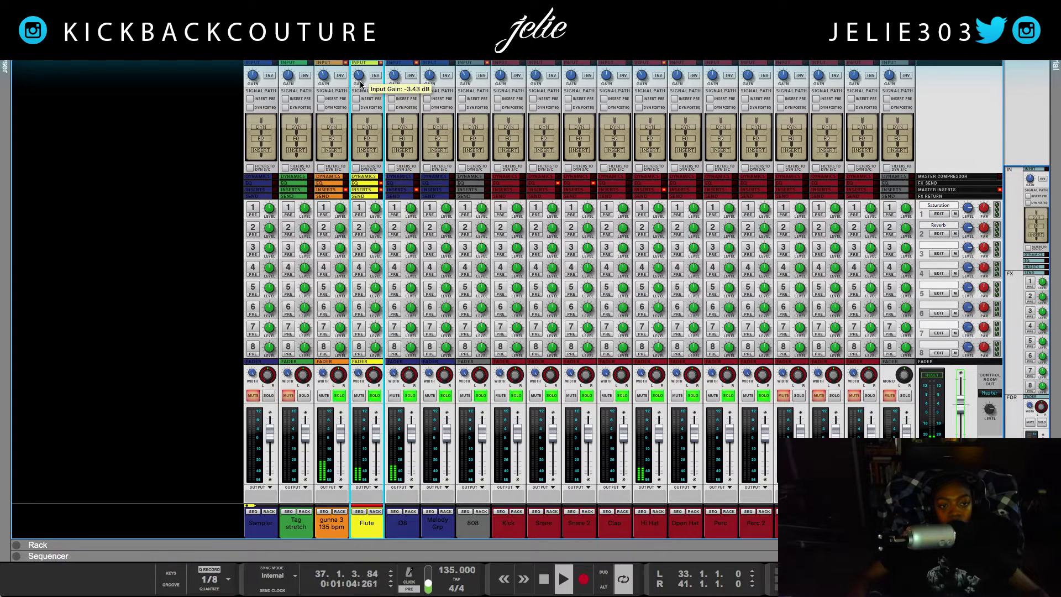
left_click_drag(360, 84, 357, 84)
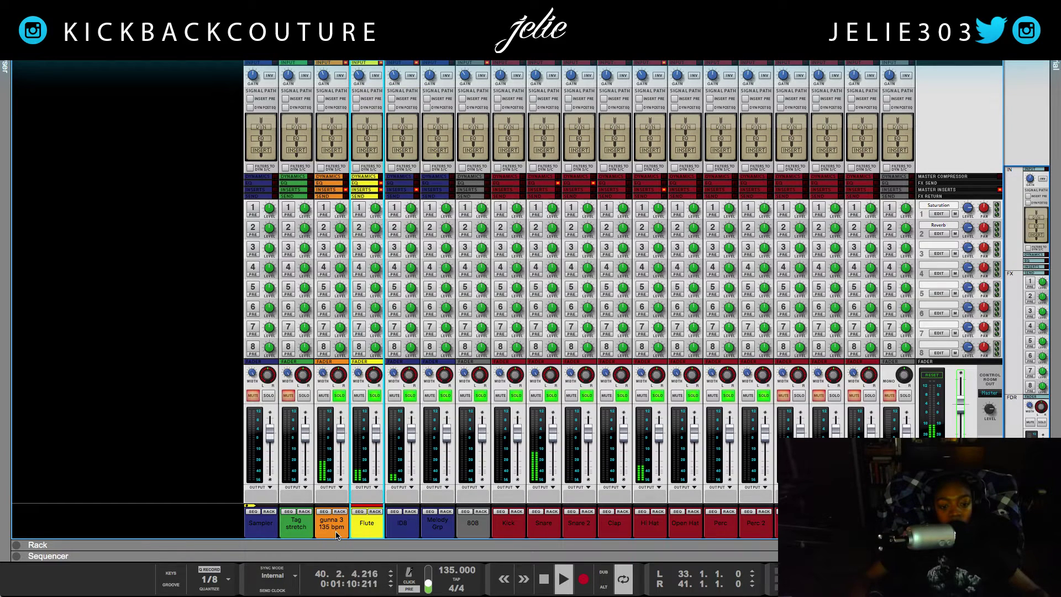
key("space")
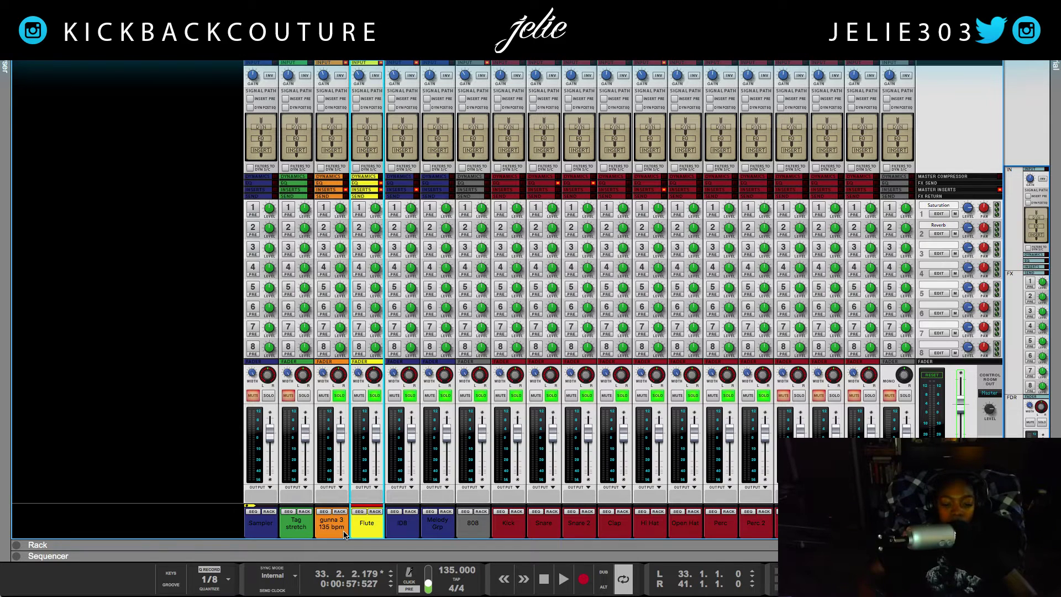
Inspect the Effectrix plugin on the gunna 3 135 bpm track in the rack.
left_click(401, 545)
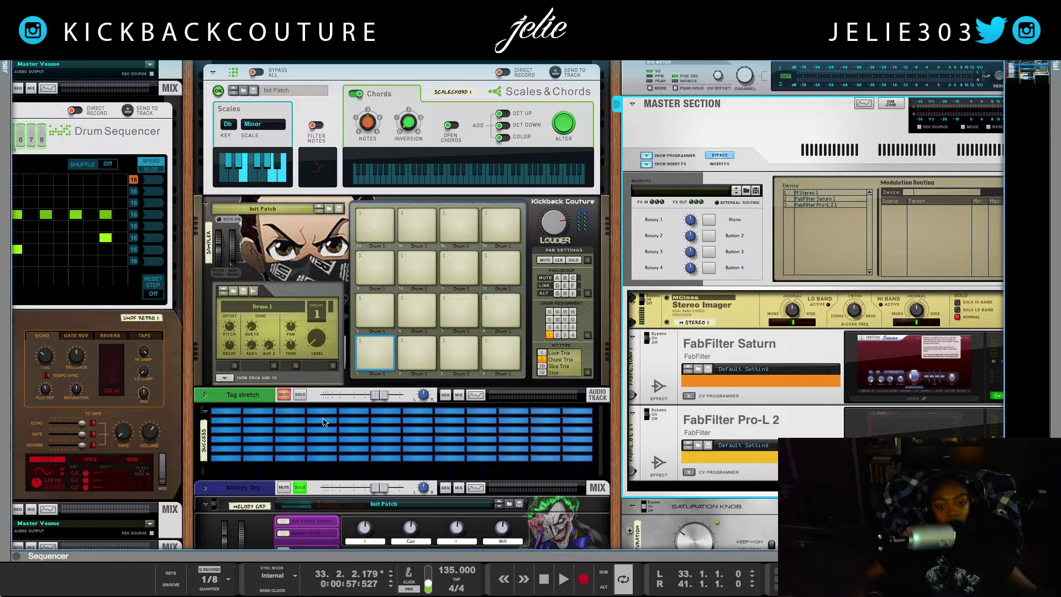
scroll(265, 387, "down", 15)
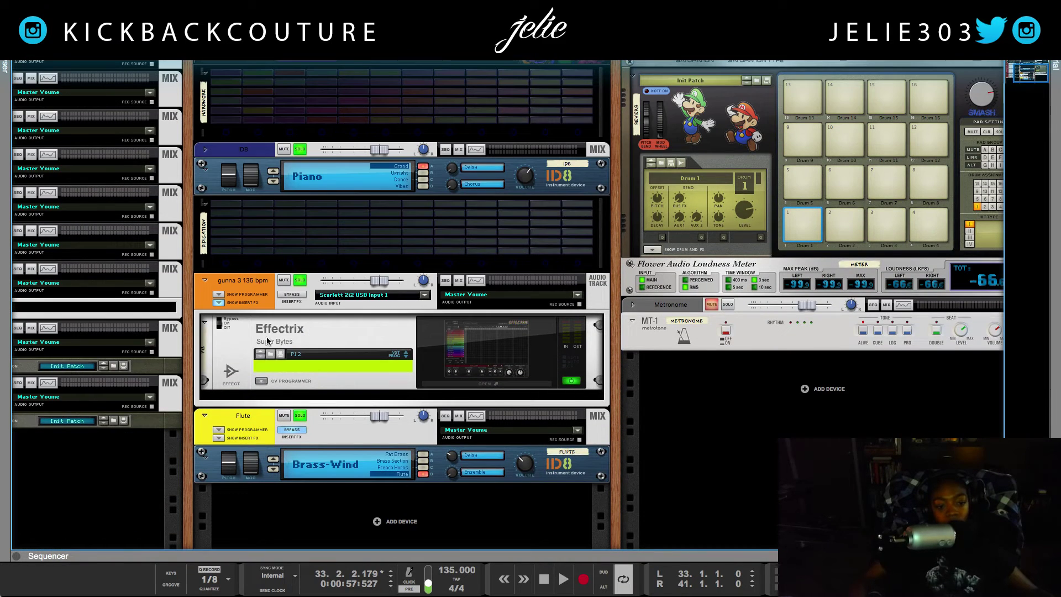
left_click(504, 383)
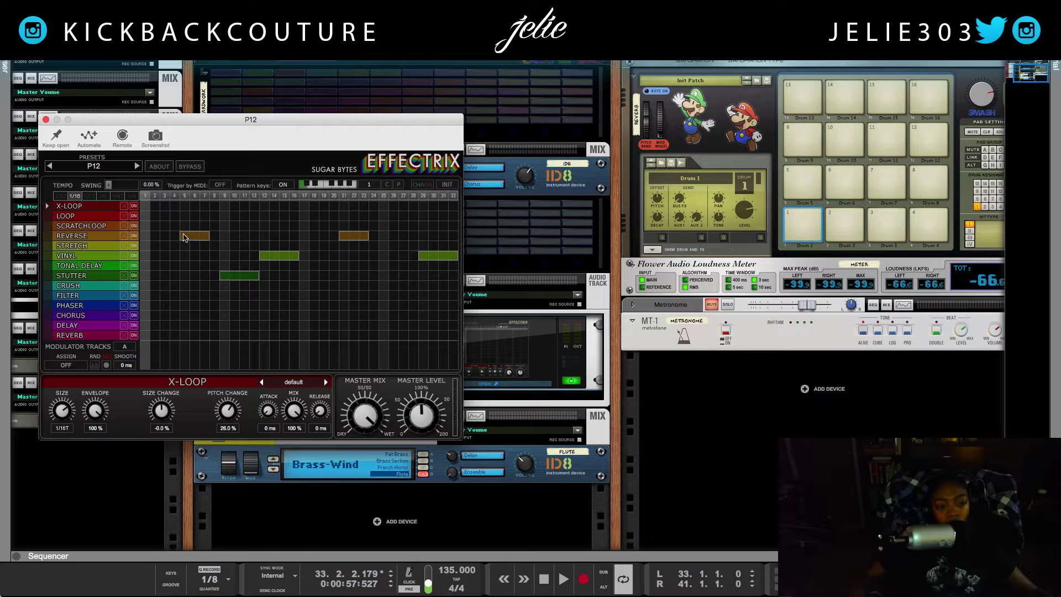
left_click(47, 120)
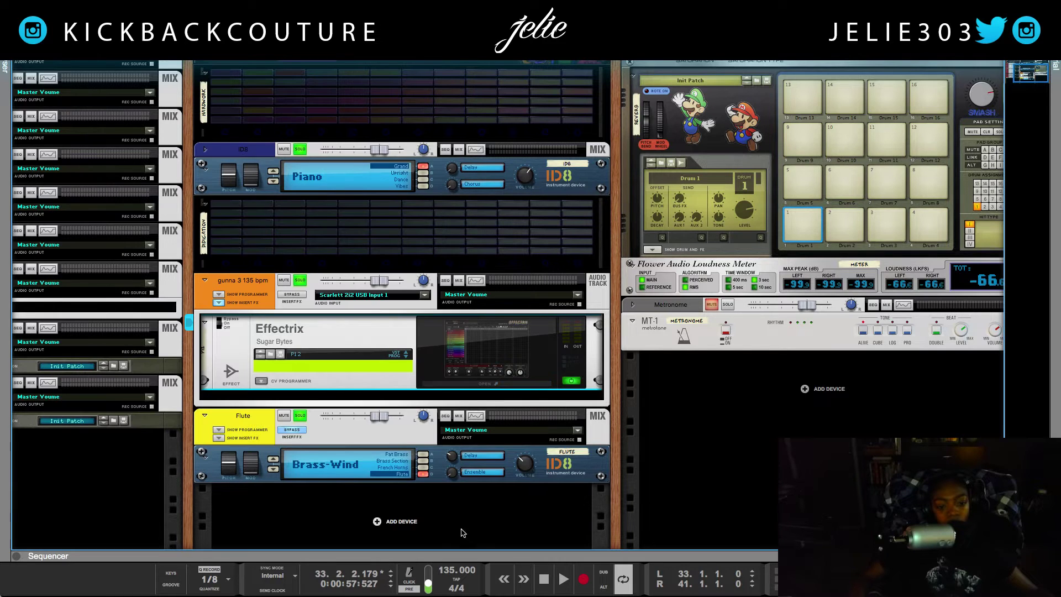
Expand and collapse the Flute track's insert effects.
left_click(222, 439)
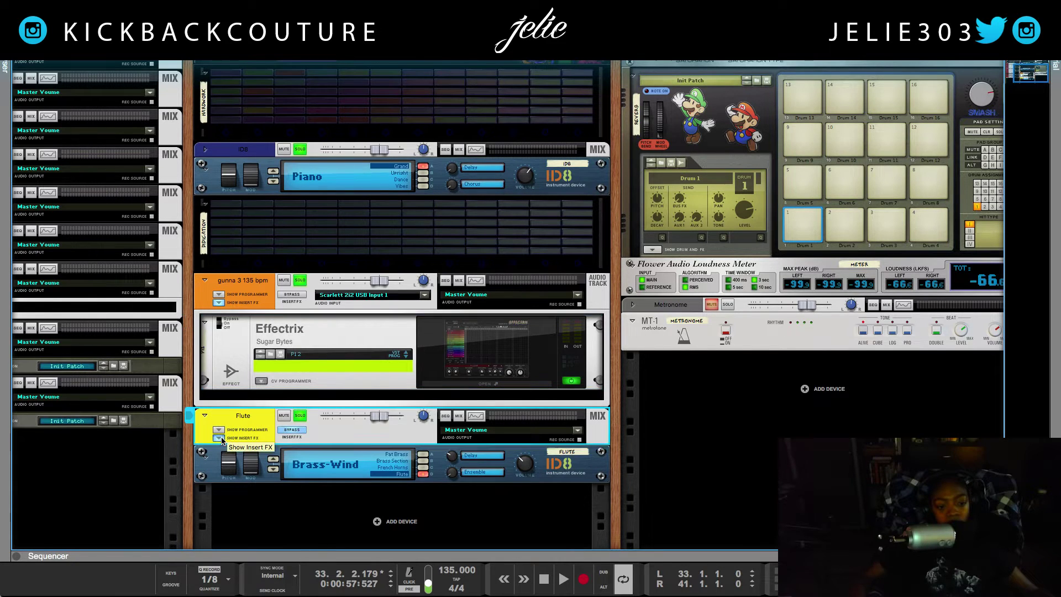
left_click(222, 439)
left_click(219, 430)
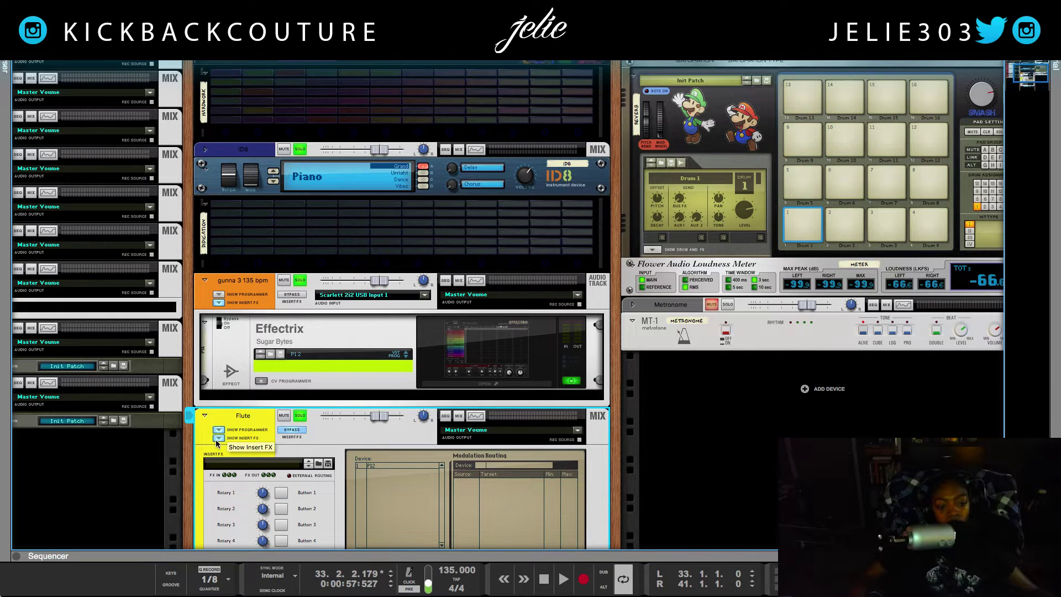
left_click(220, 437)
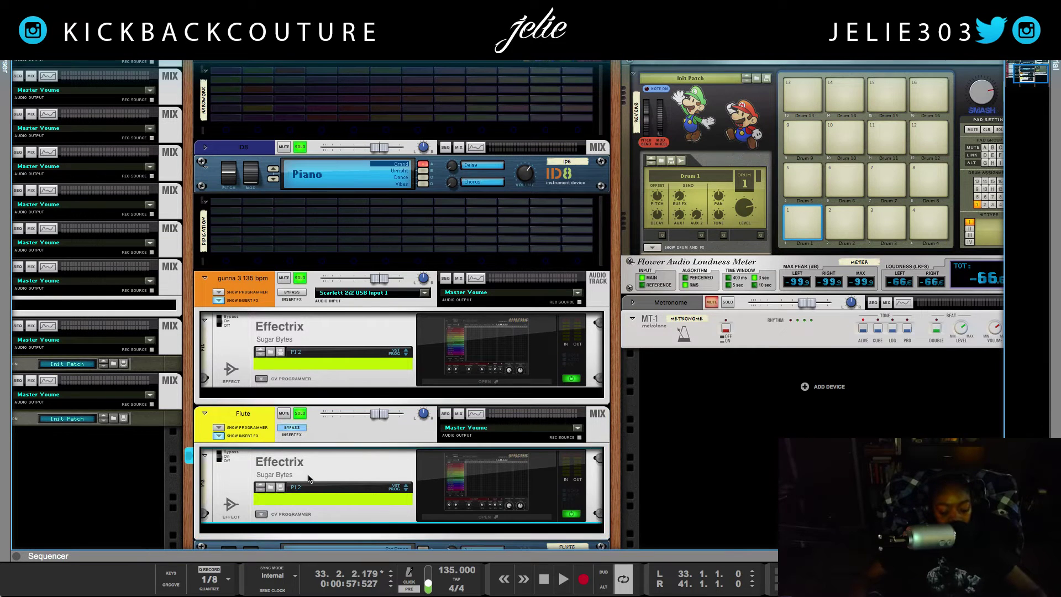
left_click(220, 436)
scroll(261, 422, "up", 1)
scroll(261, 421, "up", 3)
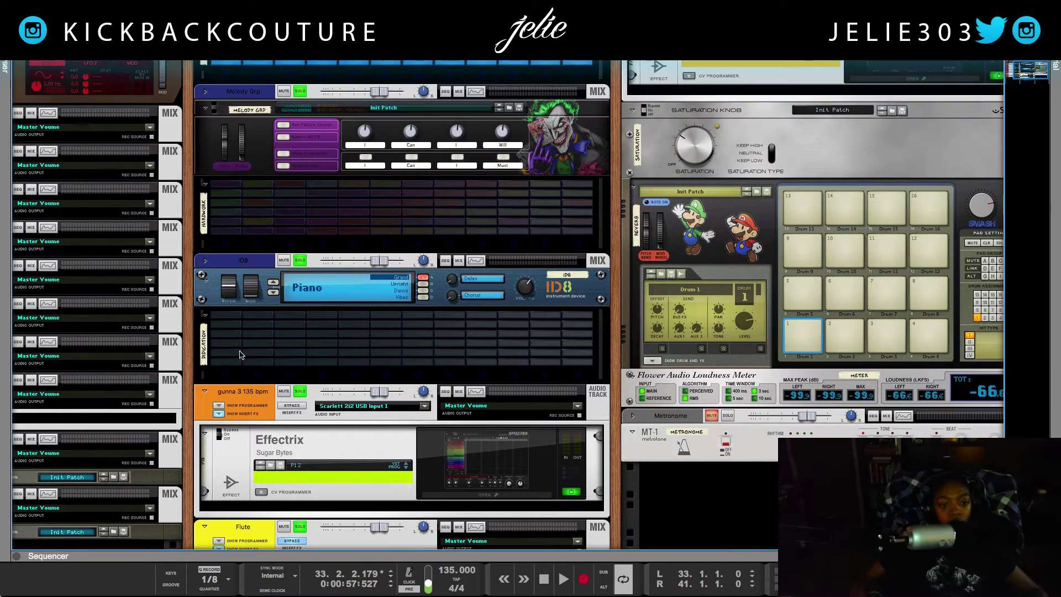
Inspect the ID8 track's Effectrix insert effect, then collapse its insert effects.
left_click(205, 260)
left_click(216, 284)
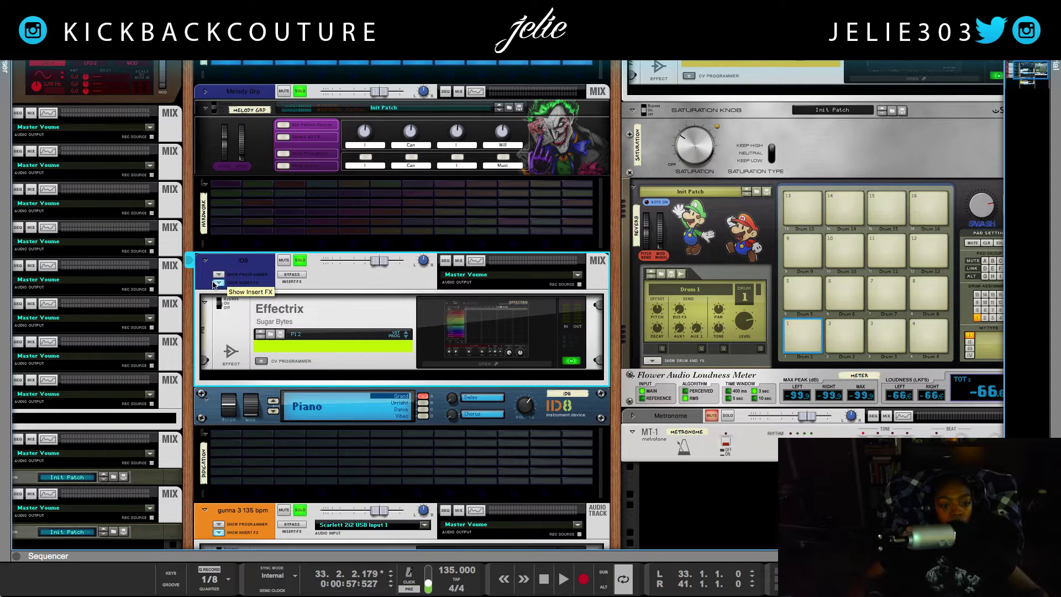
left_click(489, 365)
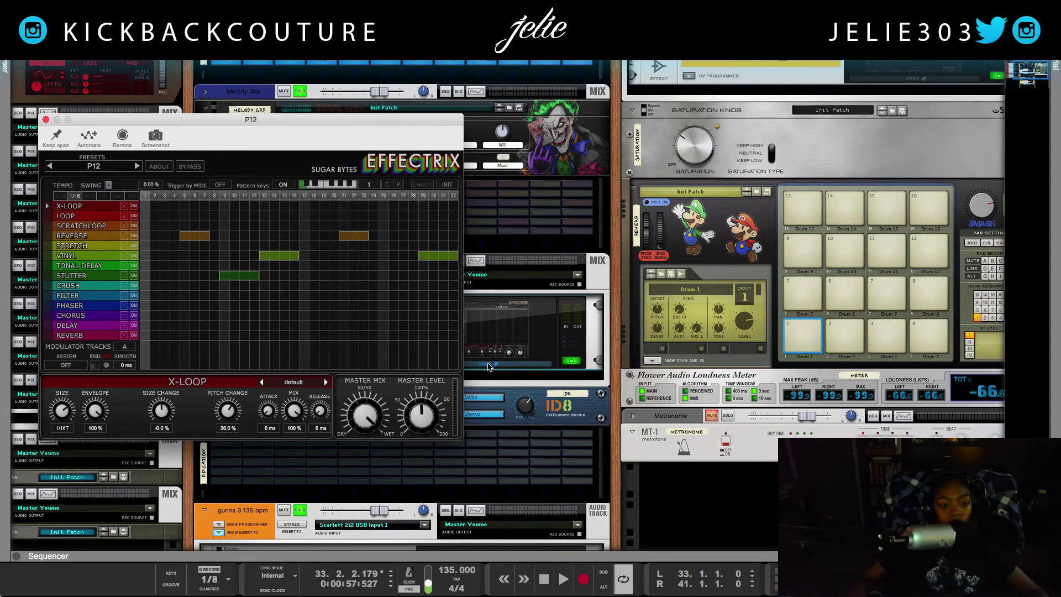
left_click(46, 120)
scroll(367, 530, "down", 3)
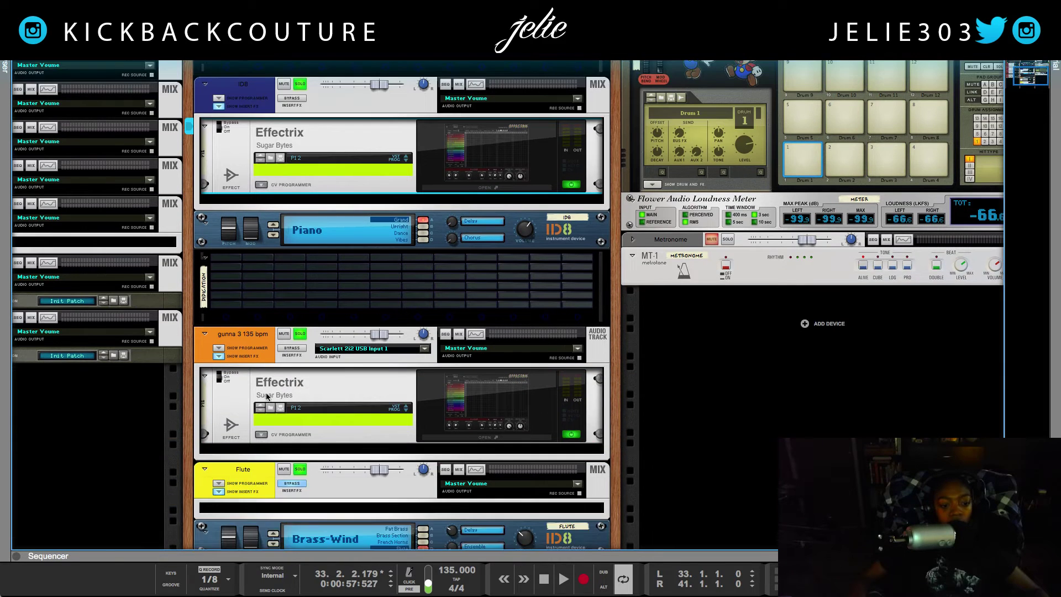
scroll(223, 262, "up", 2)
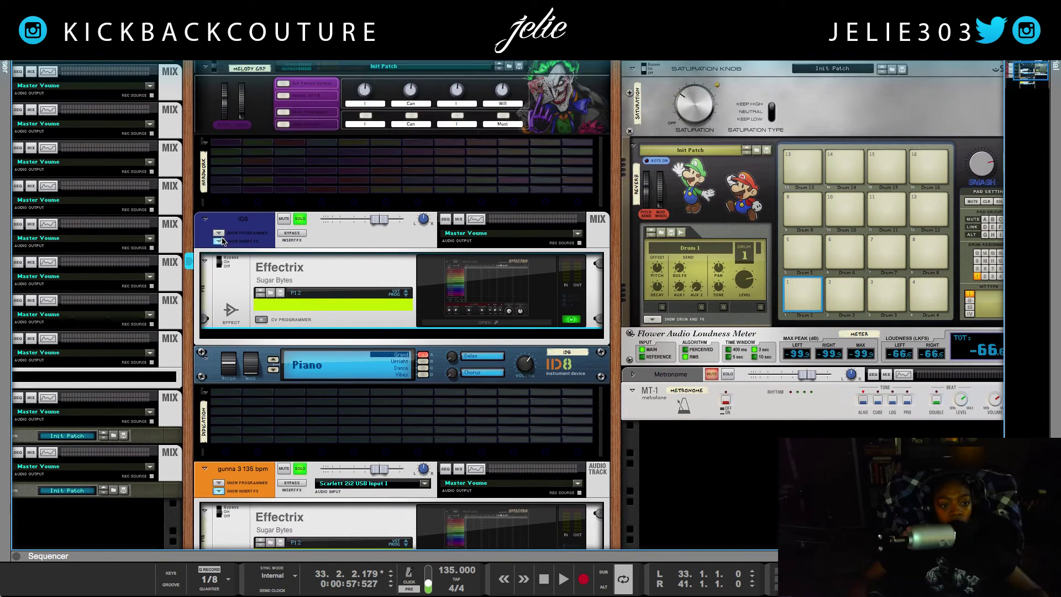
left_click(219, 241)
scroll(314, 368, "up", 7)
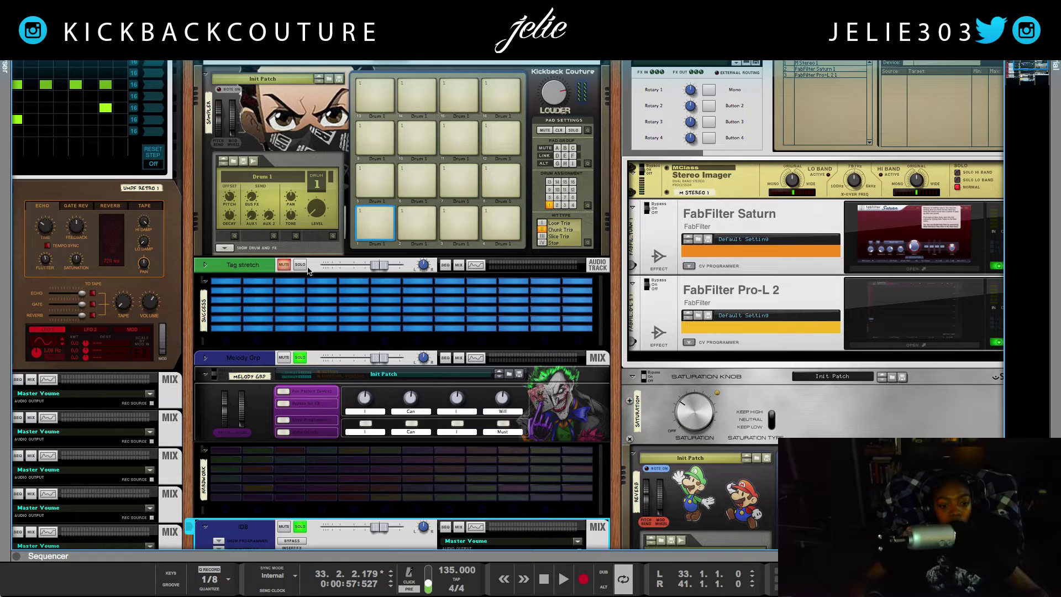
scroll(294, 375, "down", 5)
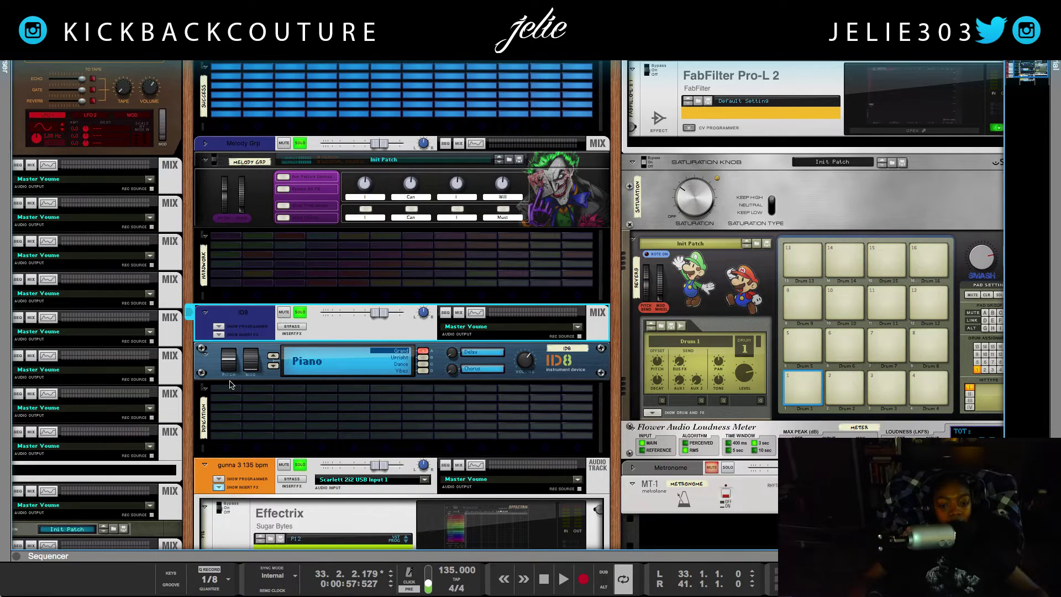
scroll(331, 376, "up", 1)
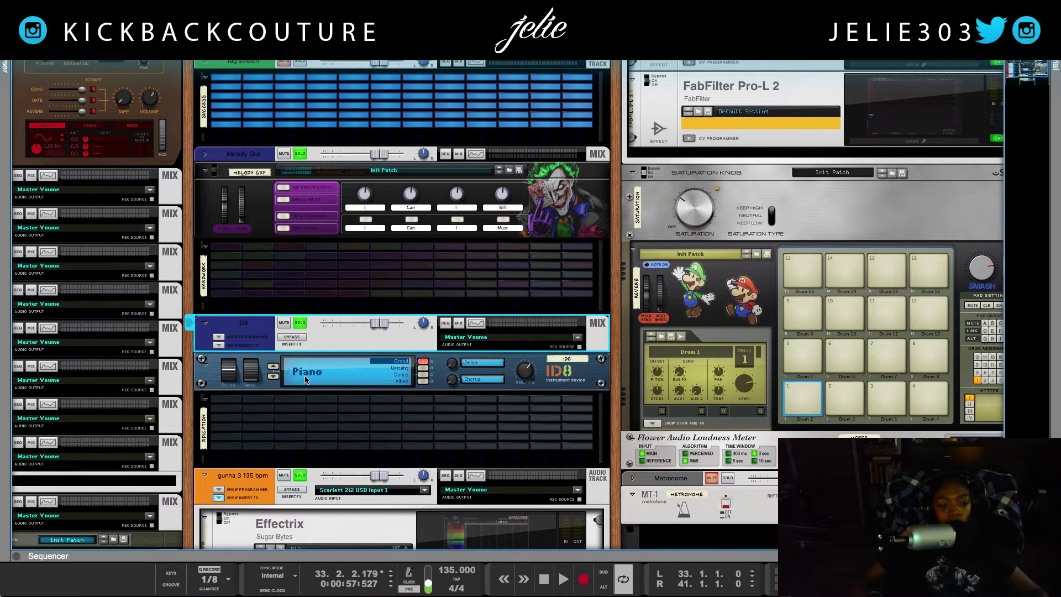
scroll(306, 379, "down", 4)
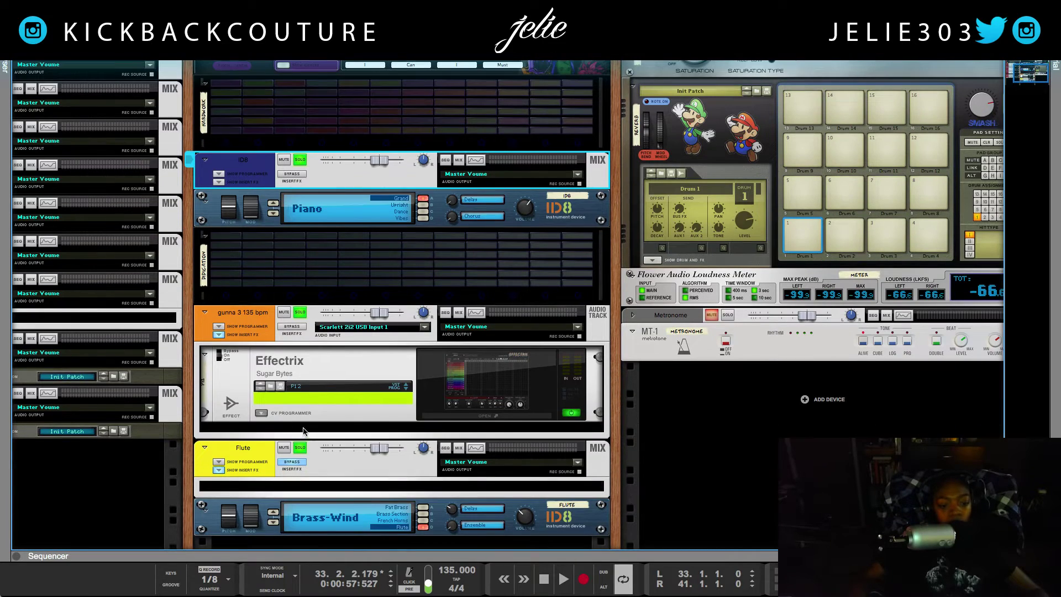
Insert an RV7000 MkII Reverb on the gunna track and audition it.
right_click(302, 431)
mouse_move(357, 365)
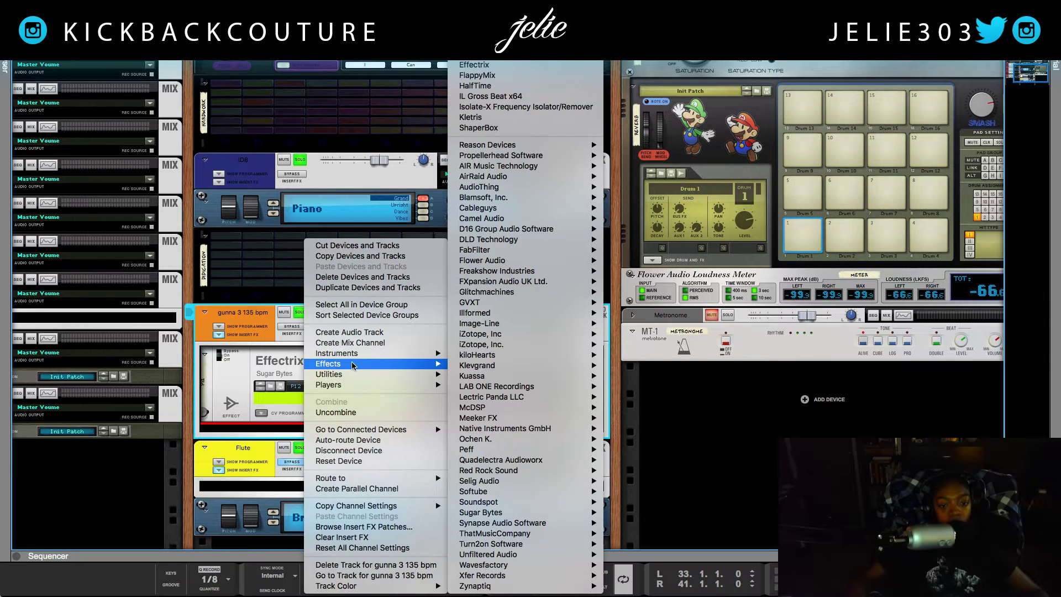
left_click(487, 279)
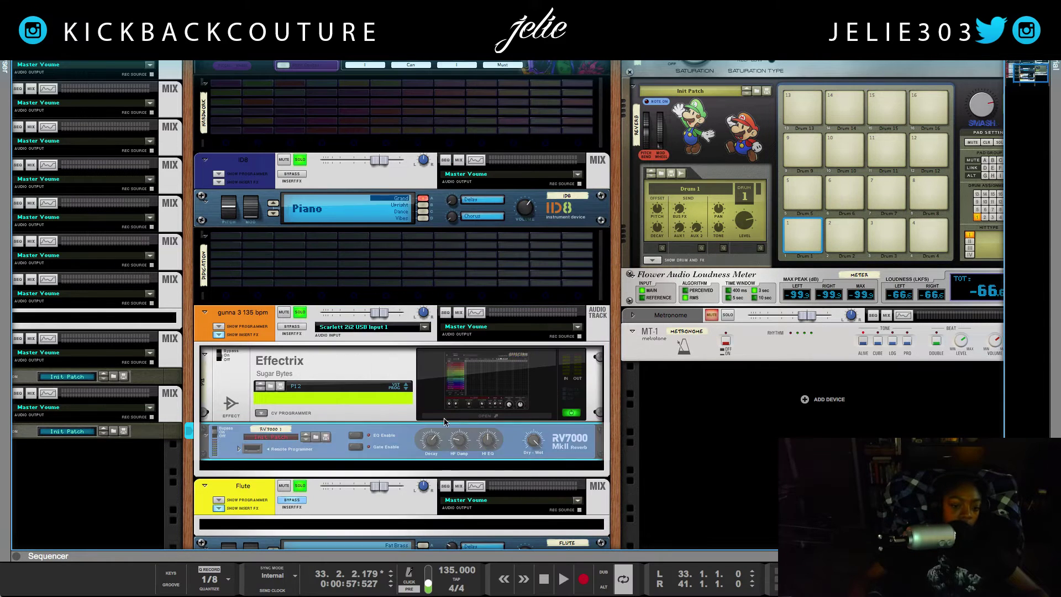
key("space")
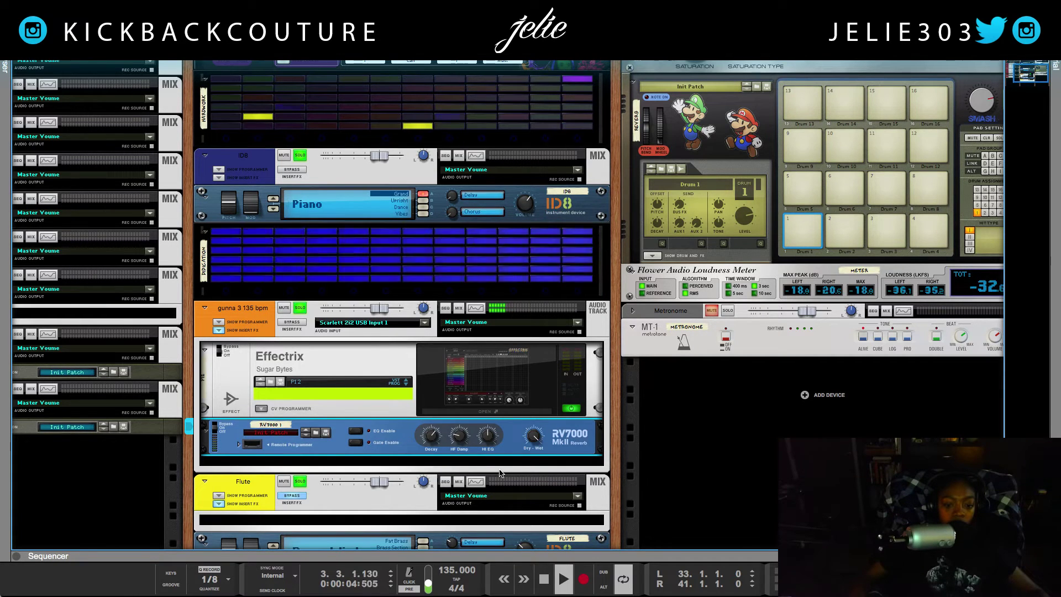
key("space")
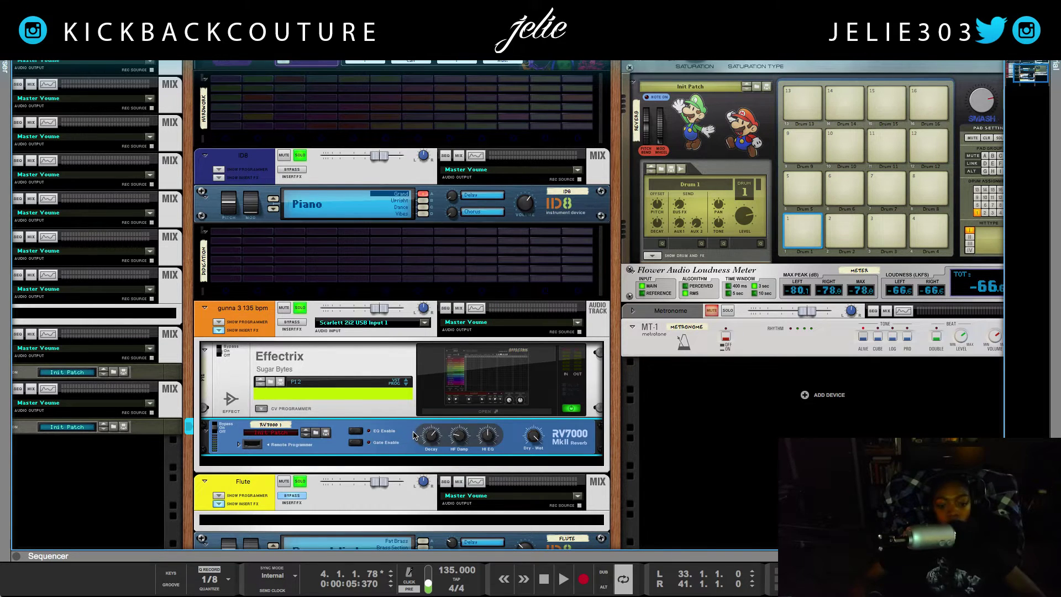
Select the rack area below FabFilter Pro-L 2, then return to the mixer.
scroll(307, 514, "up", 5)
scroll(307, 514, "up", 10)
left_click(659, 417)
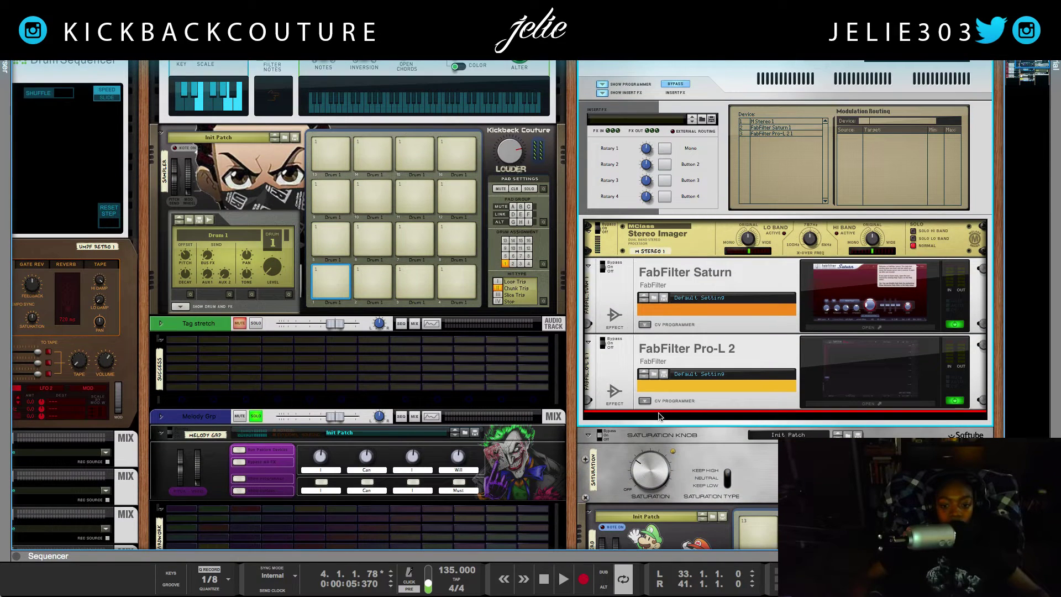
scroll(648, 277, "up", 3)
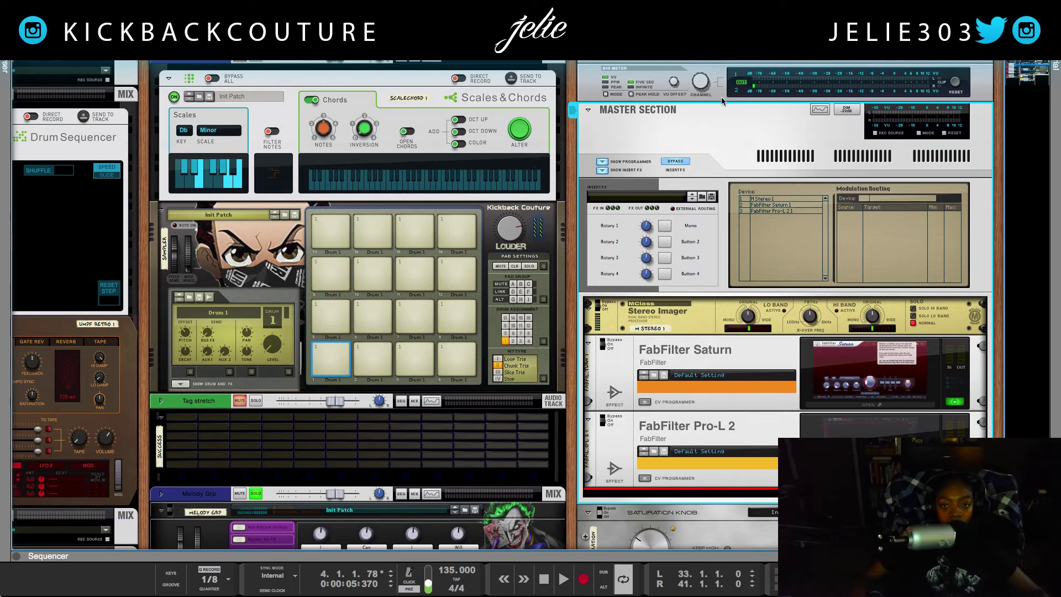
key("F5")
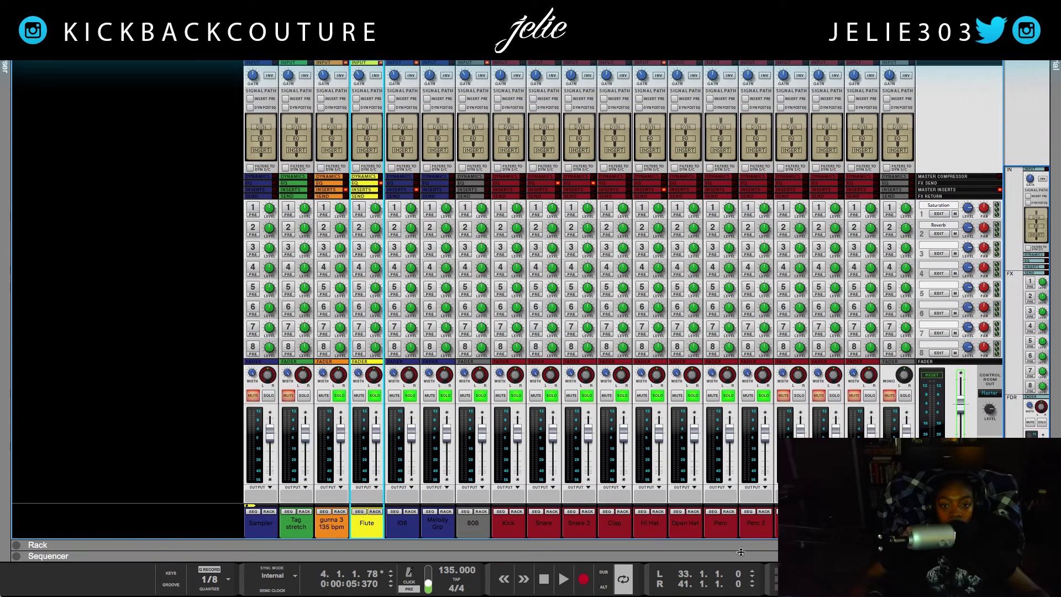
Create an RV7000 MkII Reverb as send effect 3 from the master section.
left_click(941, 247)
right_click(943, 248)
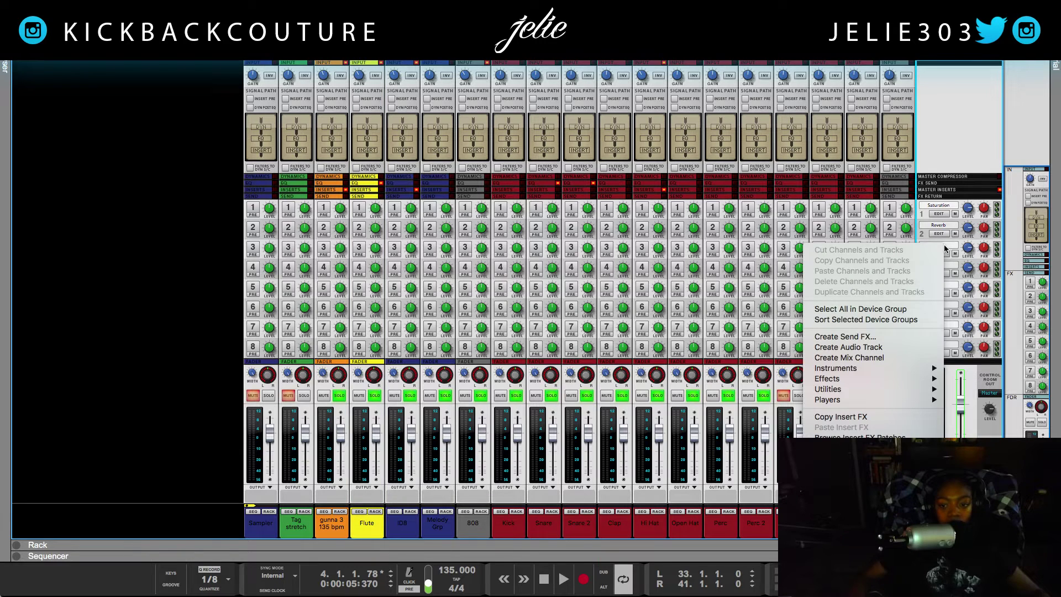
left_click(862, 378)
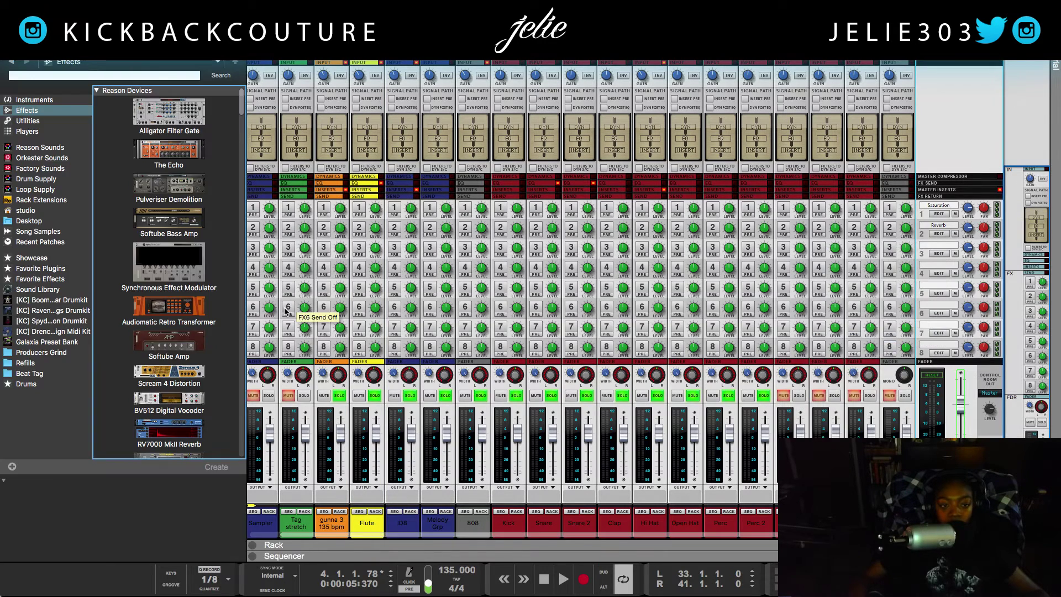
left_click(193, 435)
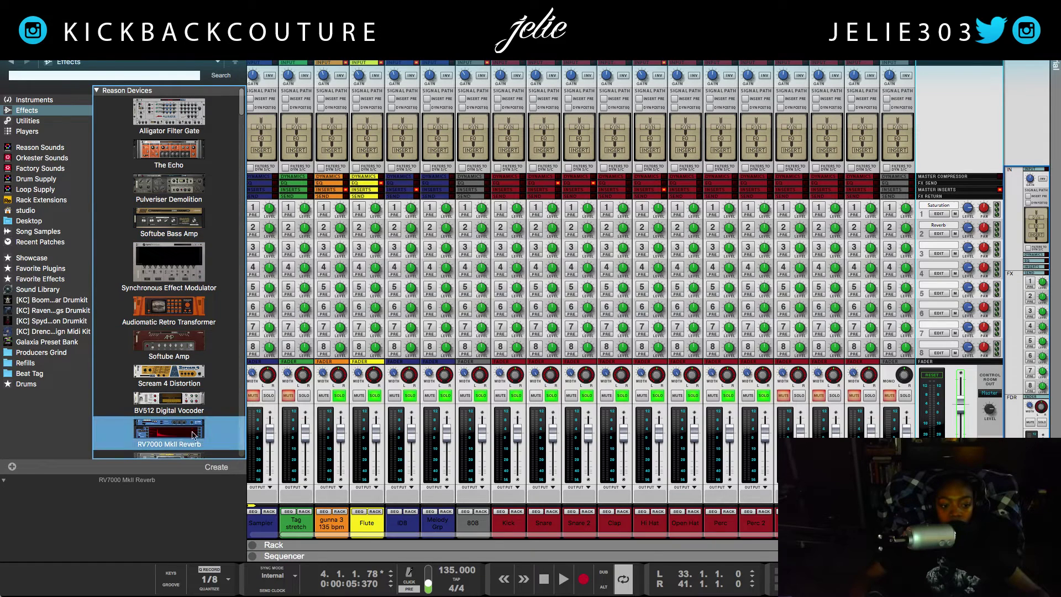
left_click(216, 467)
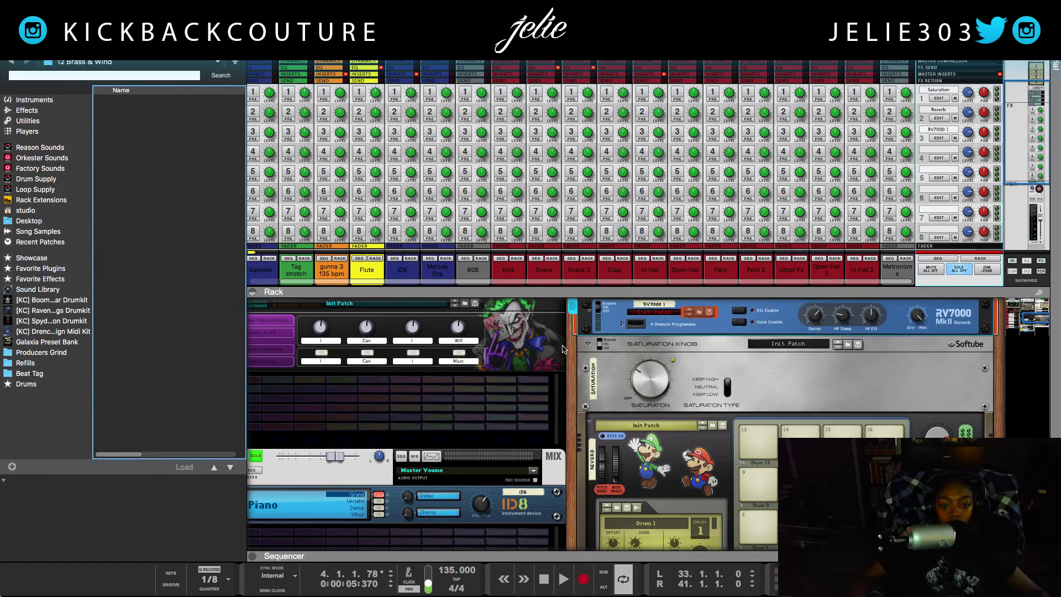
scroll(517, 445, "up", 3)
scroll(651, 480, "up", 3)
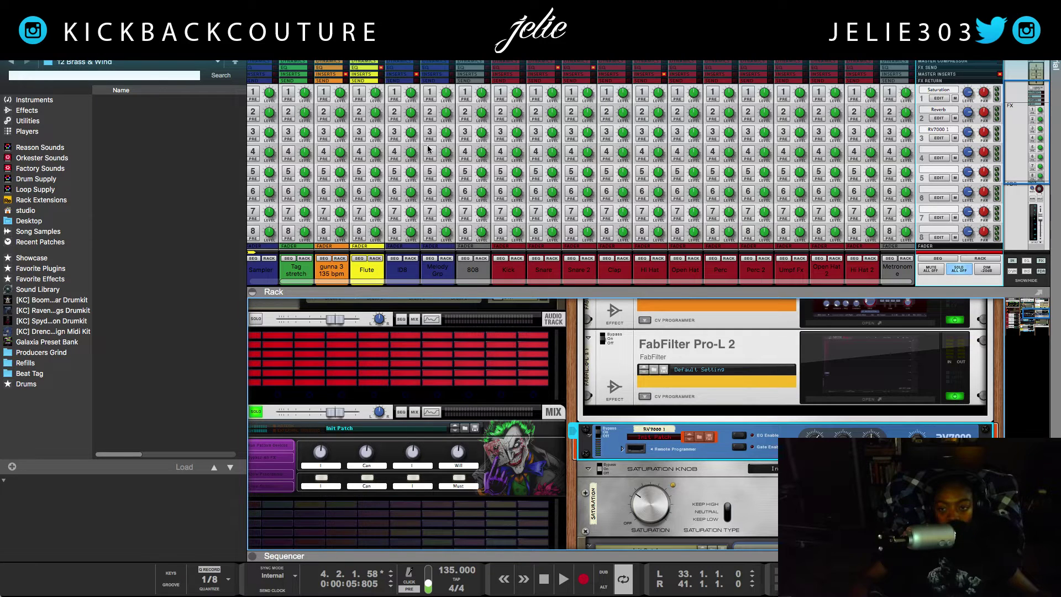
Enable gunna 3's FX3 reverb send at a lower level, comparing it on and off.
left_click(357, 135)
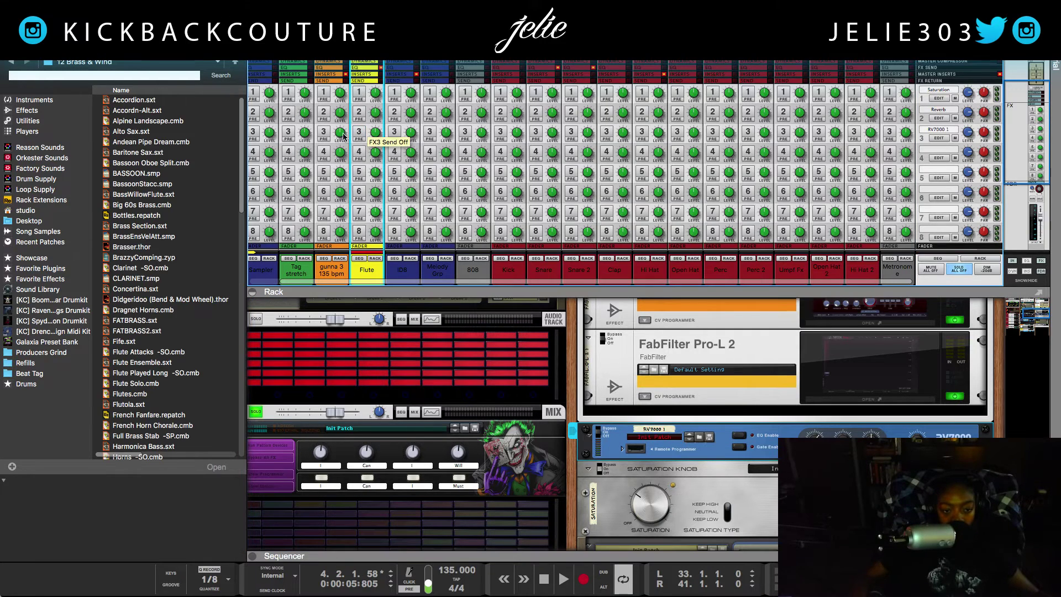
left_click(324, 133)
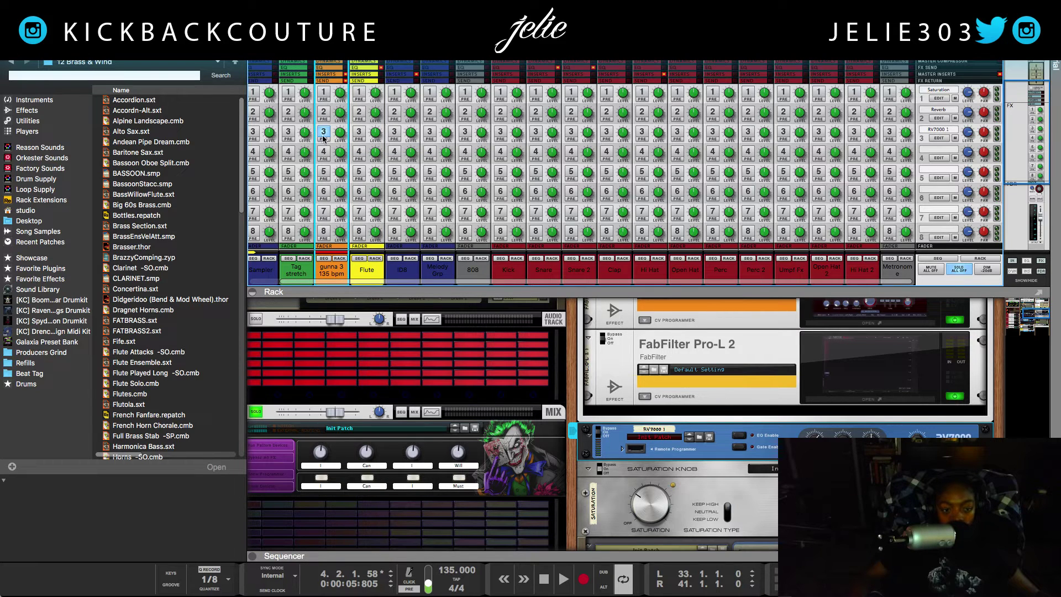
key("space")
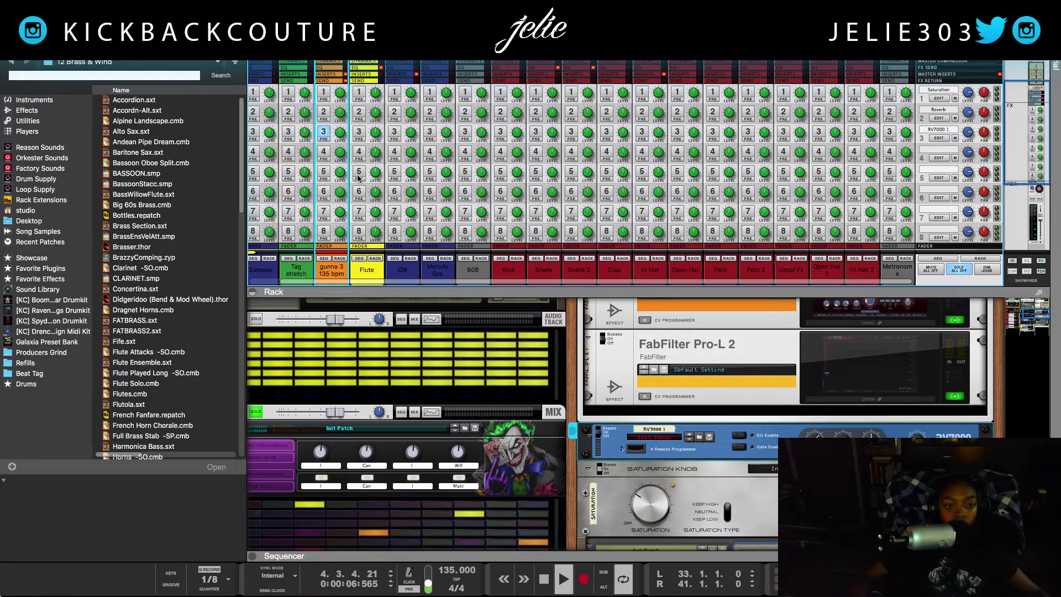
key("space")
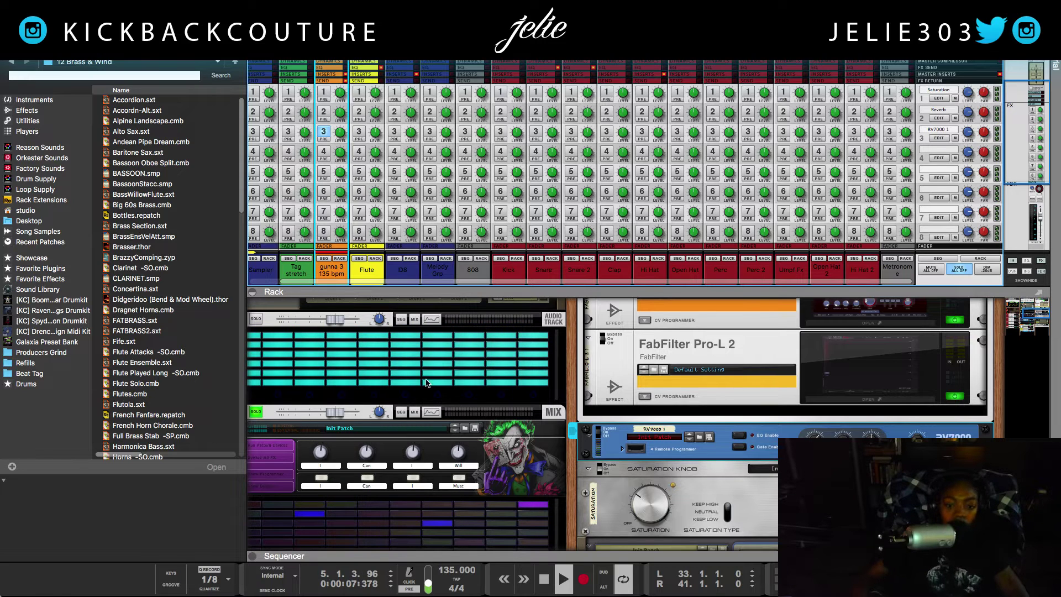
key("space")
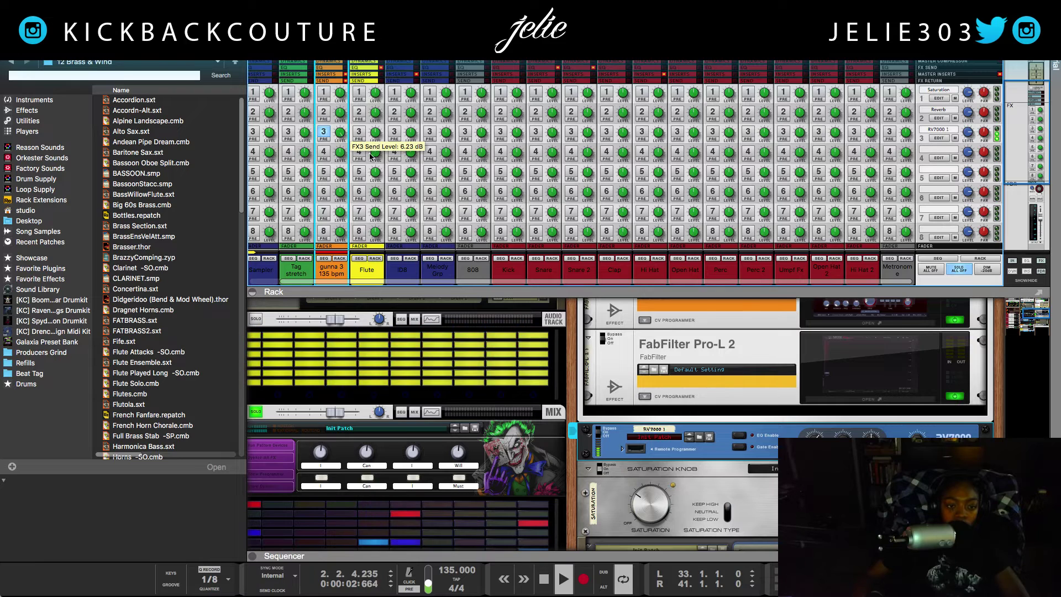
left_click_drag(340, 137, 344, 156)
key("space")
key("space")
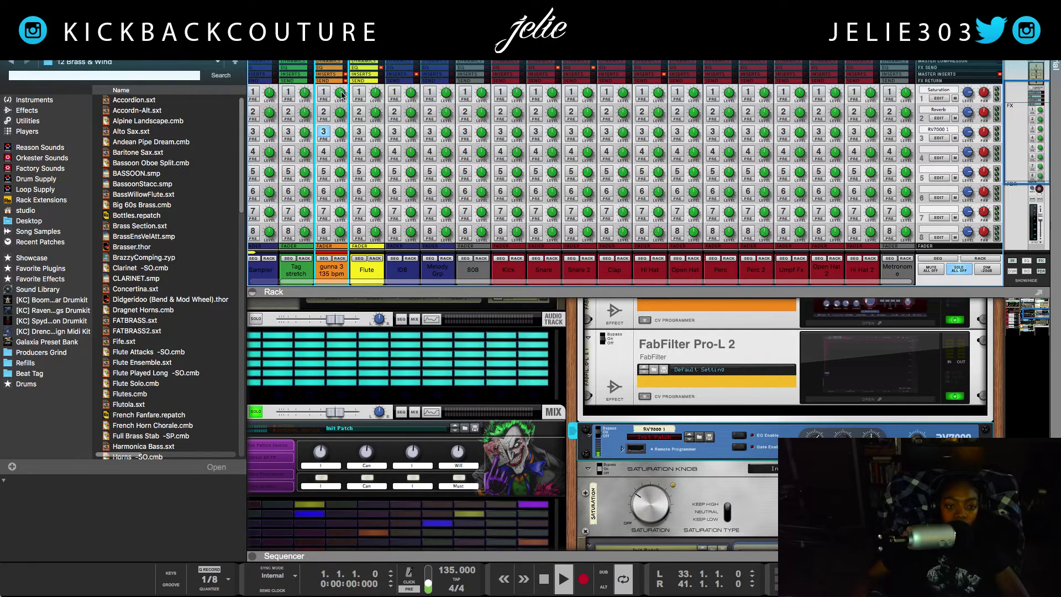
left_click(330, 131)
key("space")
key("space")
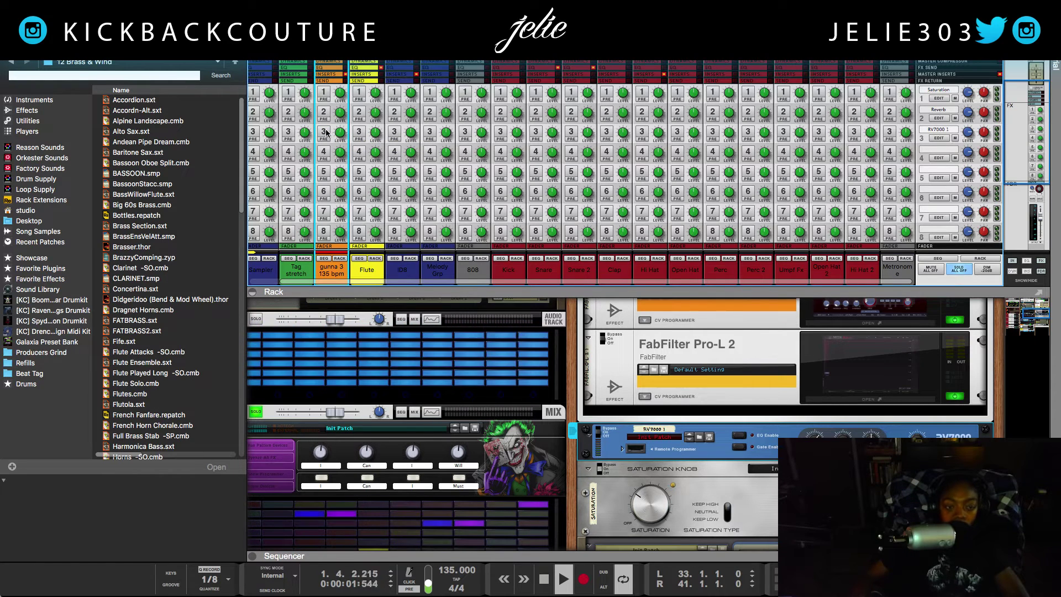
left_click(325, 132)
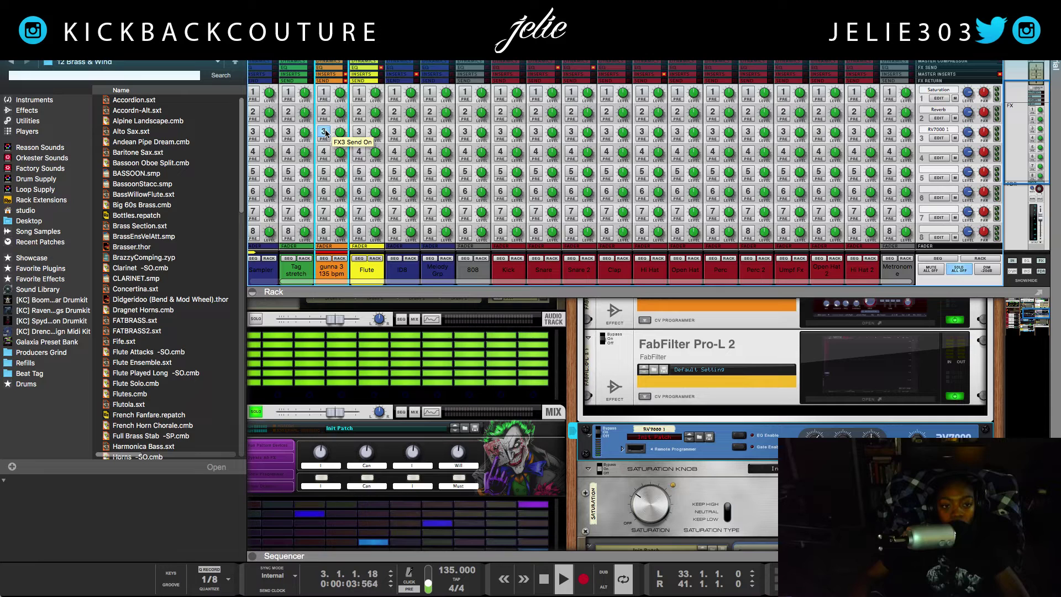
Expand the mixer to fill the screen and open the Flute channel's spectrum EQ.
left_click_drag(421, 295, 418, 265)
key("F5")
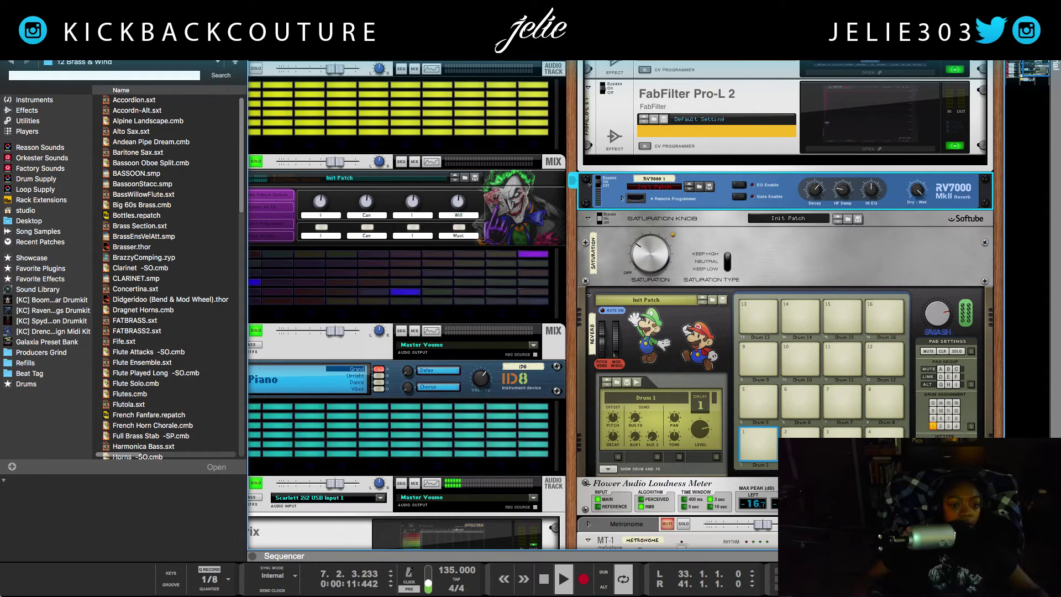
key("F3")
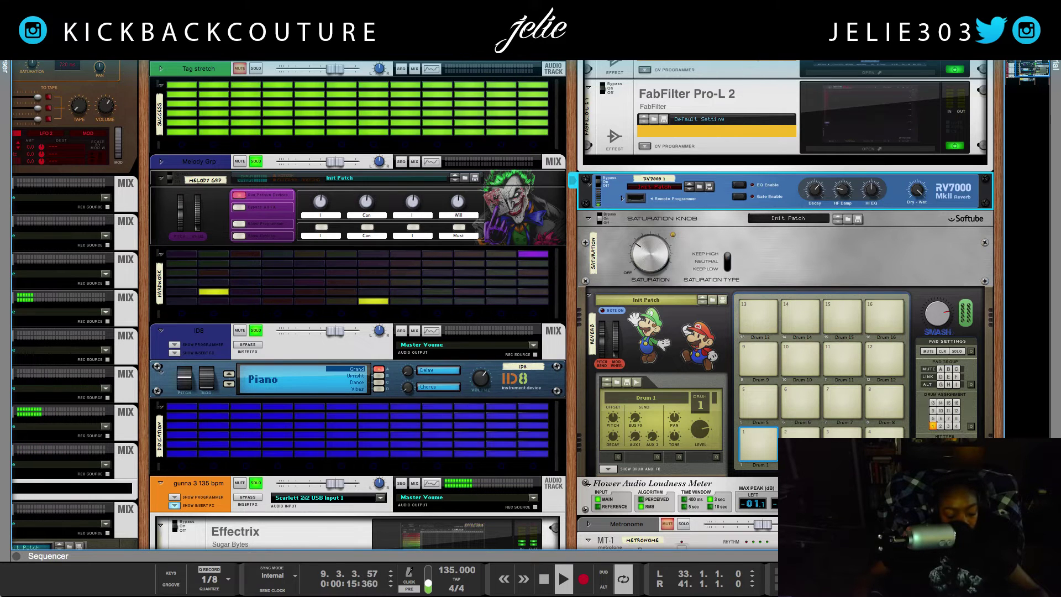
key("F5")
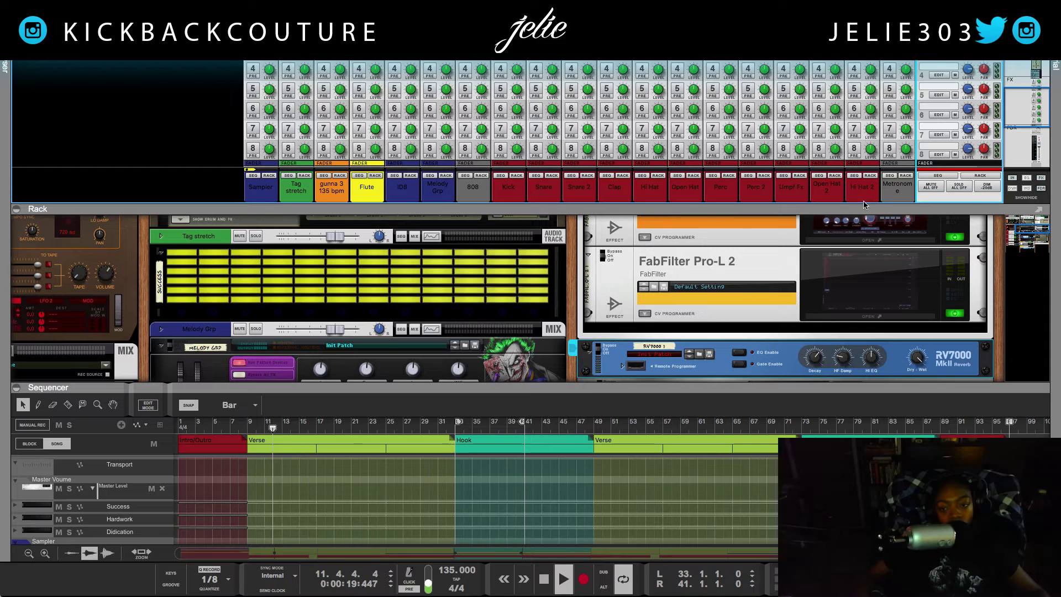
left_click_drag(867, 211, 595, 551)
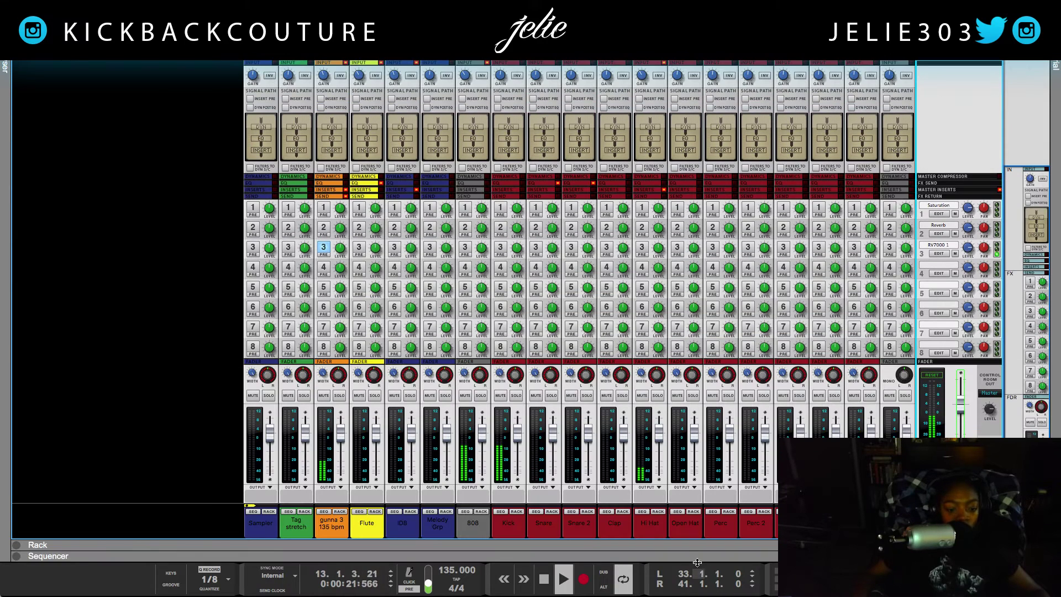
mouse_move(595, 551)
left_mouse_down()
mouse_move(614, 517)
mouse_move(591, 564)
left_mouse_up()
left_click(368, 523)
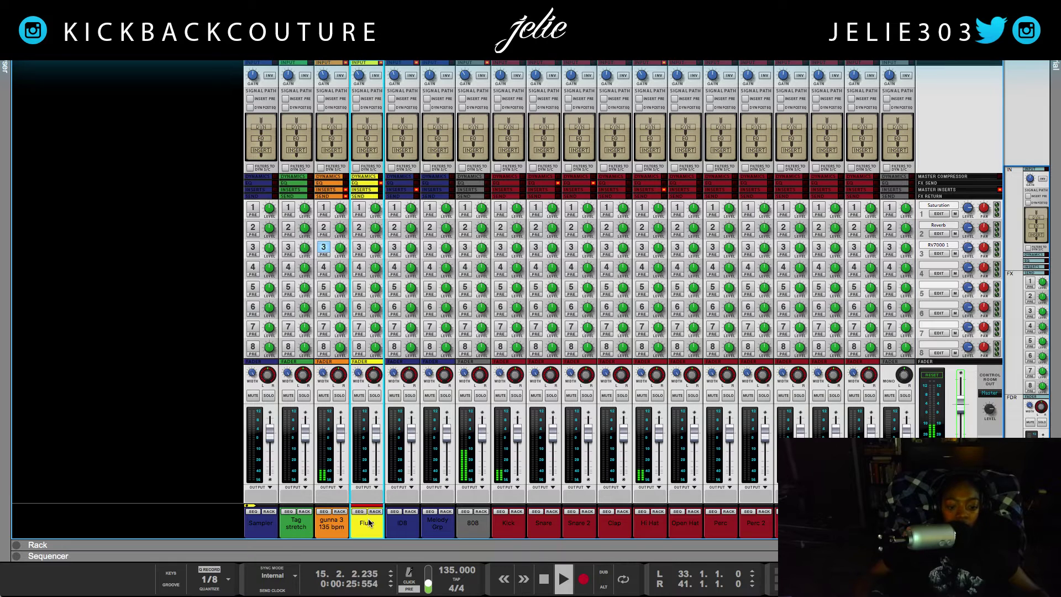
double_click(368, 523)
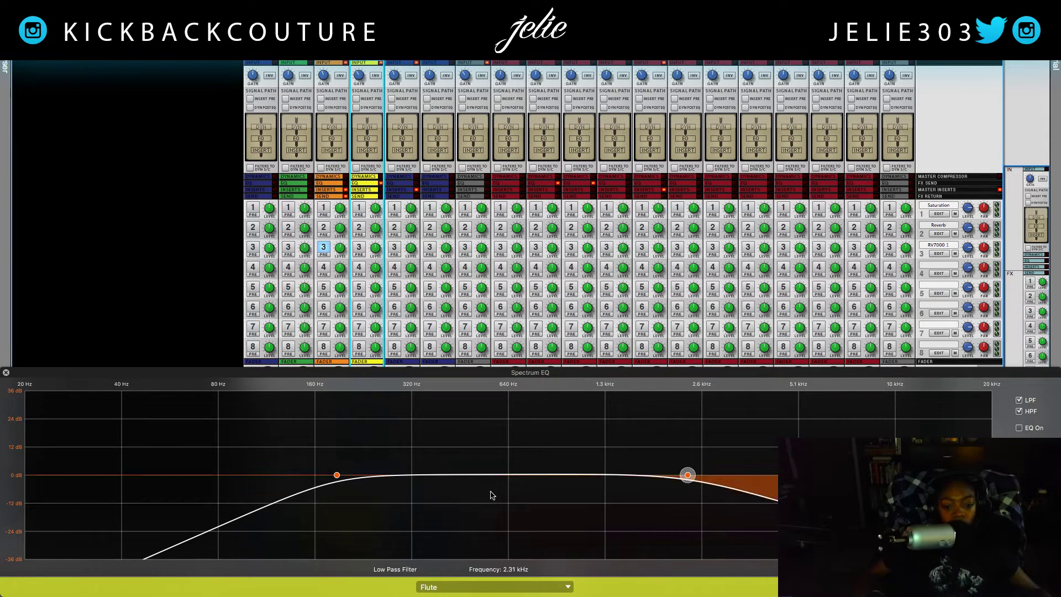
left_click(327, 529)
double_click(326, 526)
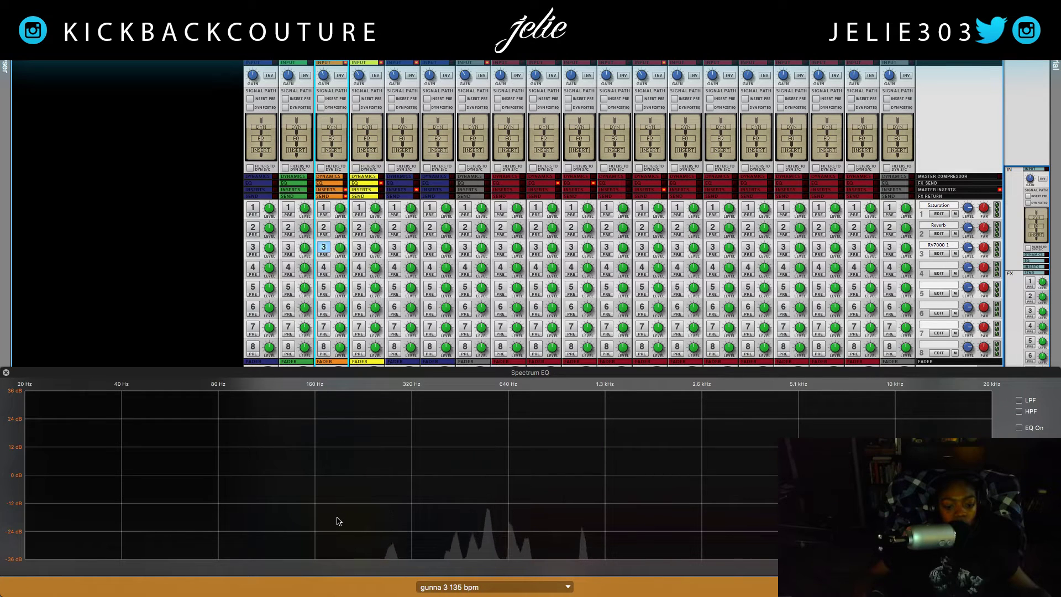
left_click(297, 525)
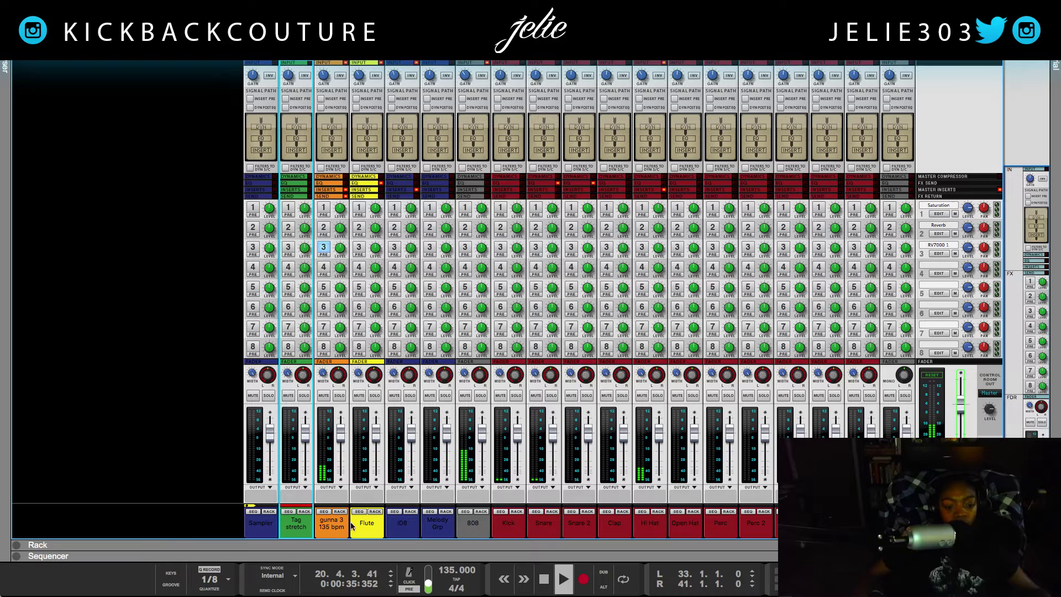
left_click(406, 526)
double_click(409, 528)
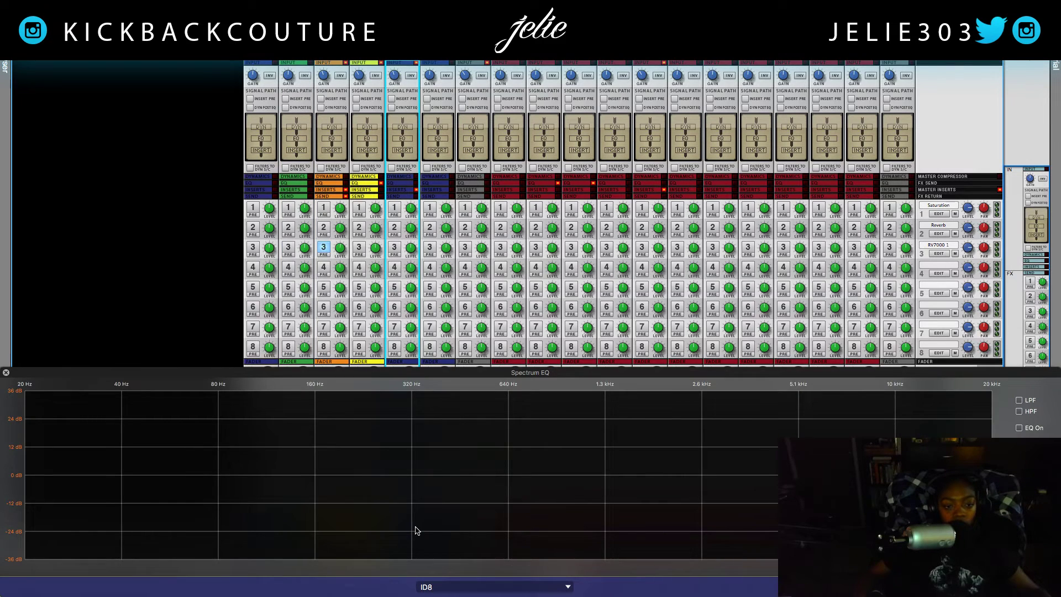
key("Escape")
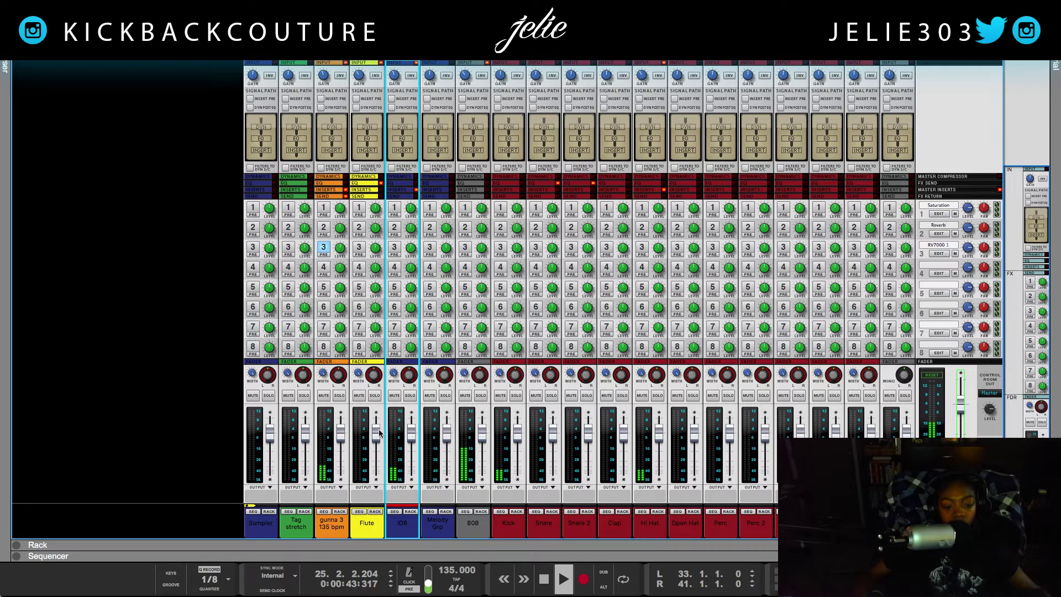
Solo the ID8 piano and narrow its stereo width to 0 during looped playback.
left_click(410, 395)
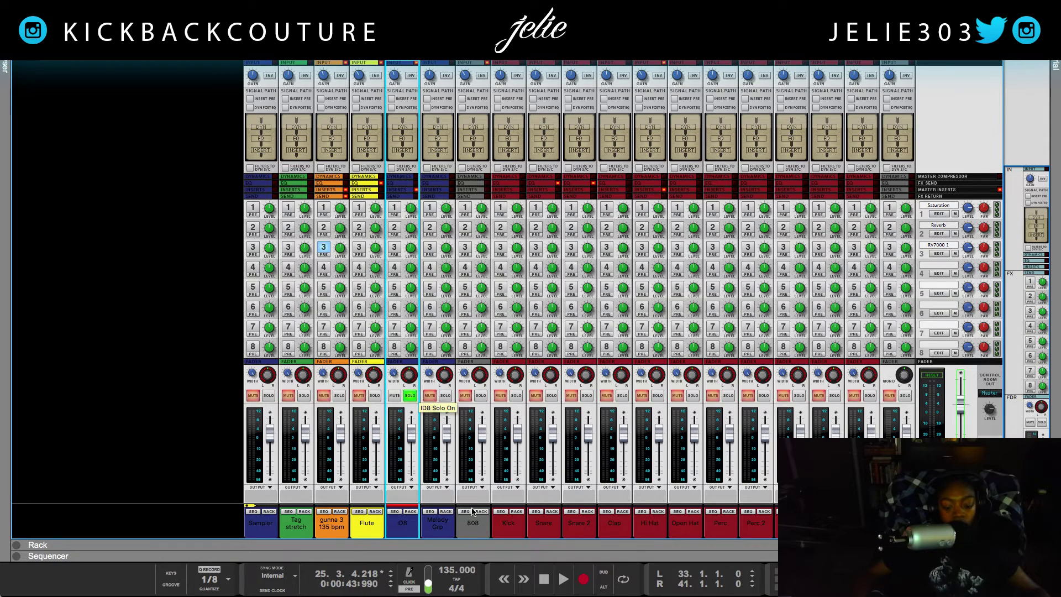
key("space")
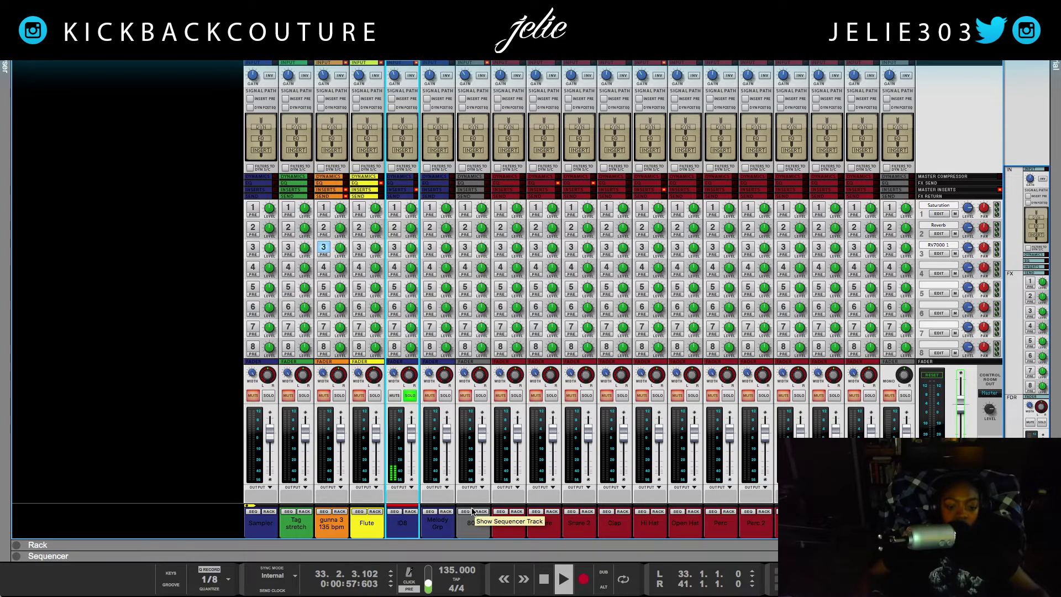
key("l")
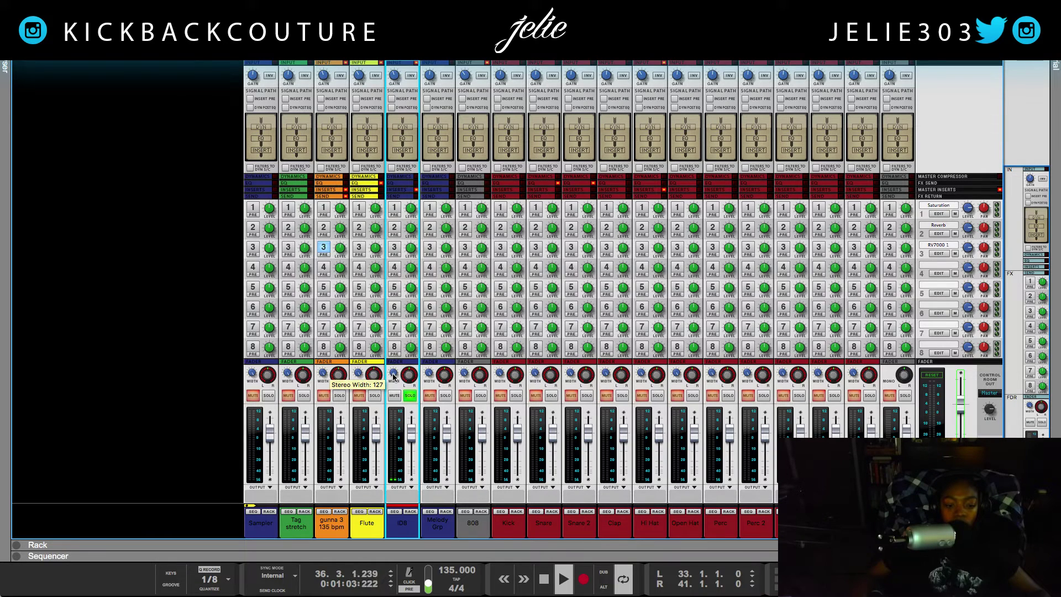
left_click_drag(393, 376, 413, 594)
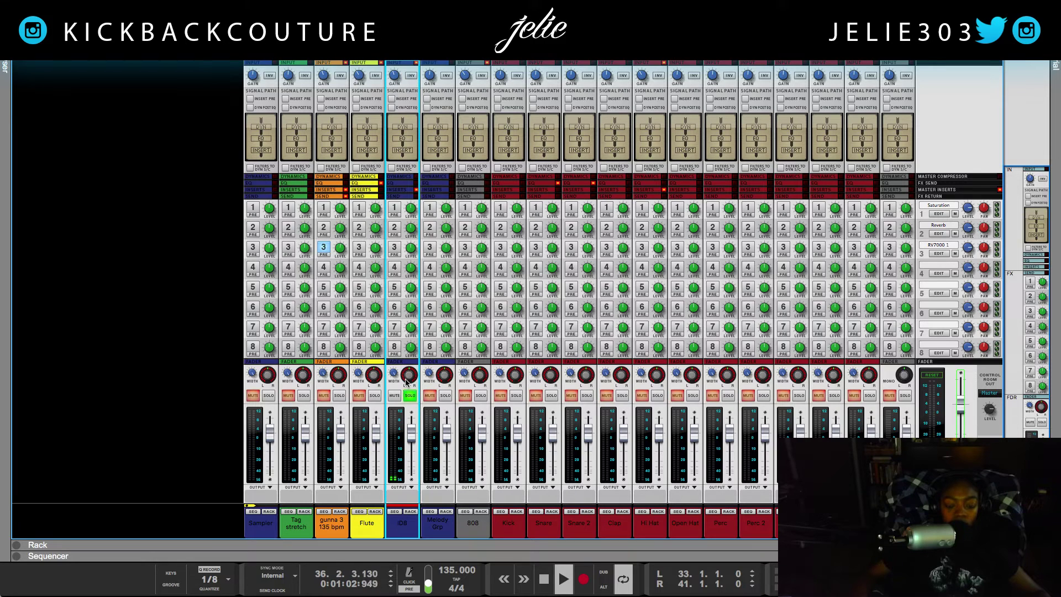
key("space")
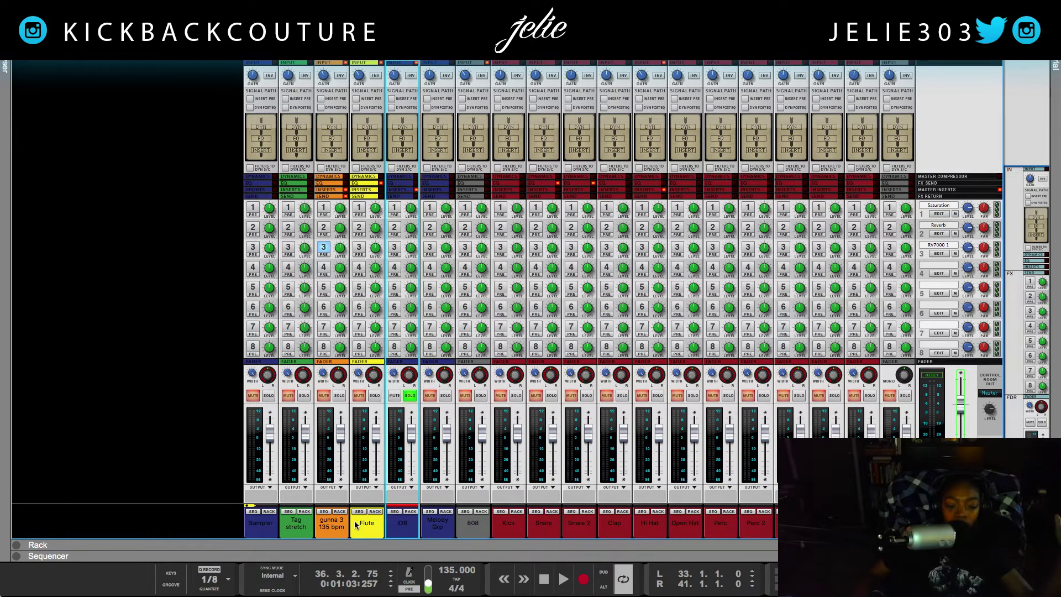
Leave the Melody Grp name unchanged, select Flute, and switch to the device rack.
double_click(431, 530)
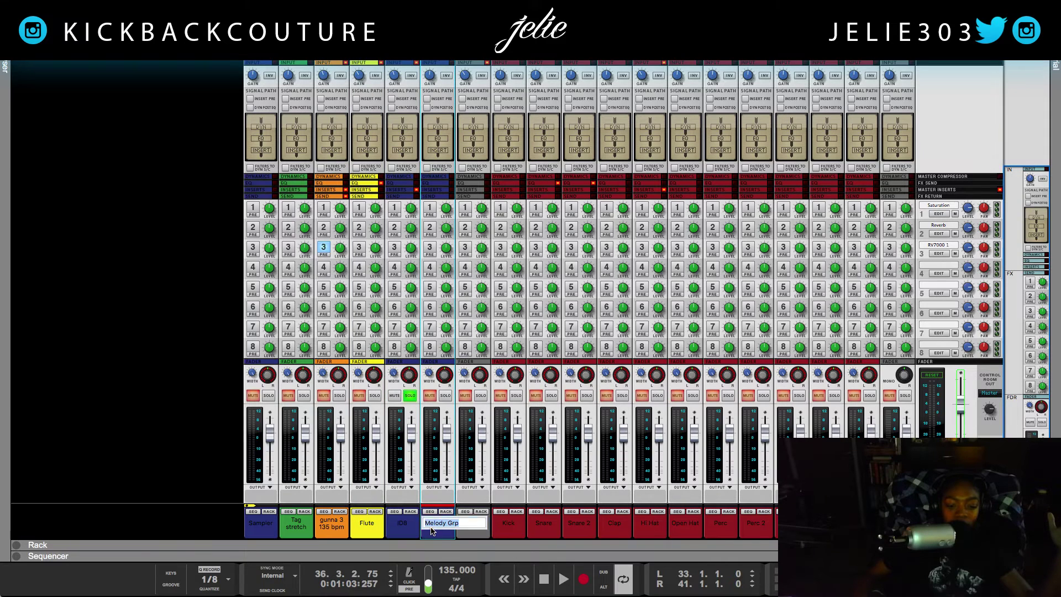
key("Return")
left_click(374, 523)
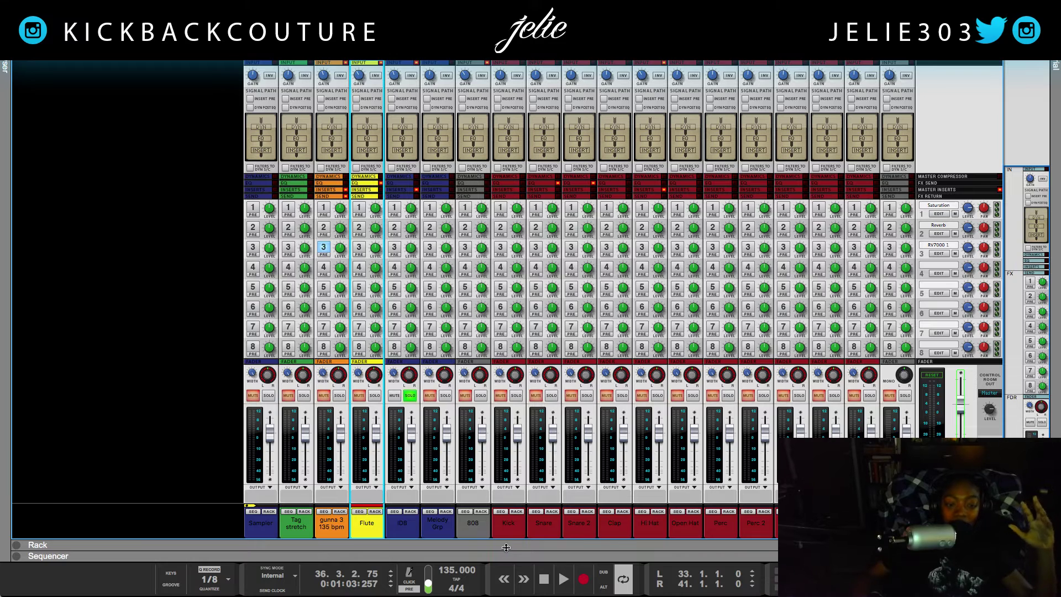
key("F6")
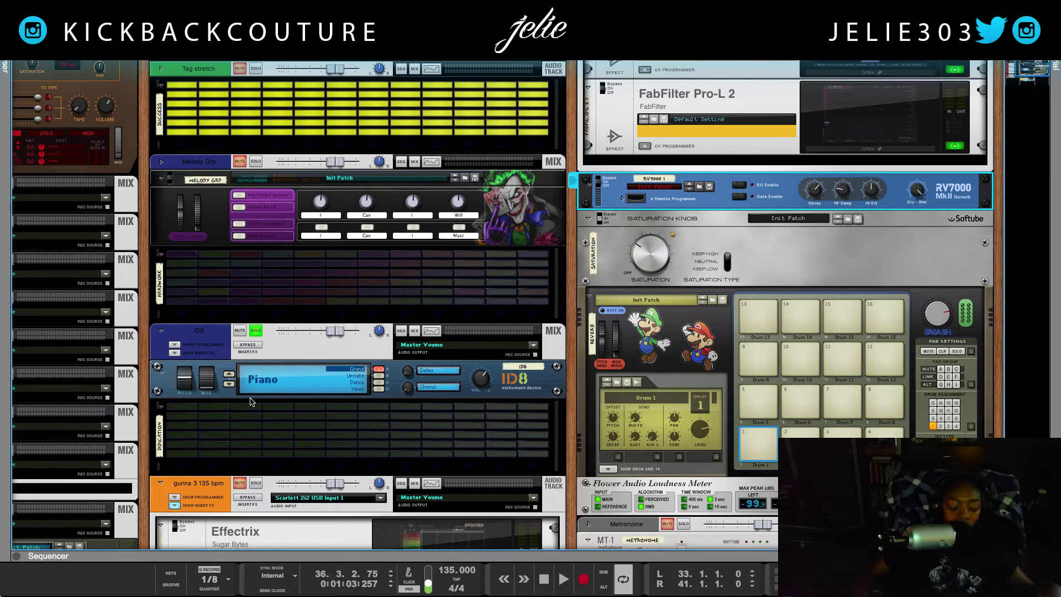
Bring the rack into view and expand the Hi Hat channel's insert effects.
scroll(251, 401, "left", 5)
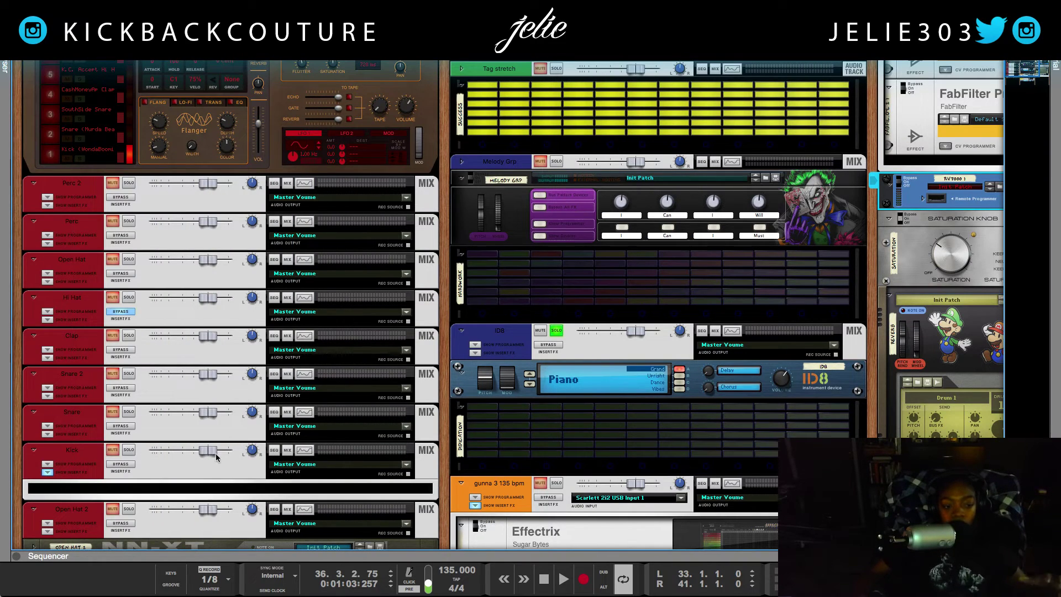
scroll(216, 456, "down", 5)
key("F7")
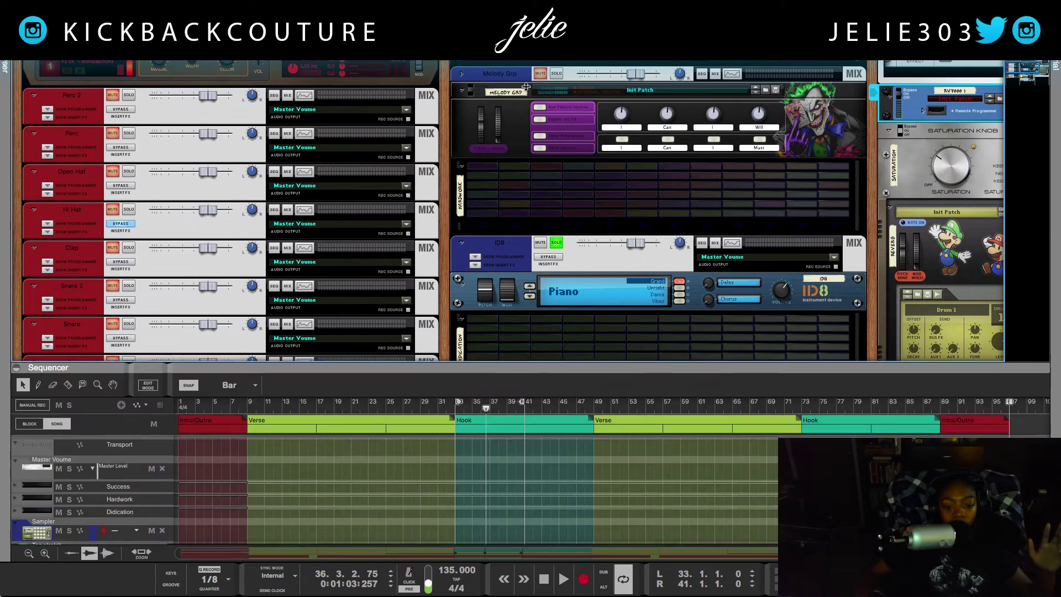
key("F6")
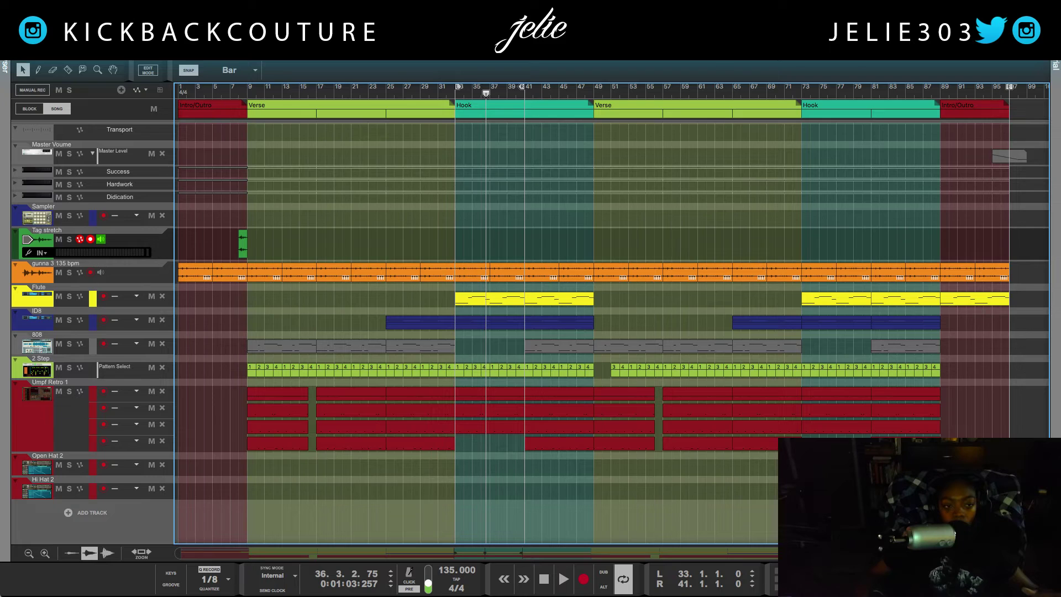
key("F6")
key("F7")
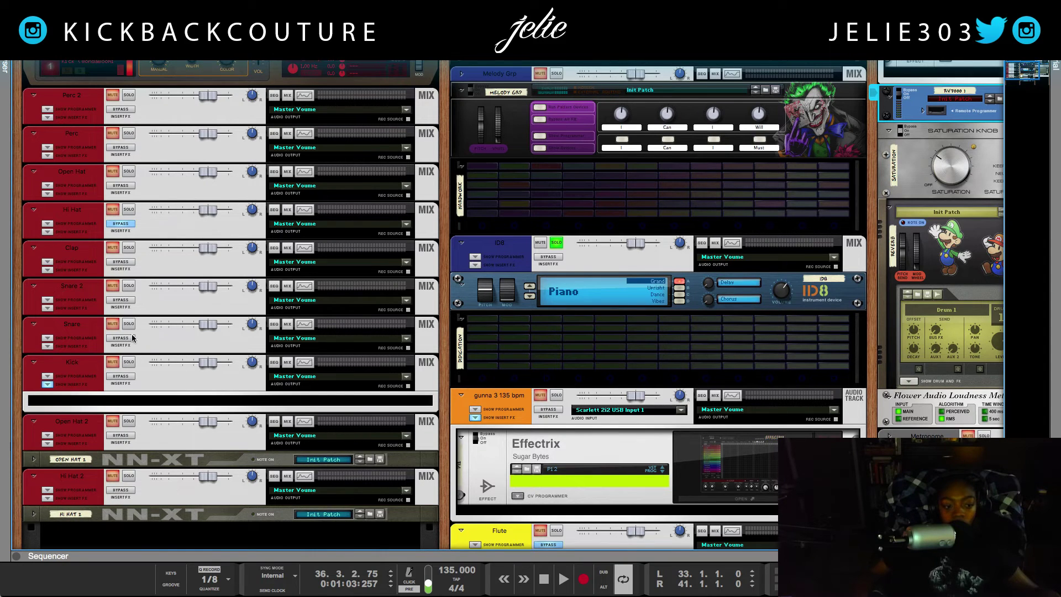
scroll(132, 338, "up", 1)
left_click(47, 246)
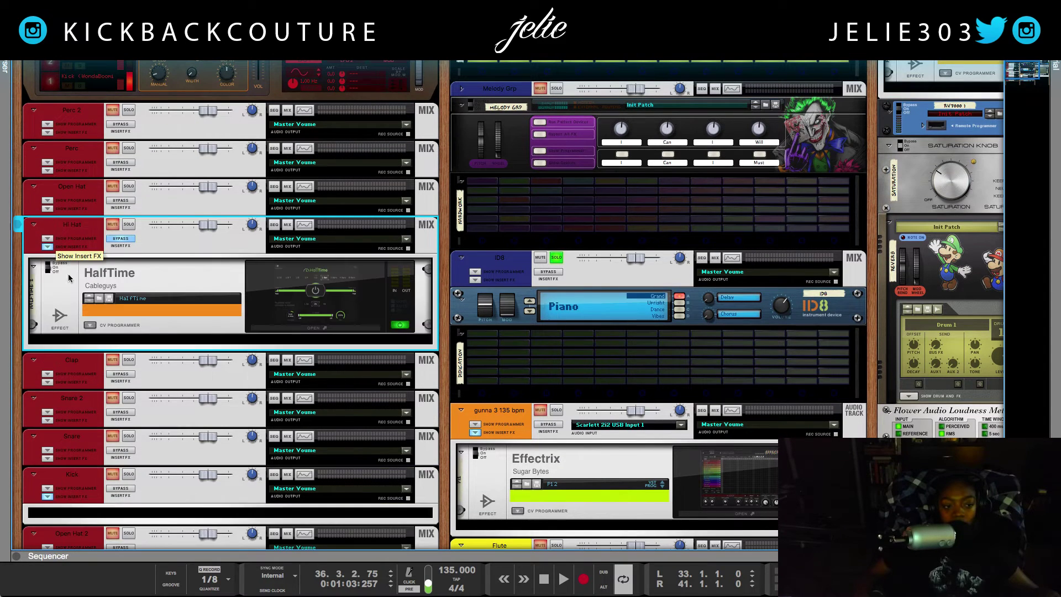
Insert Cableguys PanCake2 after HalfTime on Hi Hat, check its window, and return to the mixer.
right_click(111, 341)
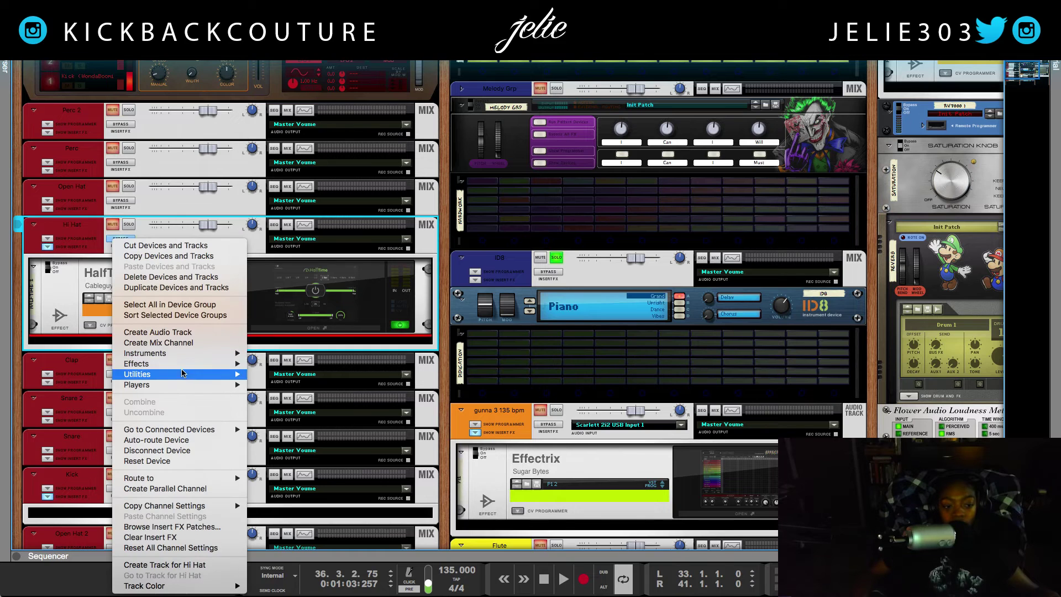
mouse_move(171, 367)
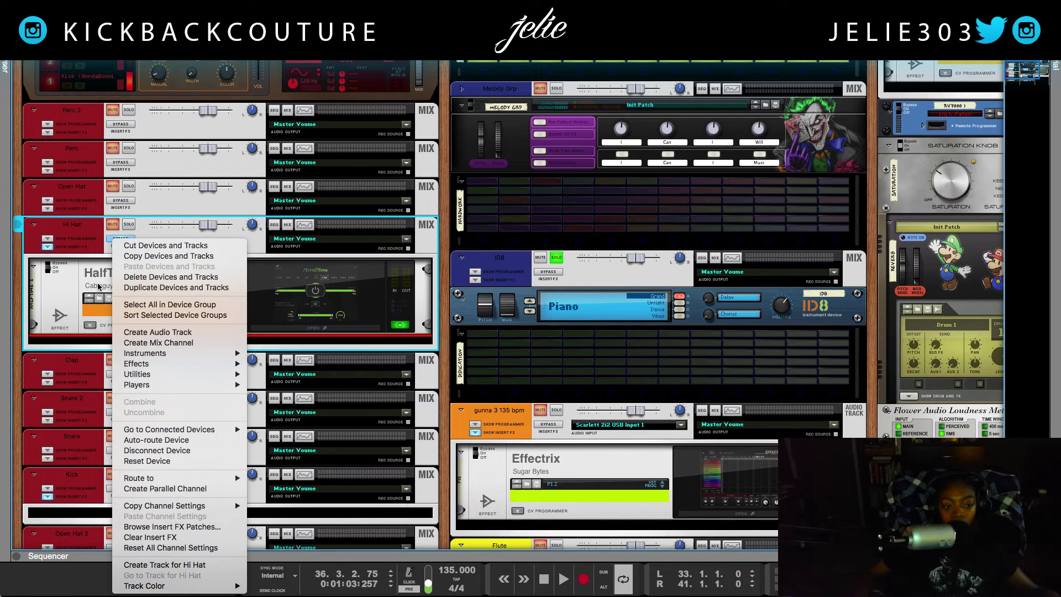
left_click(170, 310)
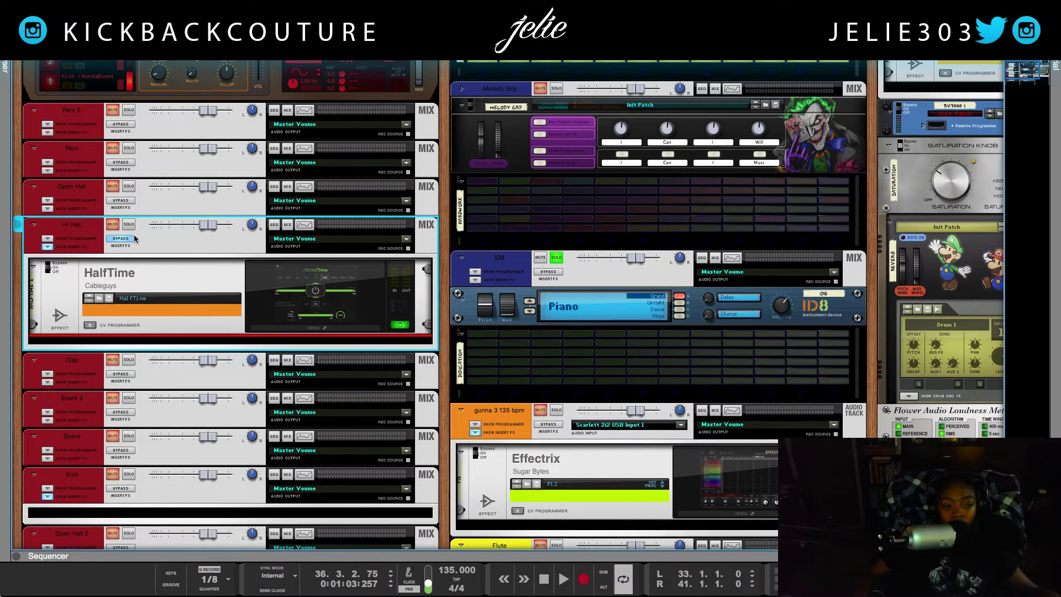
right_click(206, 341)
mouse_move(254, 356)
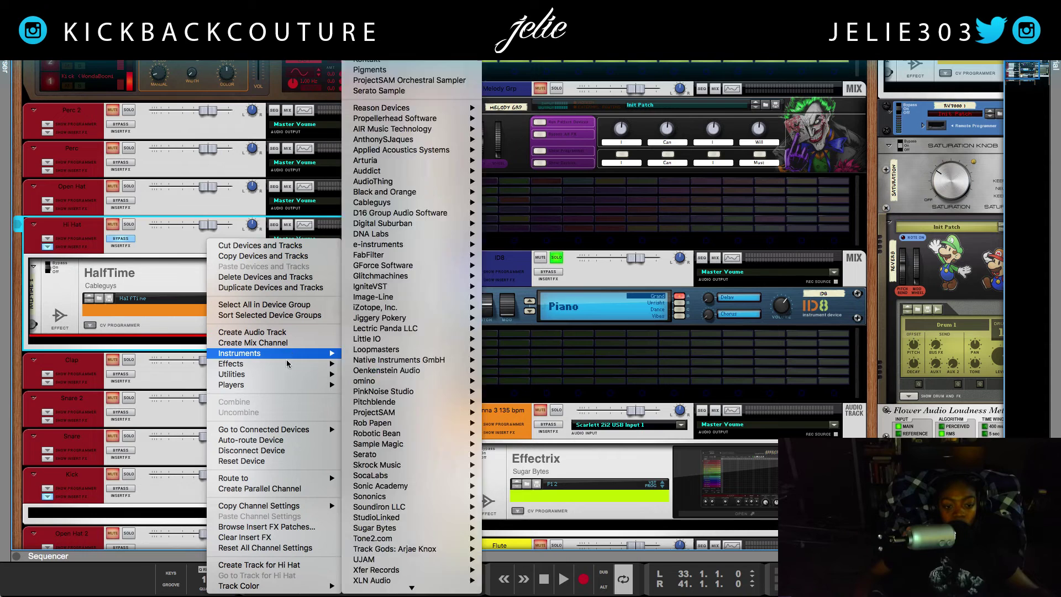
mouse_move(282, 366)
mouse_move(442, 211)
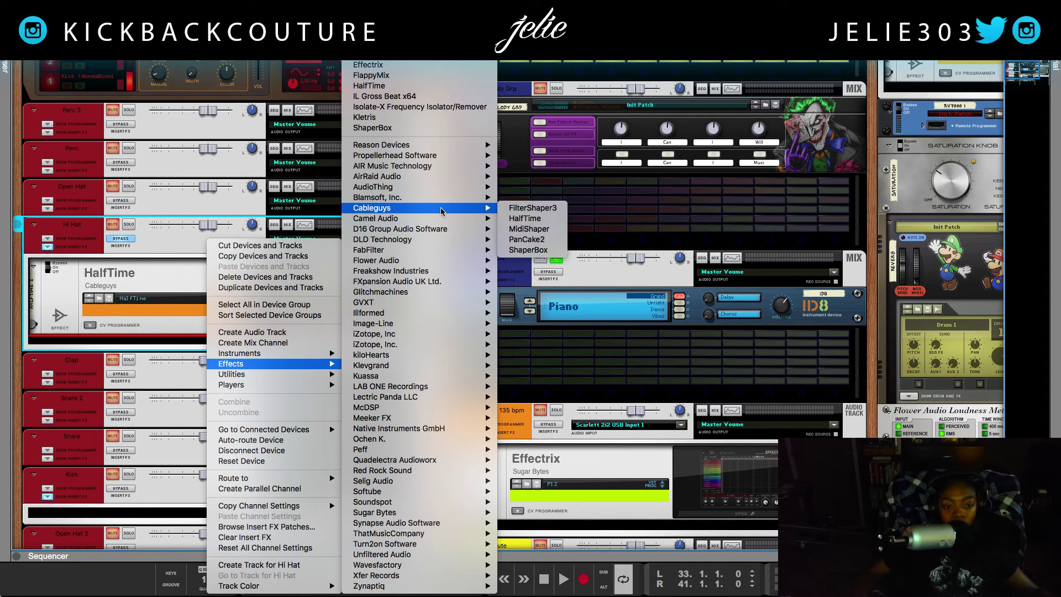
left_click(536, 239)
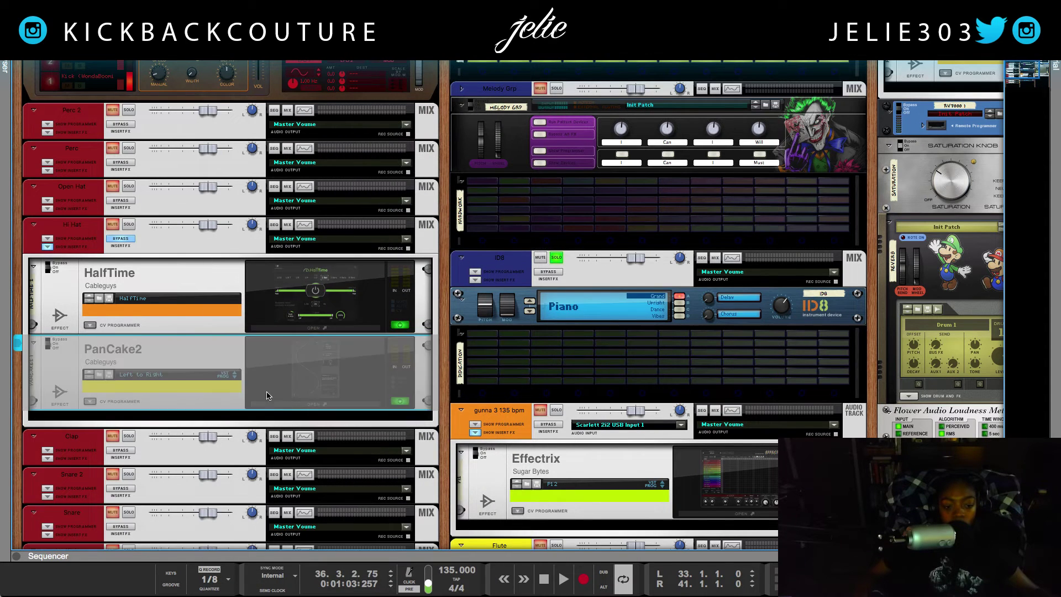
left_click(303, 406)
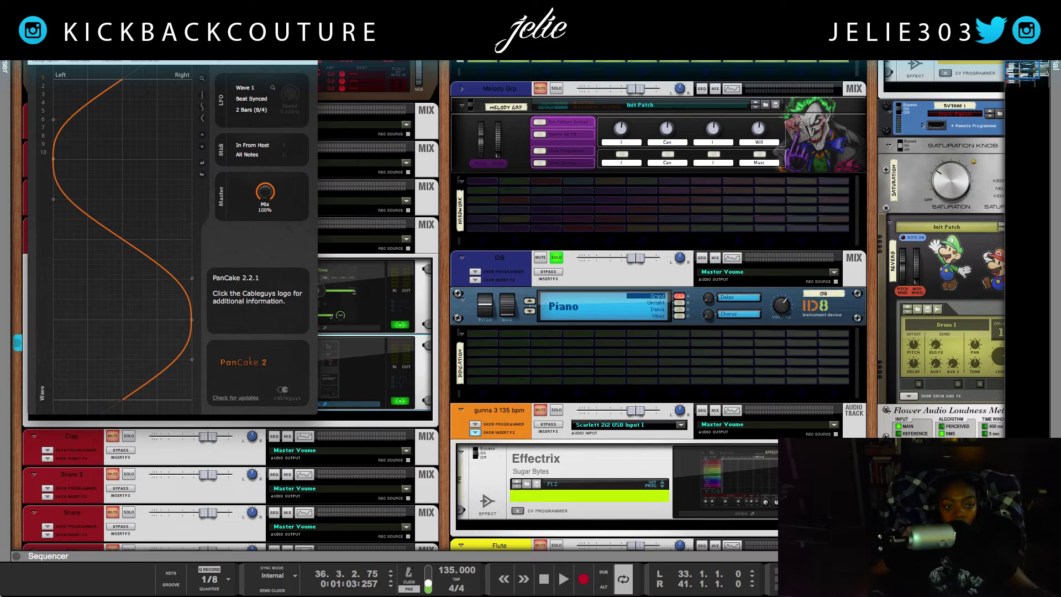
key("alt+F4")
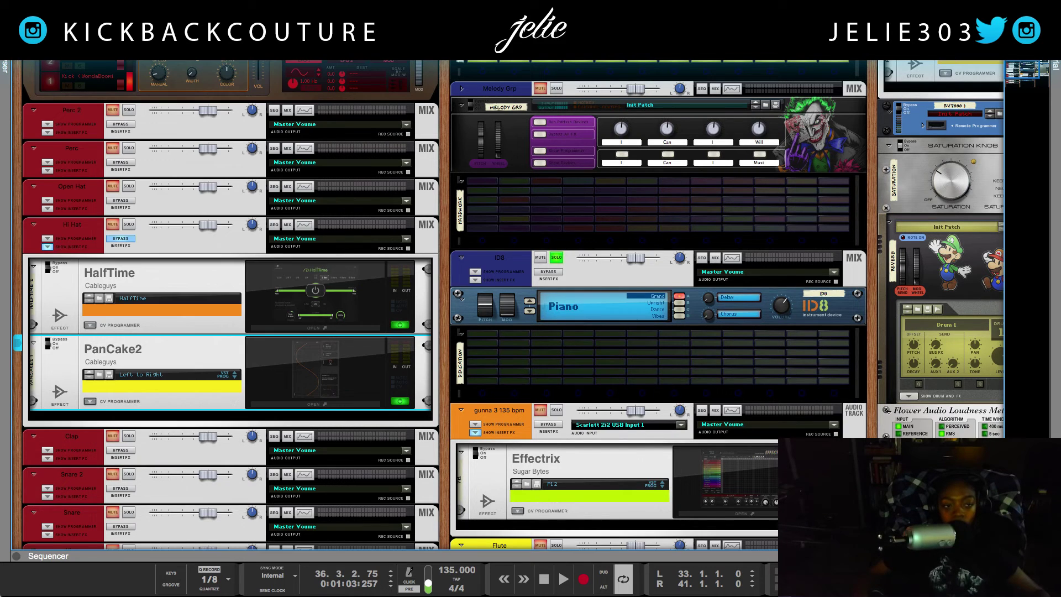
key("F5")
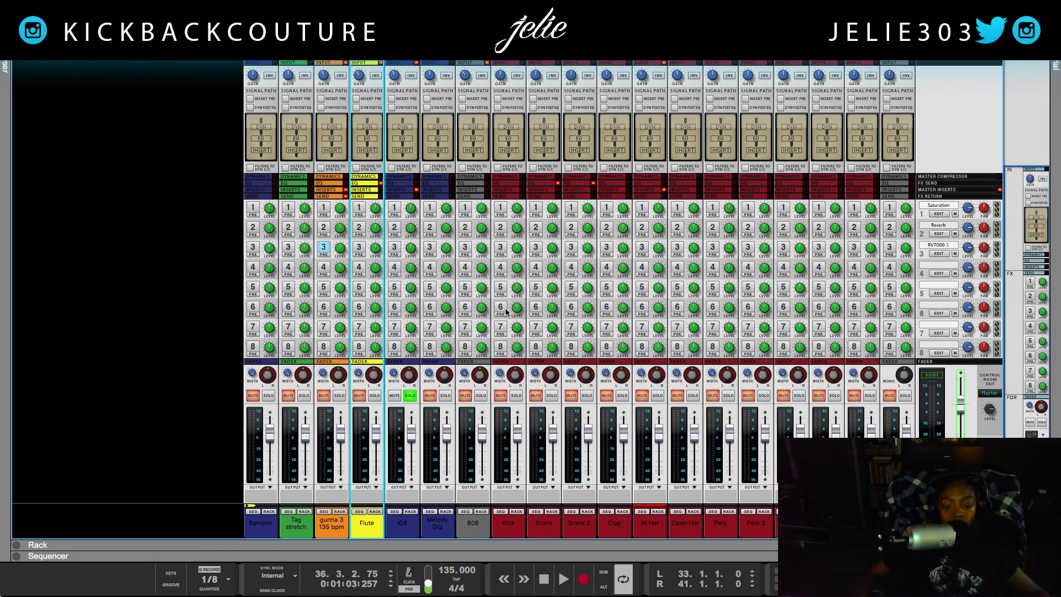
key("space")
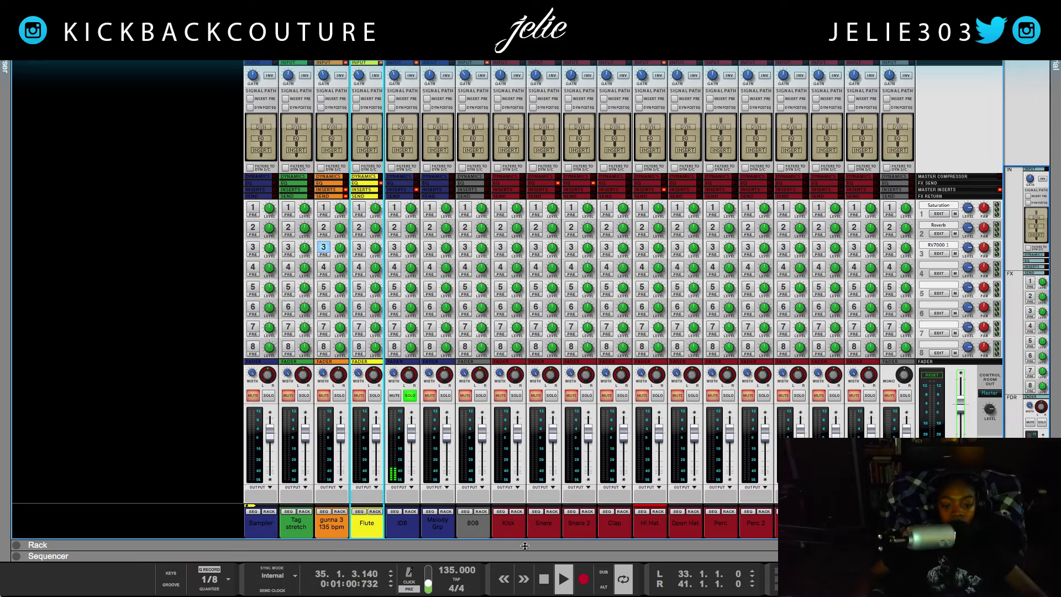
left_click(518, 509)
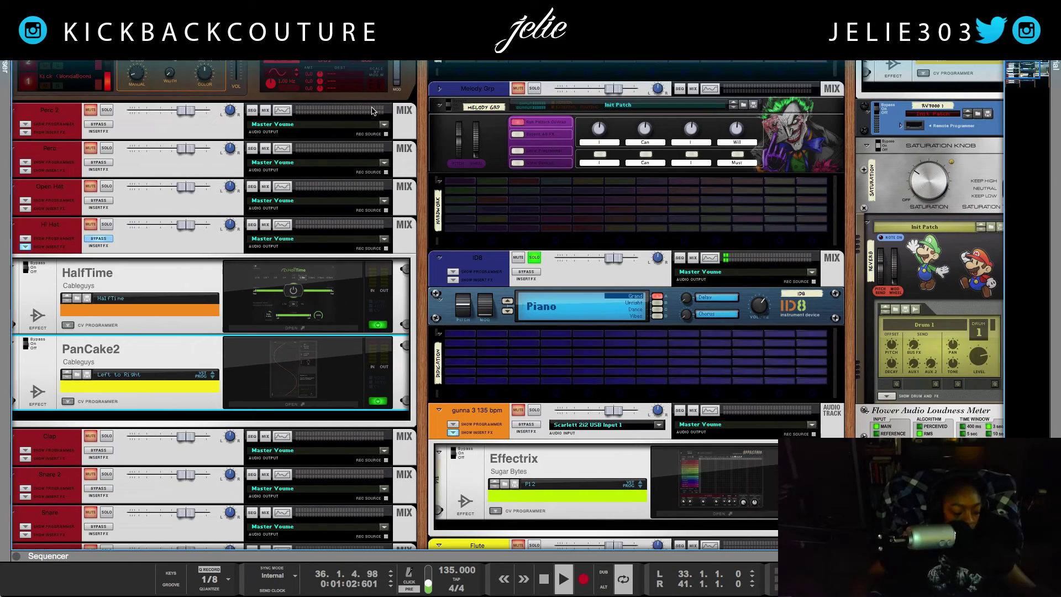
scroll(490, 191, "up", 10)
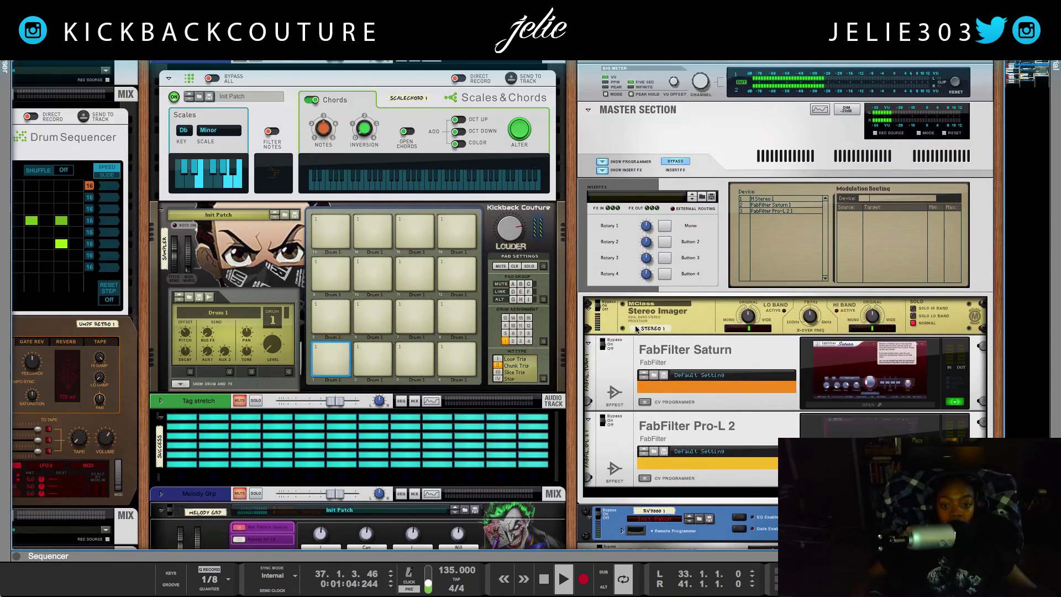
scroll(308, 388, "down", 8)
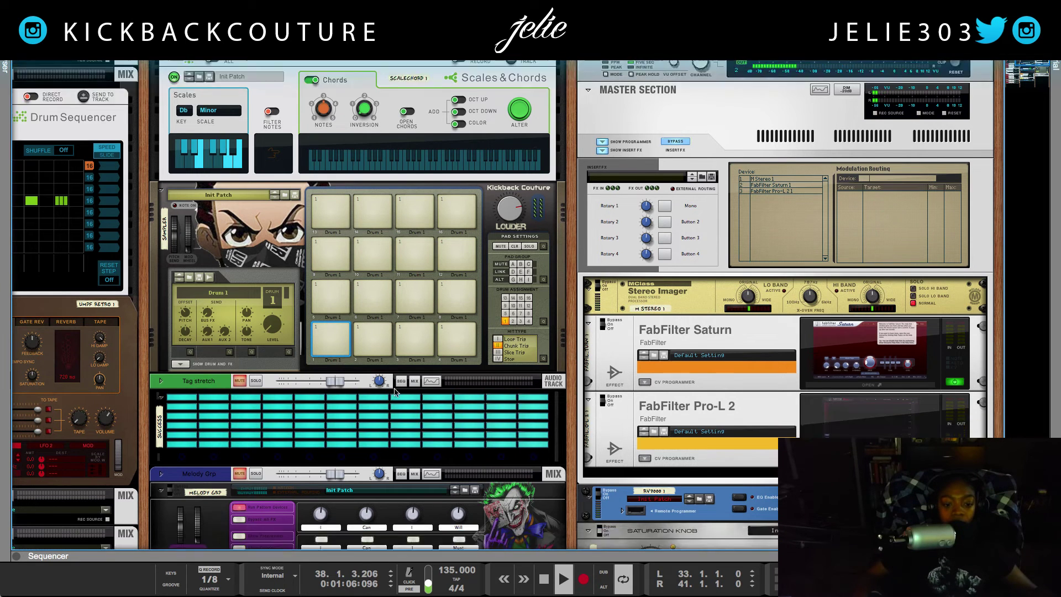
scroll(307, 389, "left", 5)
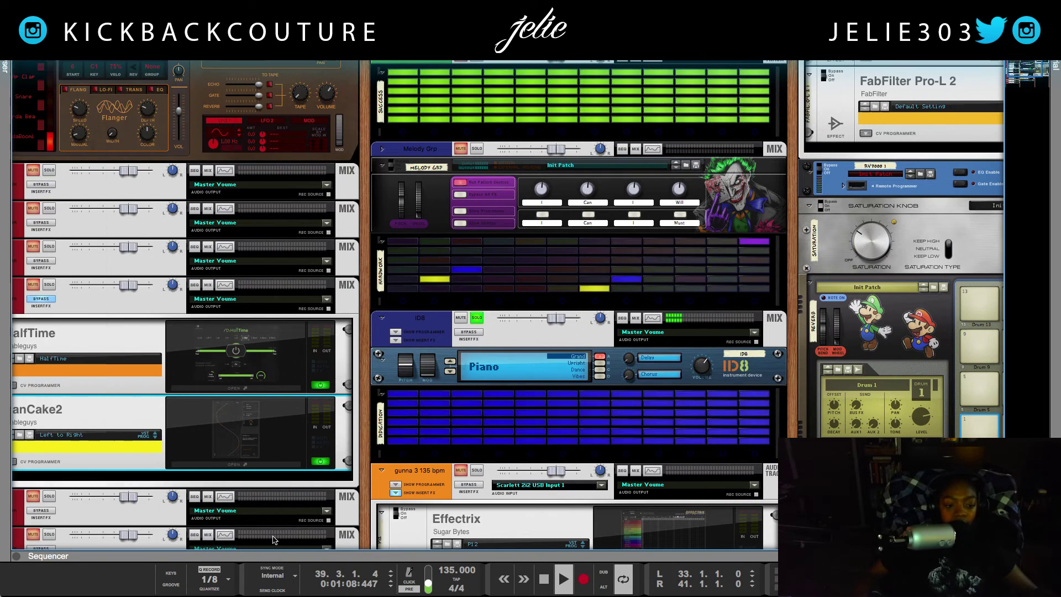
scroll(119, 404, "right", 5)
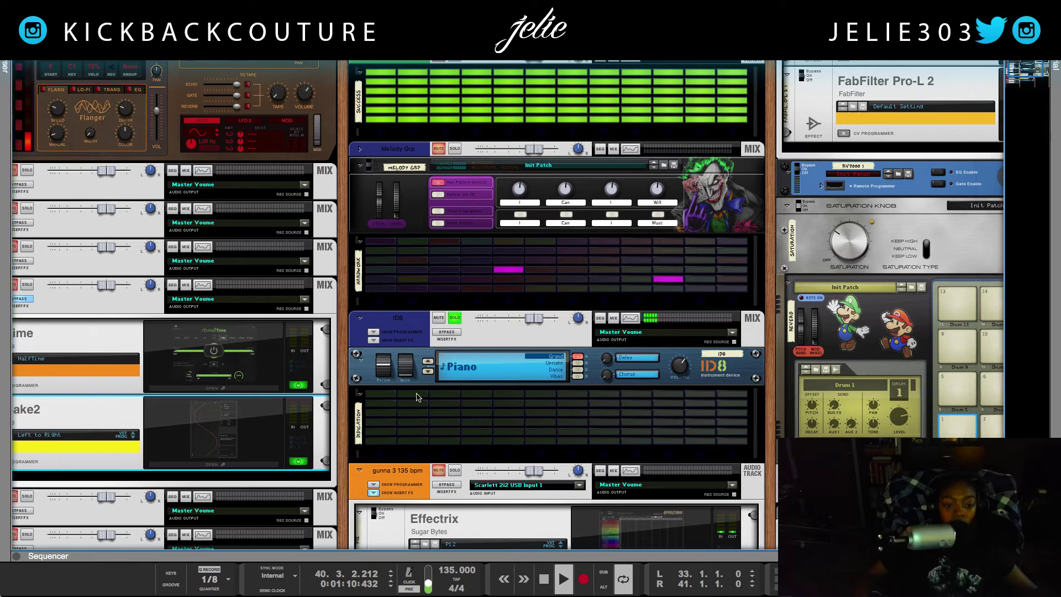
scroll(515, 396, "up", 5)
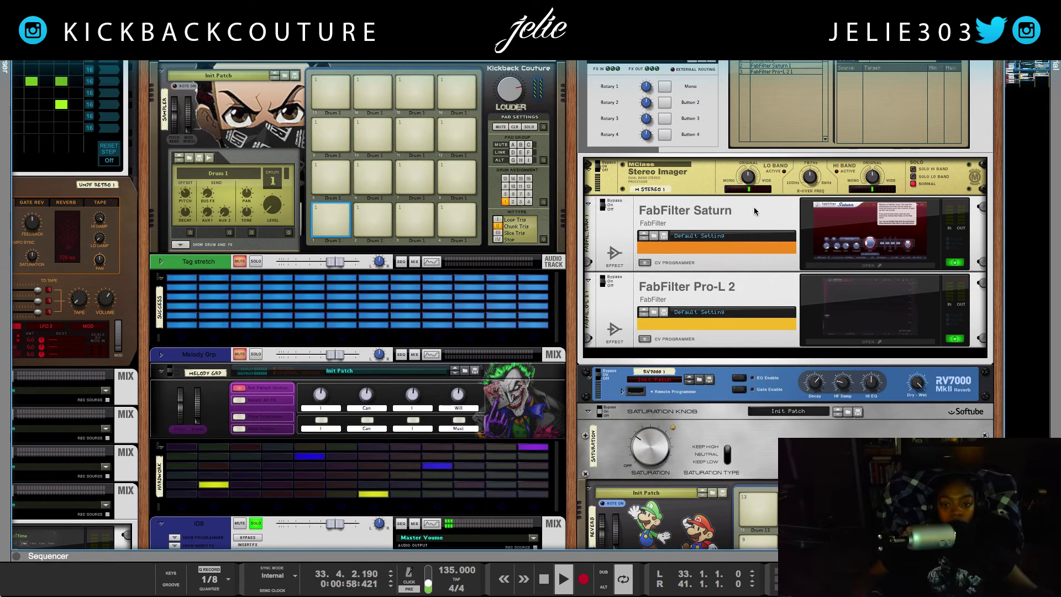
scroll(772, 277, "up", 3)
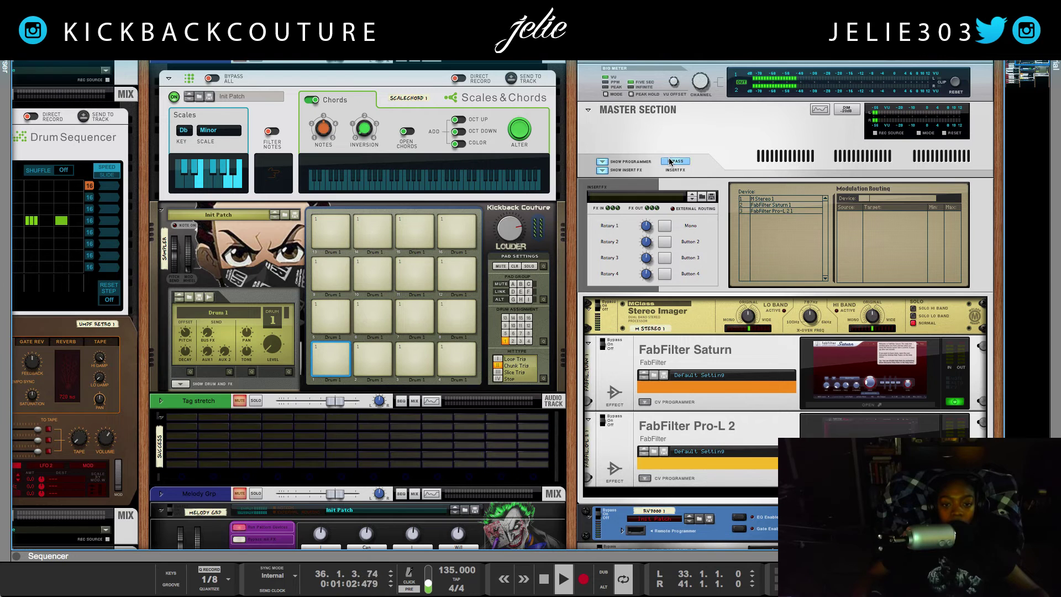
left_click_drag(822, 62, 935, 126)
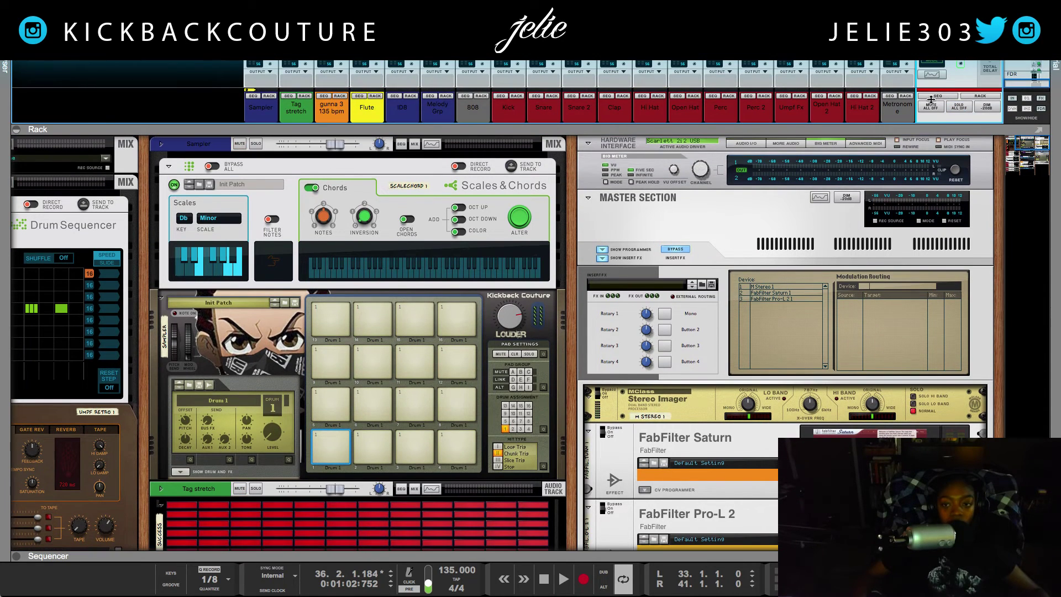
key("F5")
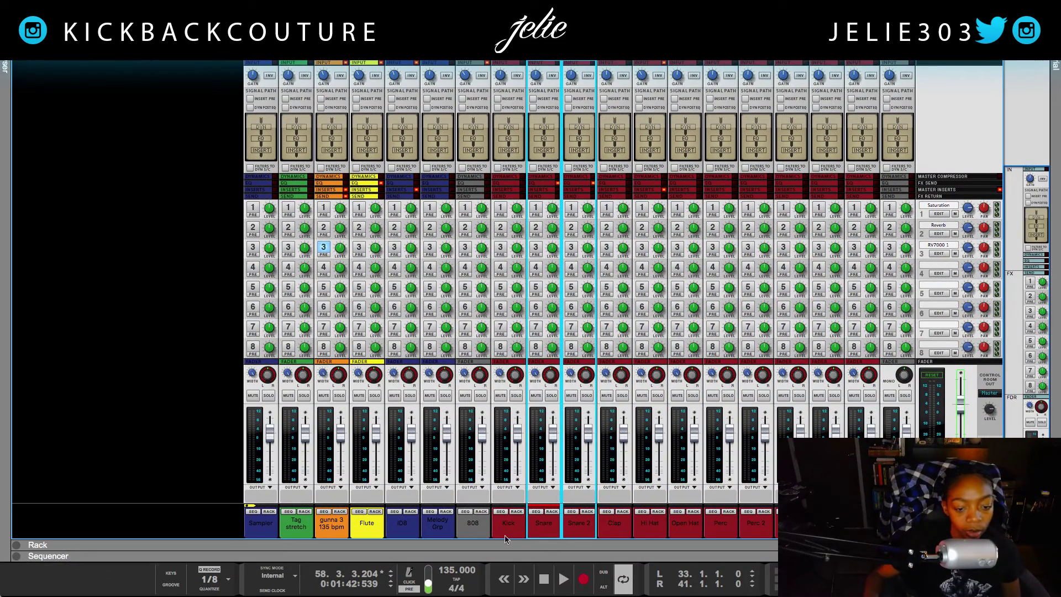
Select the Snare and Snare 2 channels and audition them from the song start.
left_click(540, 524)
left_click(573, 533)
left_click(548, 535)
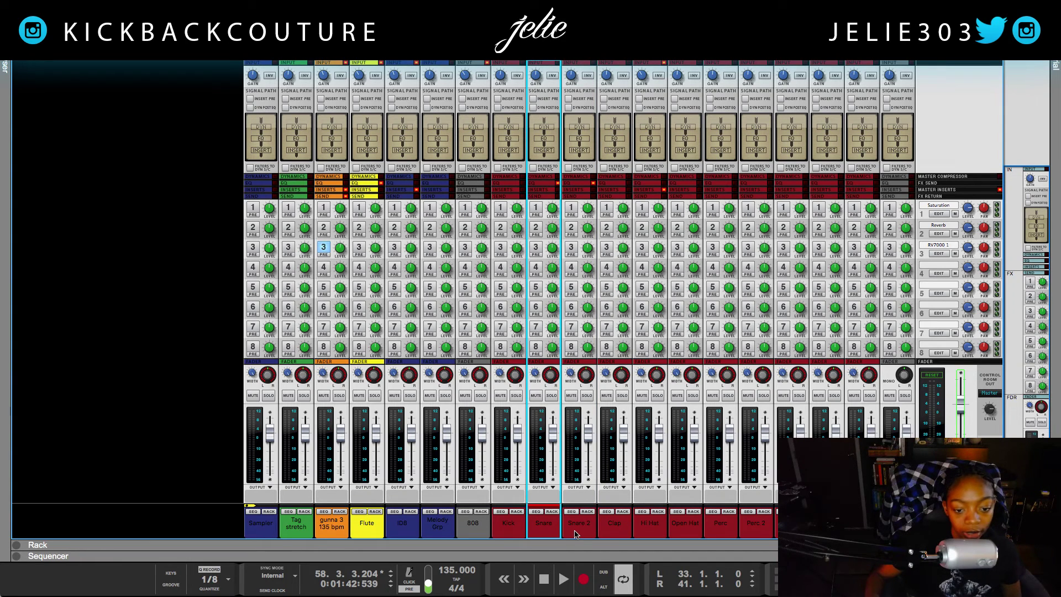
left_click(574, 531)
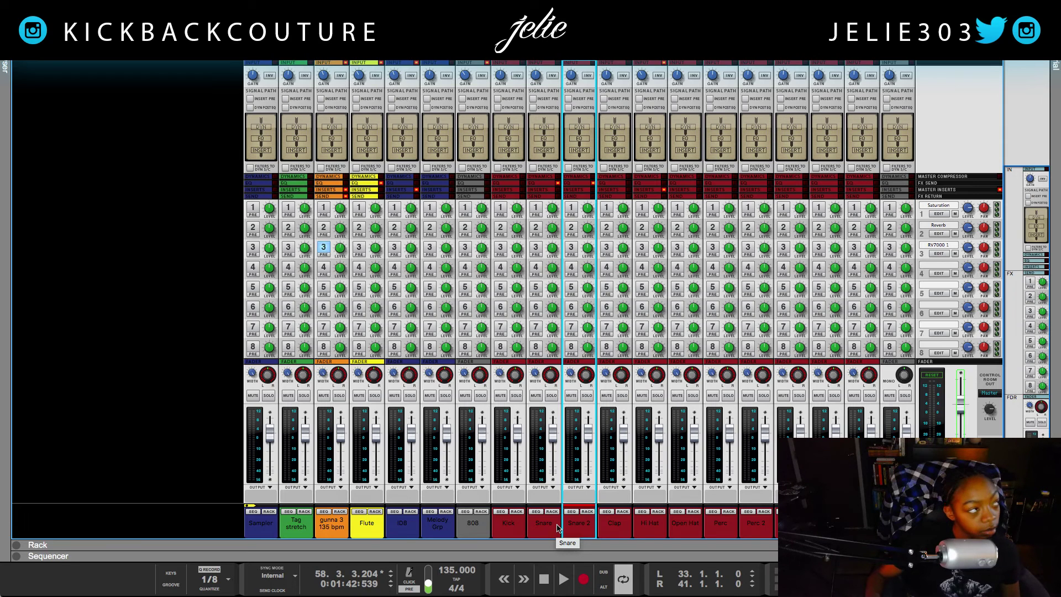
left_click(559, 527)
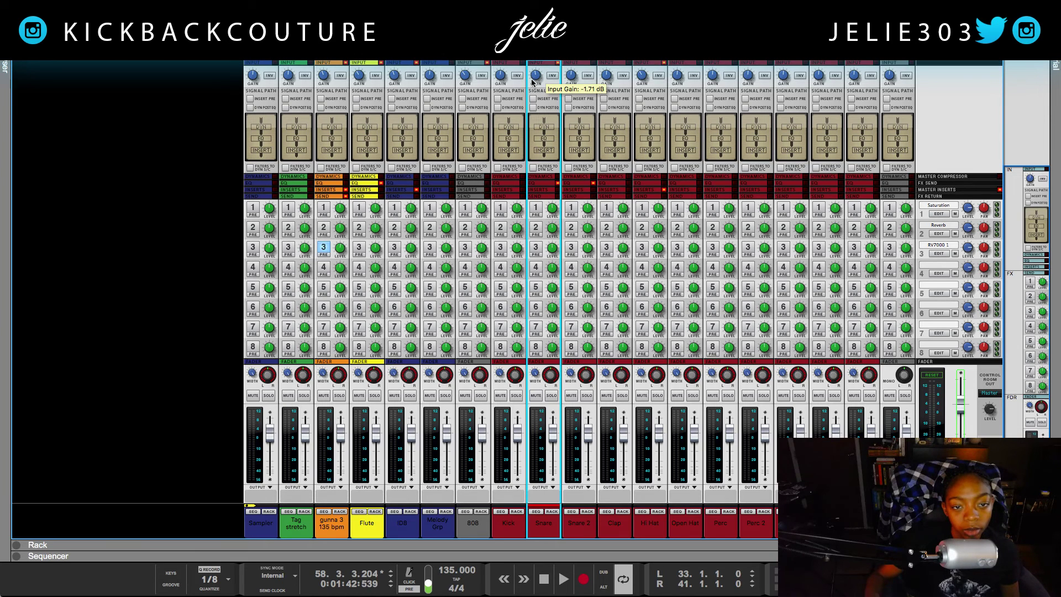
left_click(544, 579)
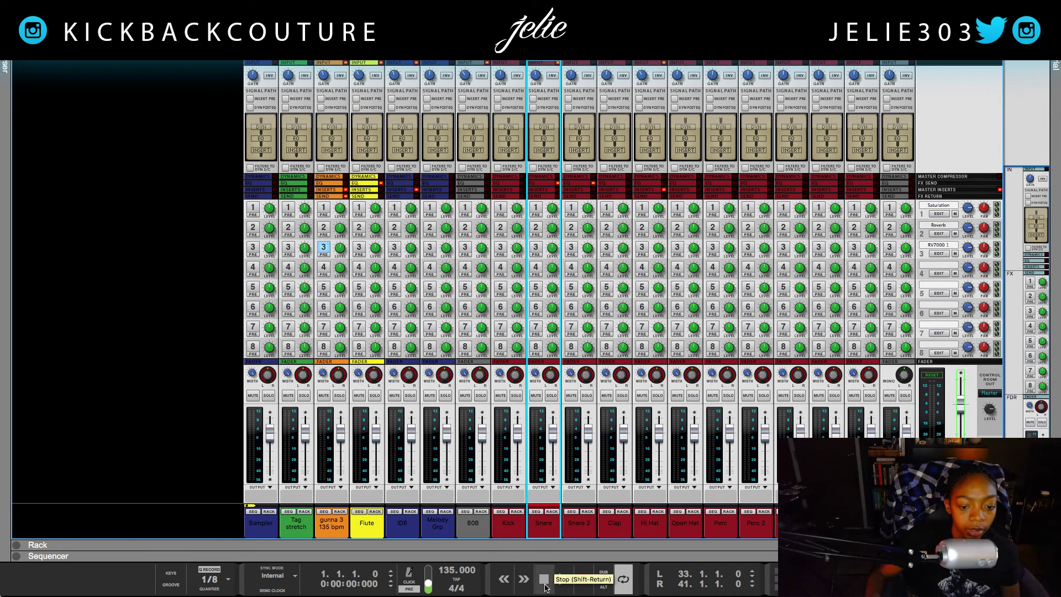
left_click(562, 578)
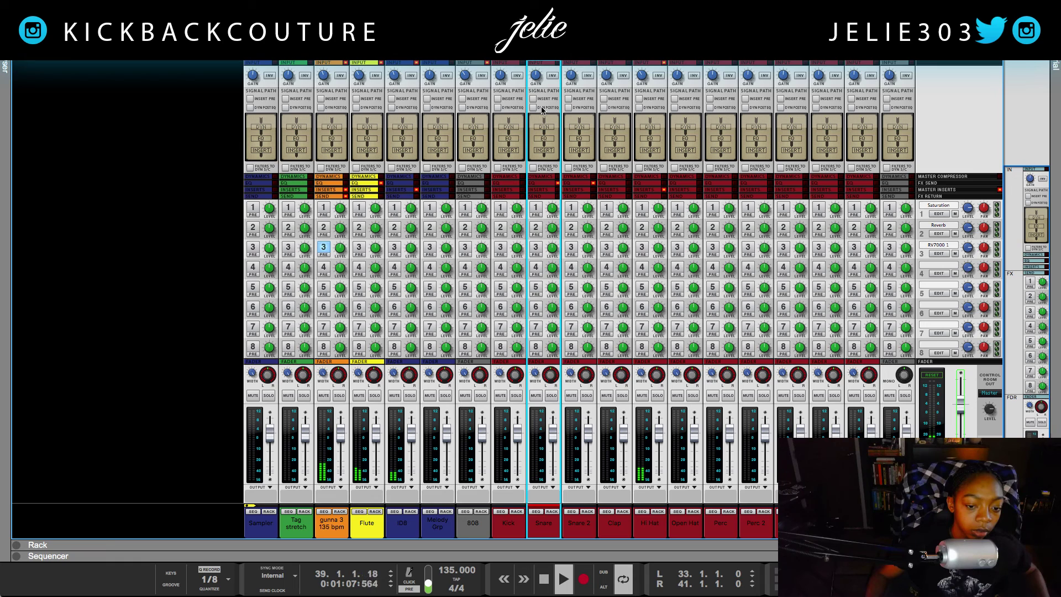
key("space")
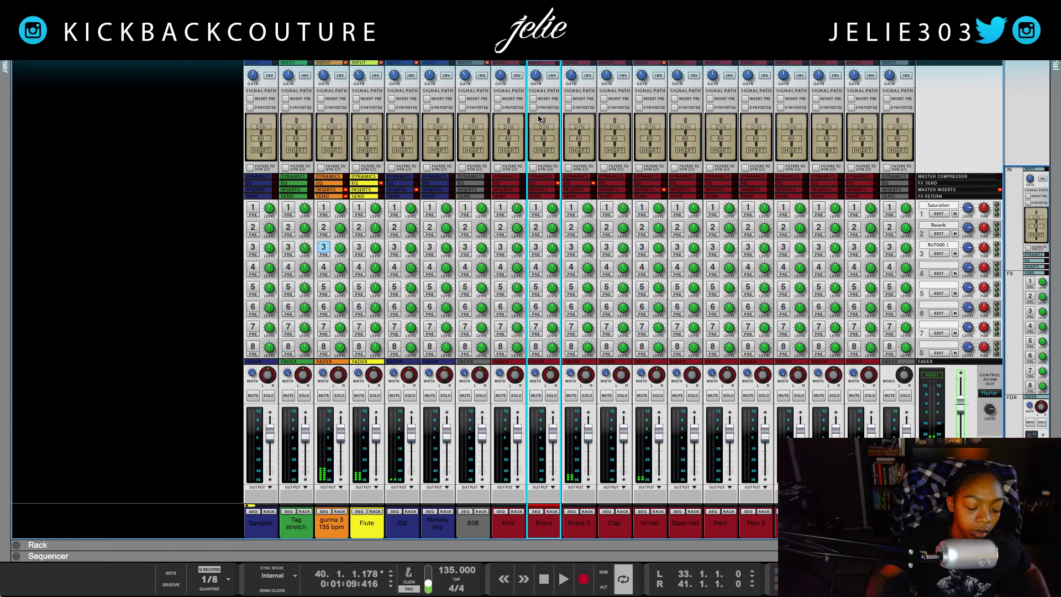
Reset the selection to the Snare channel and show the device rack.
key("shift+Down")
left_click(170, 308)
left_click(530, 84)
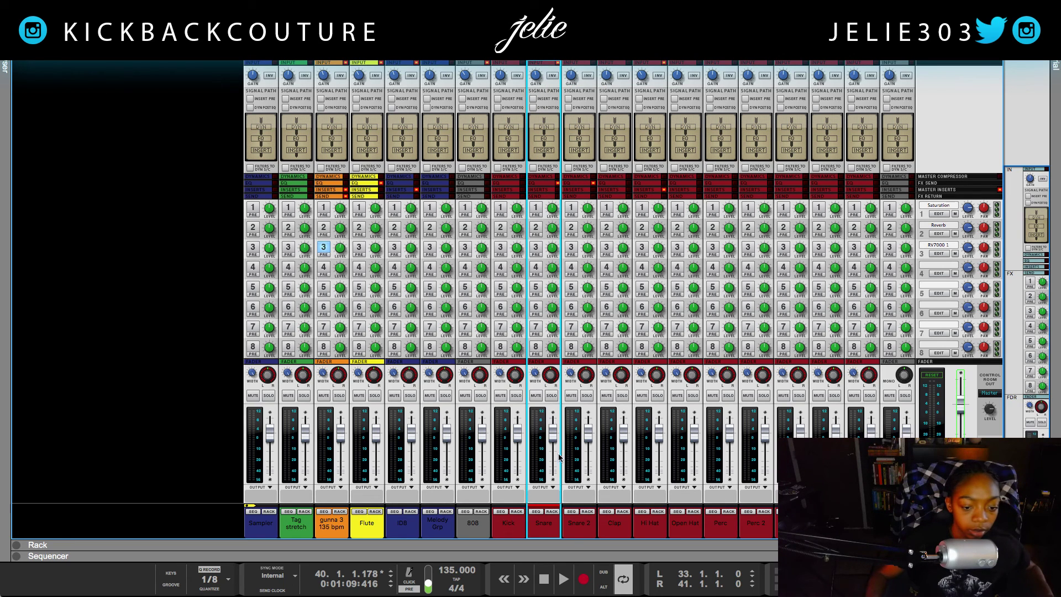
left_click(578, 544)
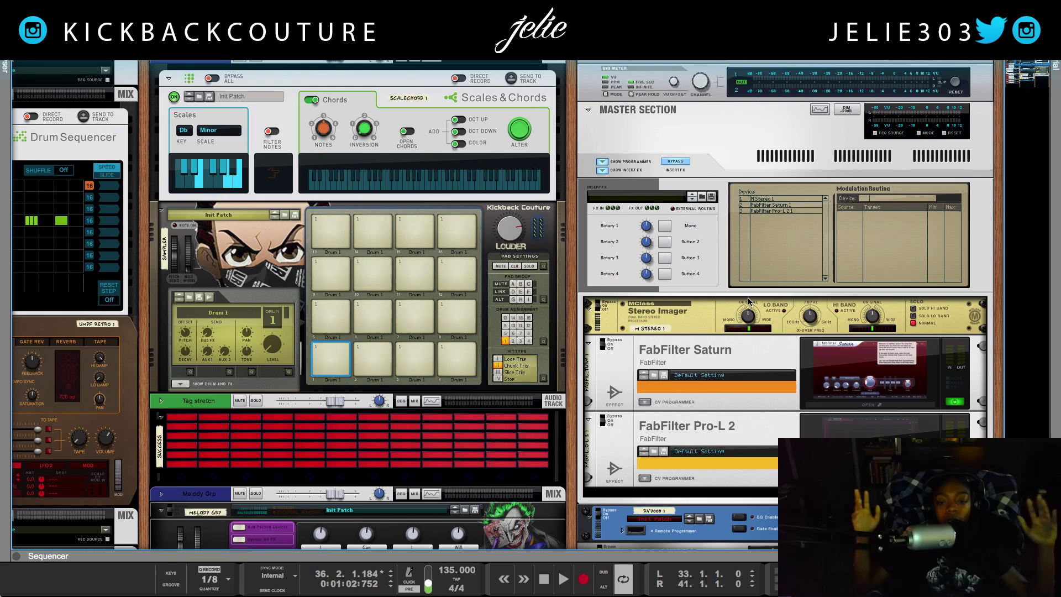